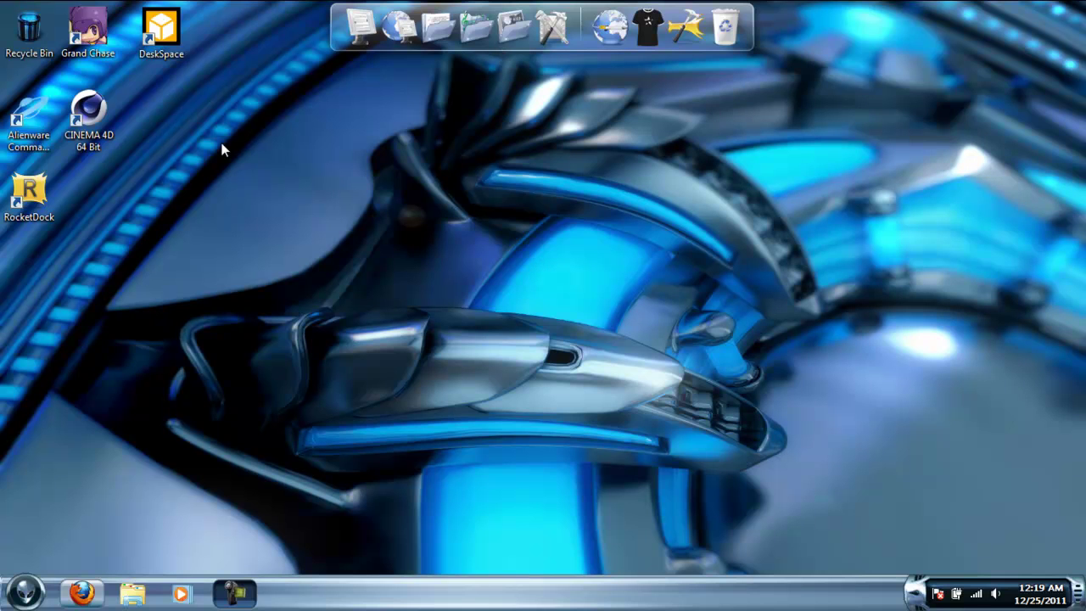
Search Google for 'rocketdock' and open the About RocketDock result
mouse_move(82, 593)
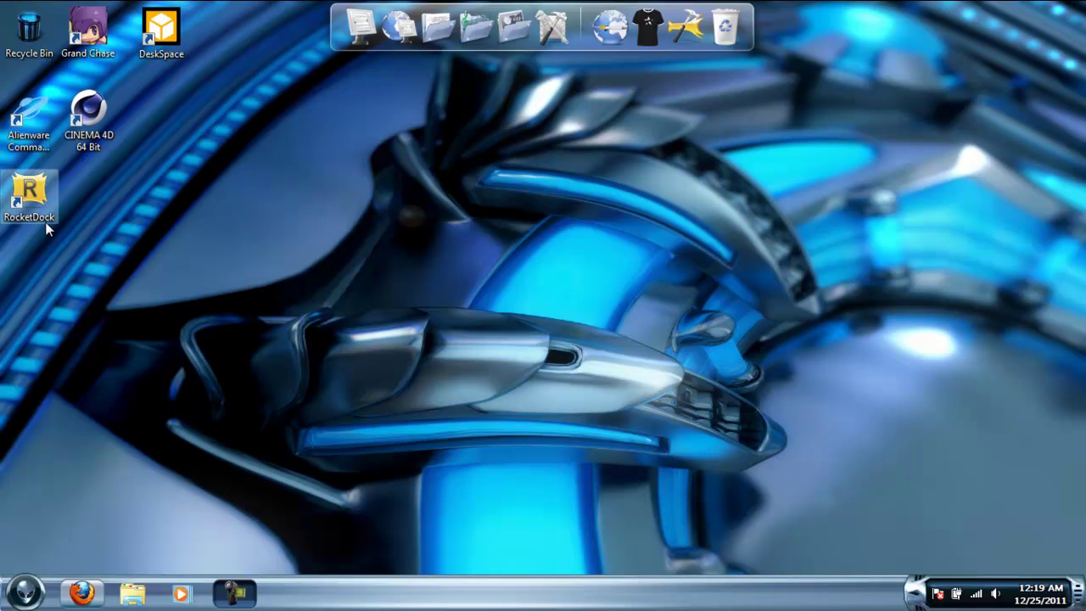
click(82, 592)
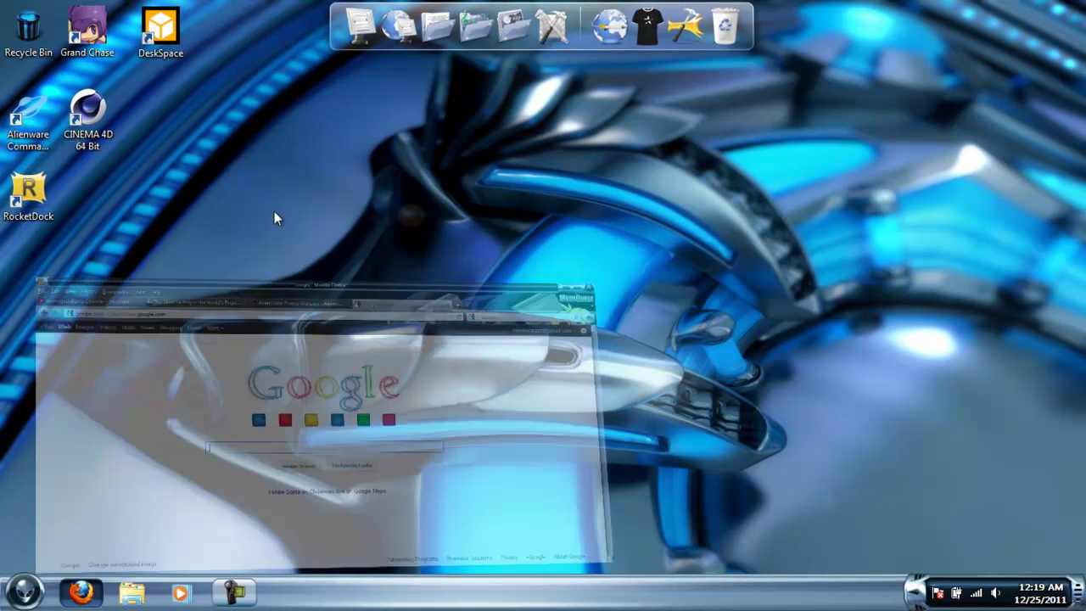
text(rock)
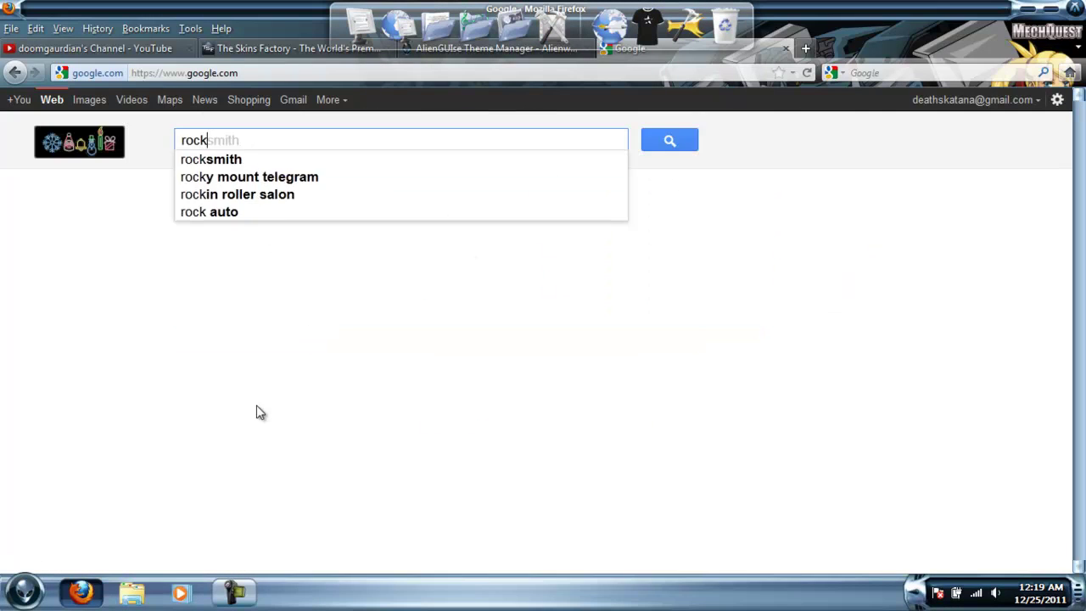
text(etdow)
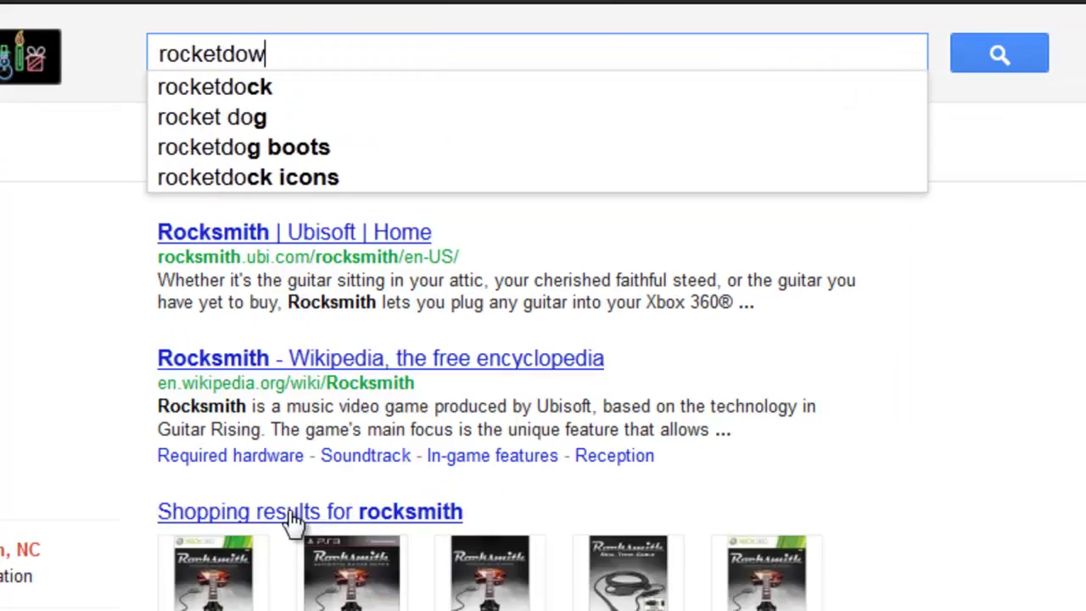
key(BackSpace)
text(ck)
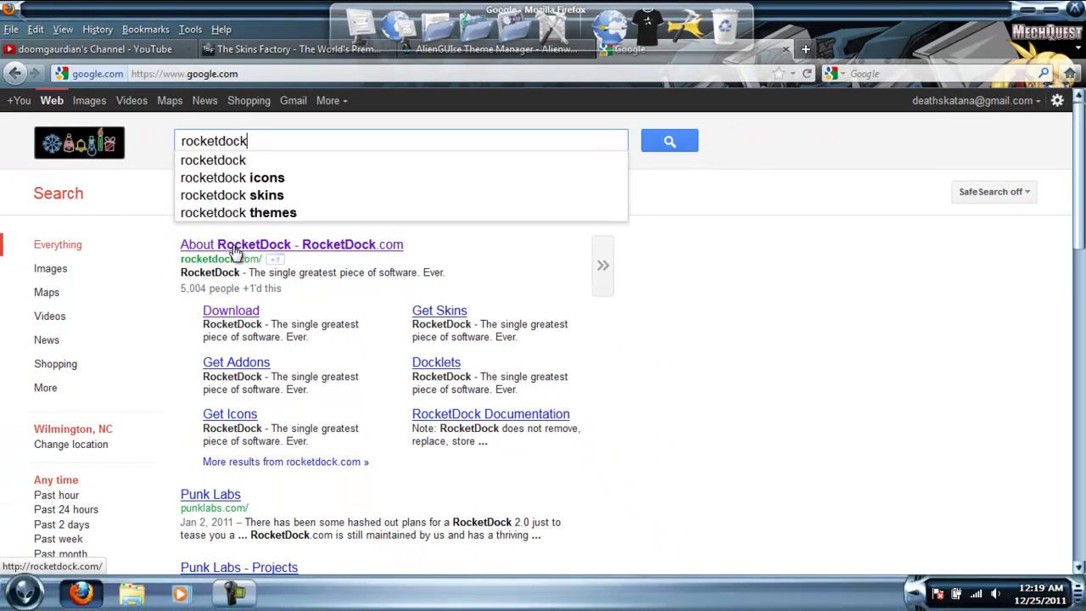
click(235, 248)
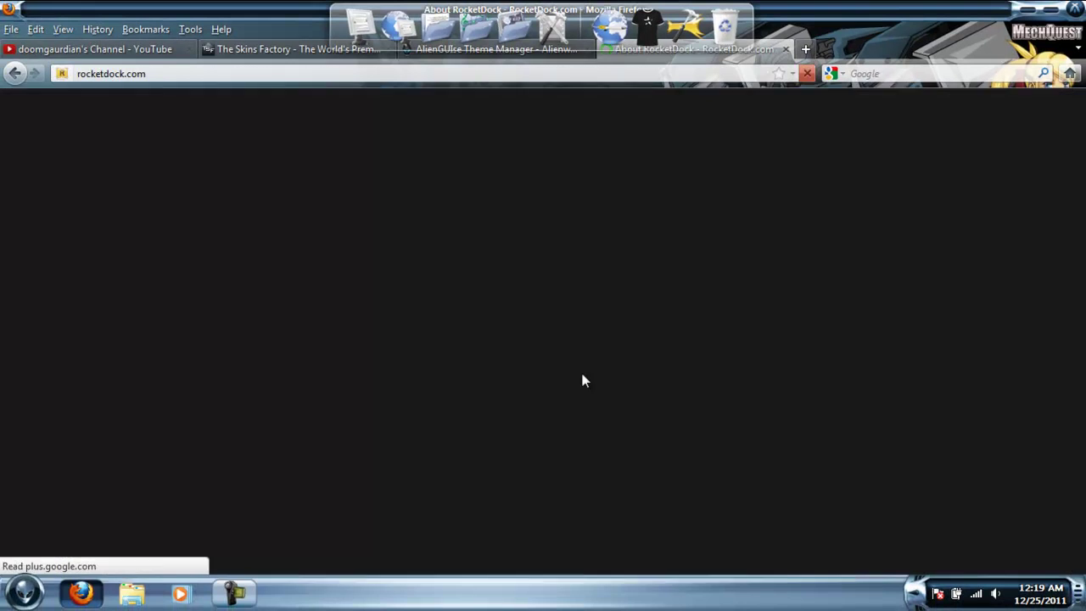
Open the RocketDock download page on rocketdock.com
scroll(1047, 413, down, 7)
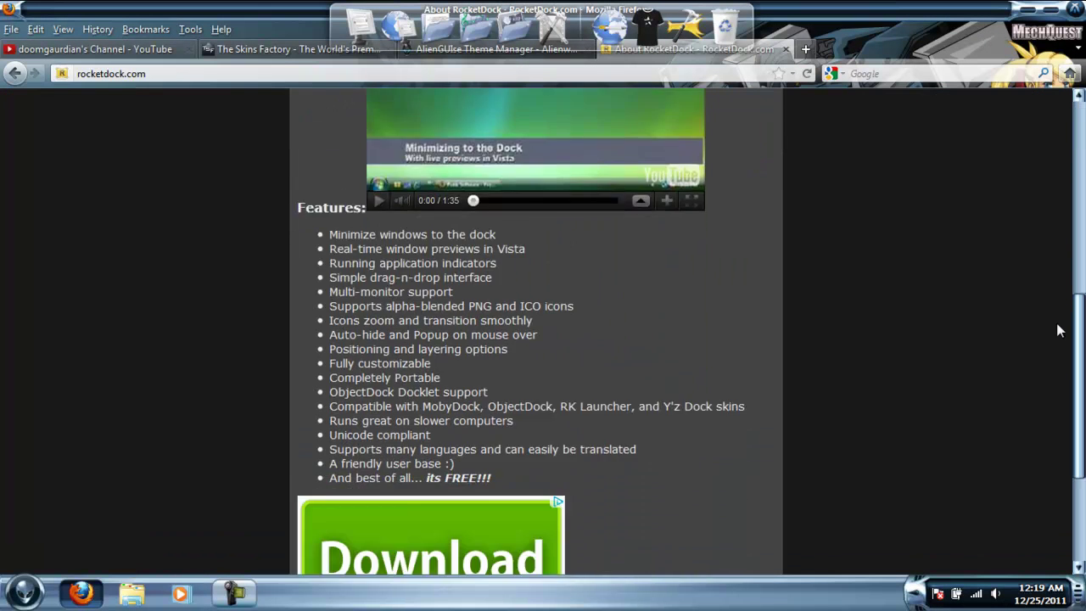
scroll(1044, 439, up, 4)
scroll(1041, 204, up, 3)
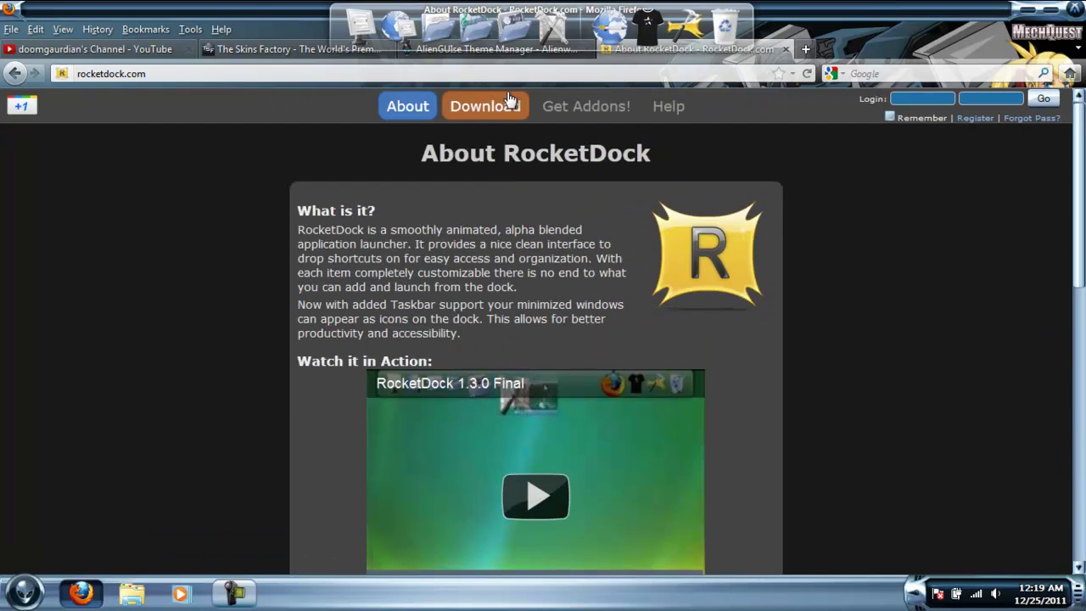
click(486, 106)
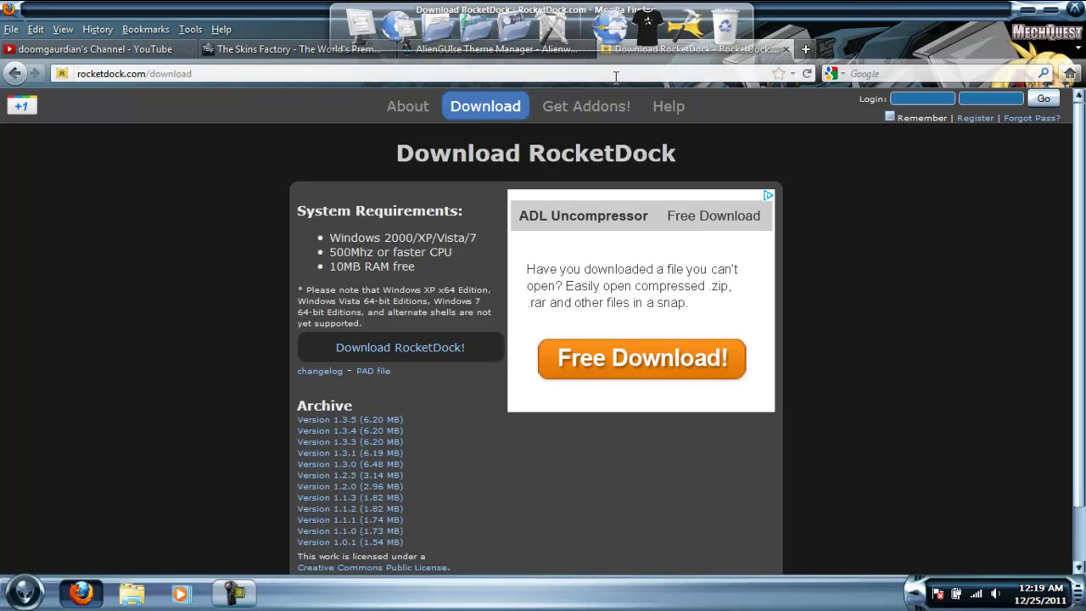
Return the browser to google.com via the address bar
click(616, 77)
text(google.com)
key(Return)
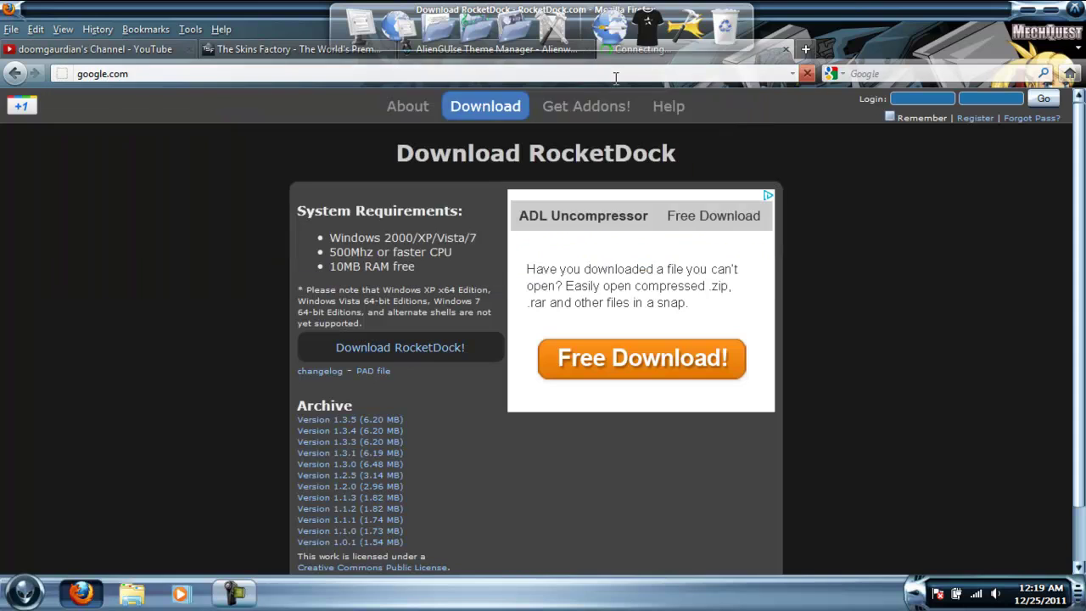
Minimize Firefox and open RocketDock's Dock Settings on the General page, keeping English
click(1027, 9)
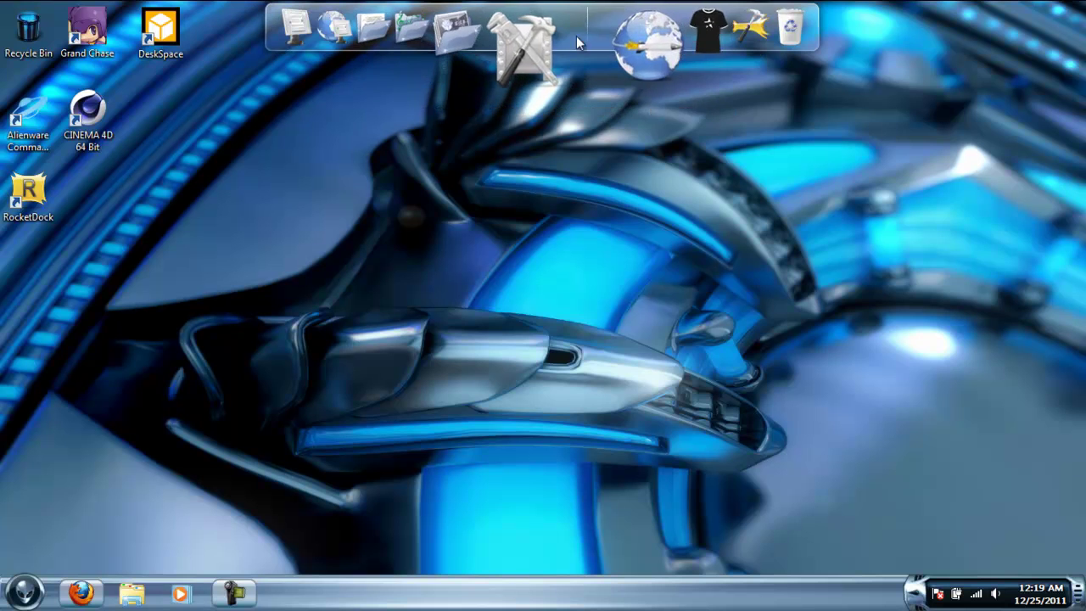
click(686, 41)
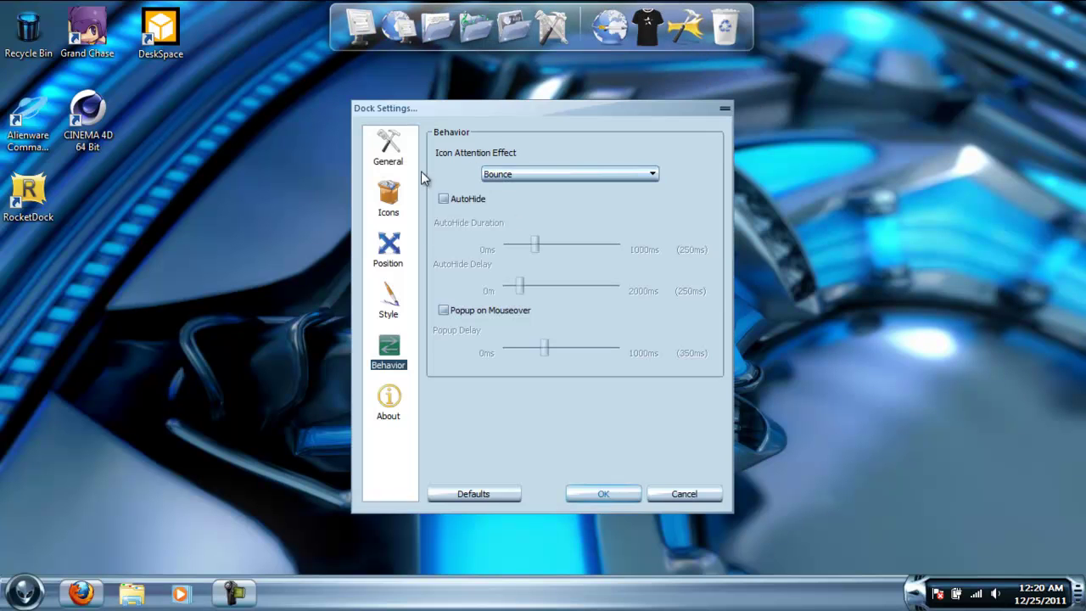
click(388, 146)
click(551, 170)
click(551, 168)
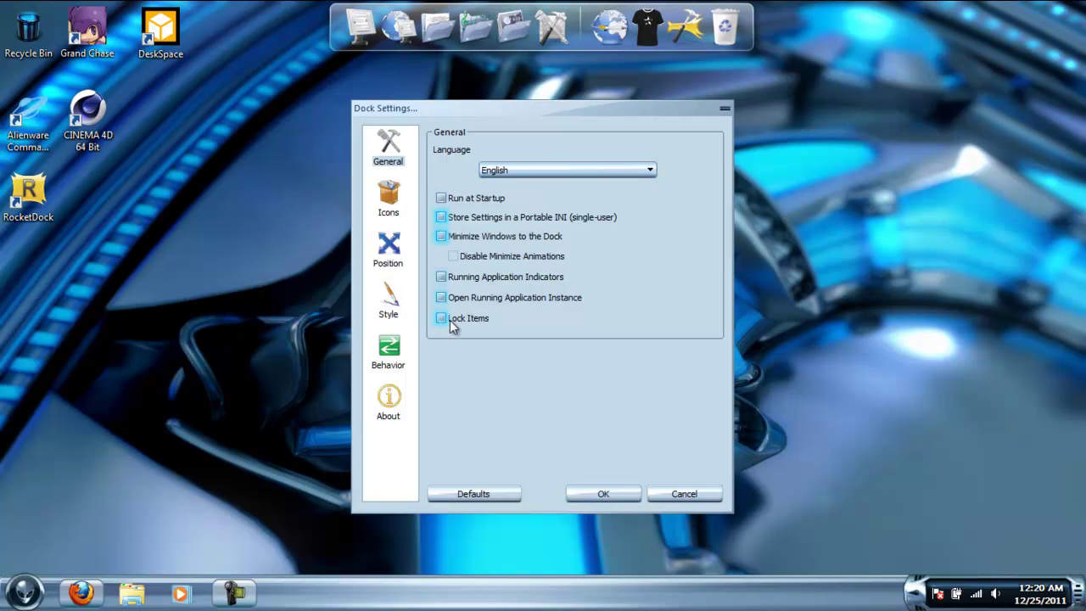
On the Icons page, try Zoom: Plateau and then Zoom: Flat as the hover effect
click(396, 190)
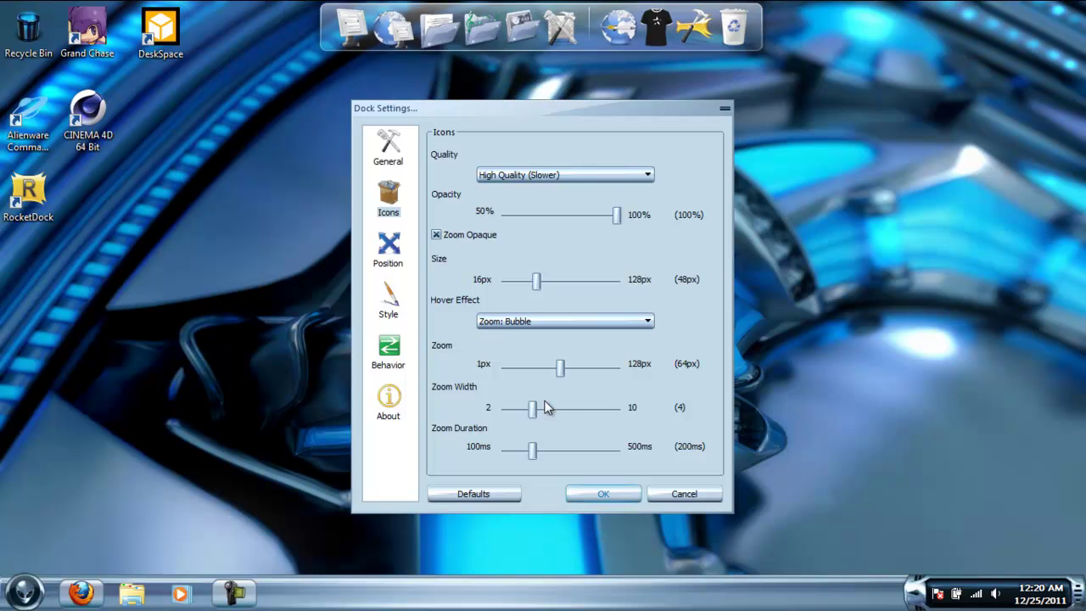
click(560, 321)
click(543, 351)
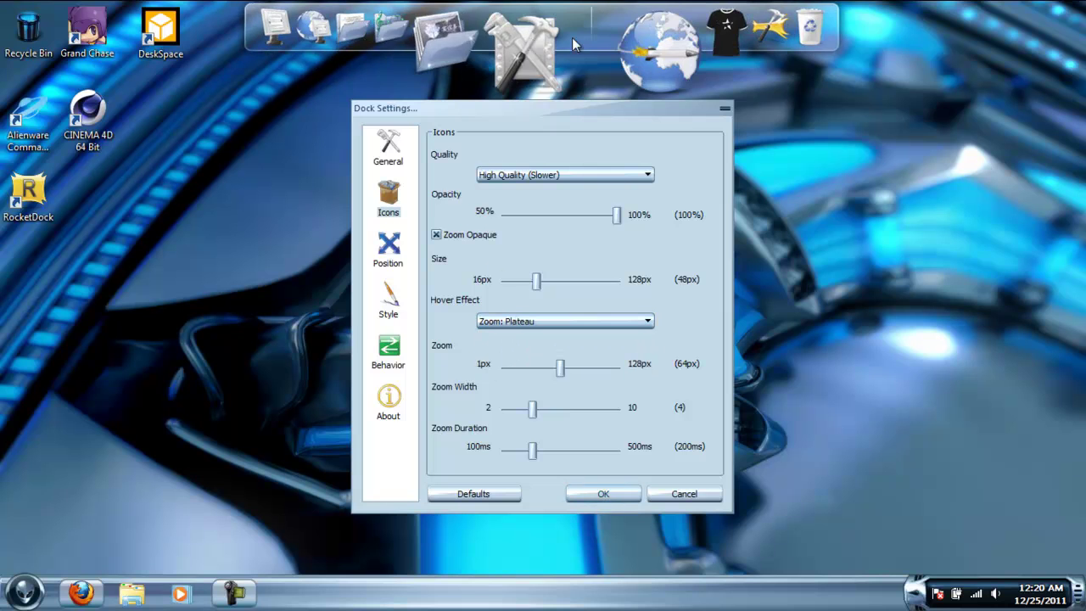
click(501, 321)
click(507, 367)
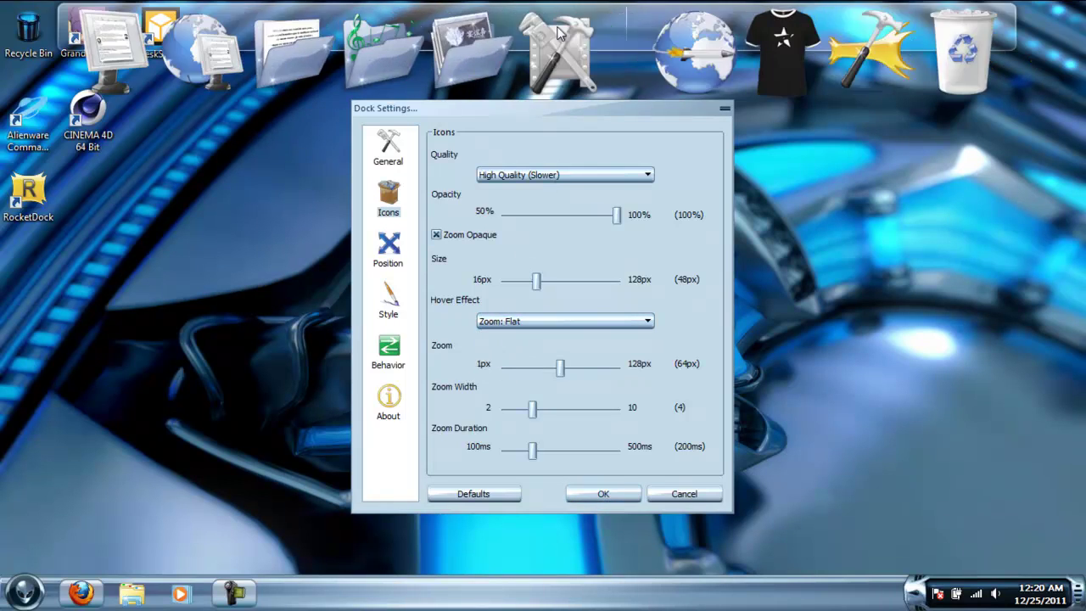
click(514, 320)
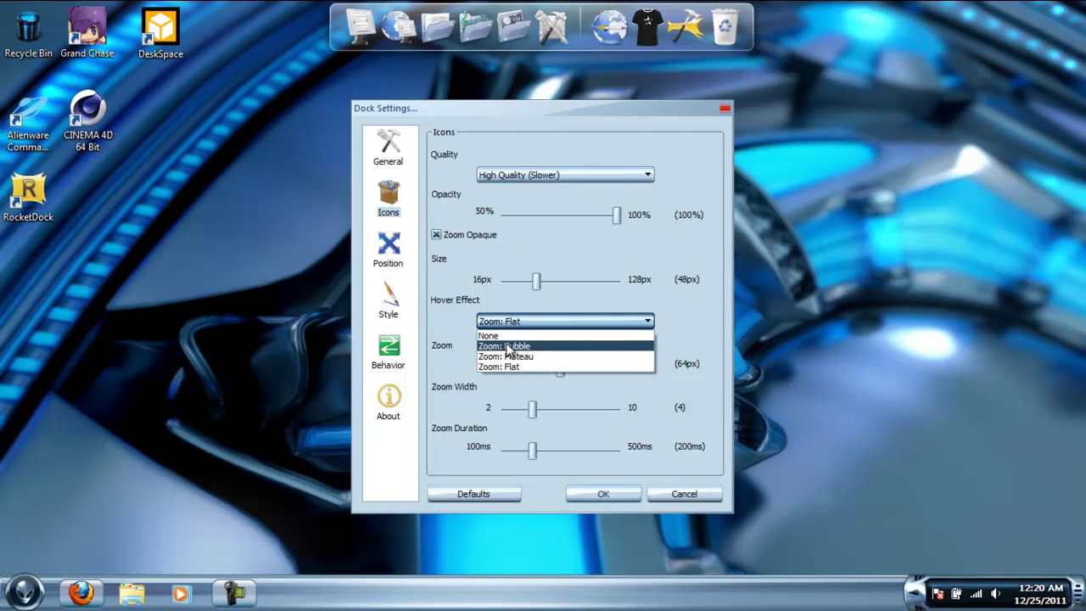
Switch the hover effect back to Zoom: Bubble and place the dock at Bottom with 47px edge offset
click(508, 346)
click(395, 249)
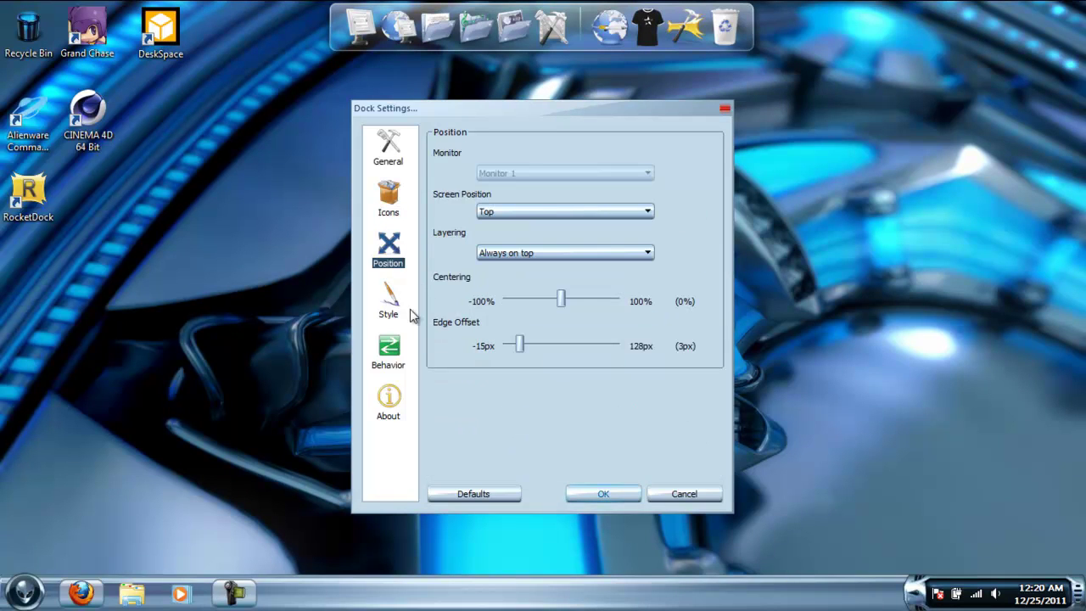
click(565, 212)
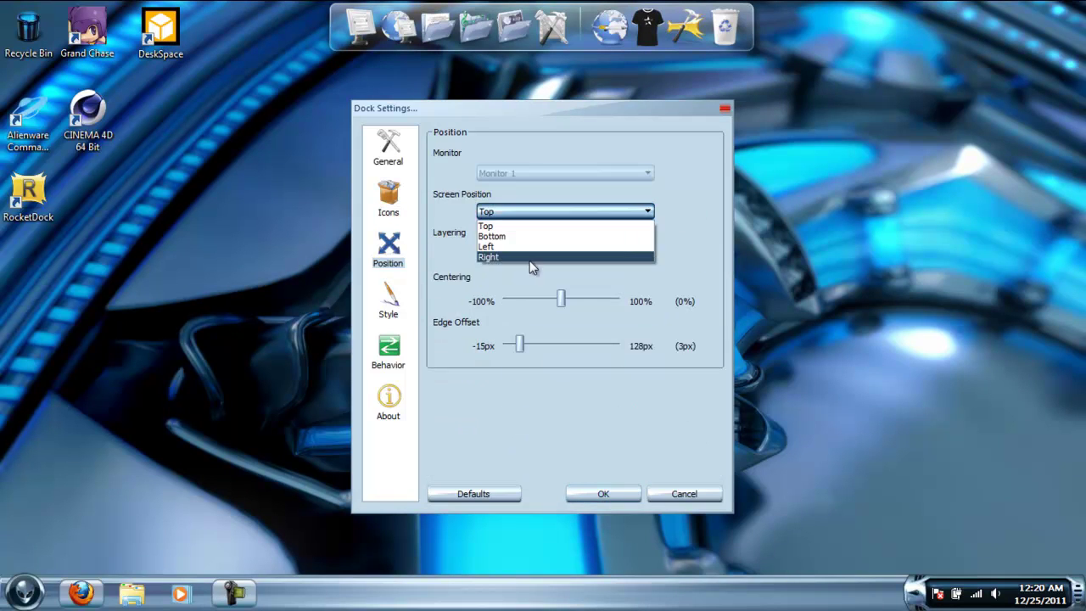
click(520, 237)
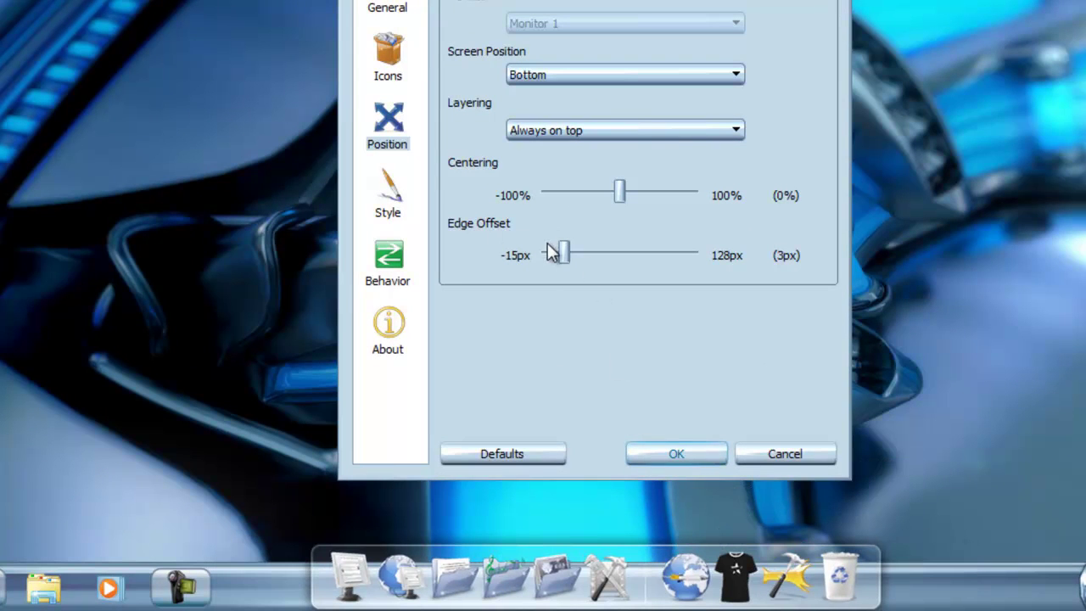
drag(565, 255, 612, 263)
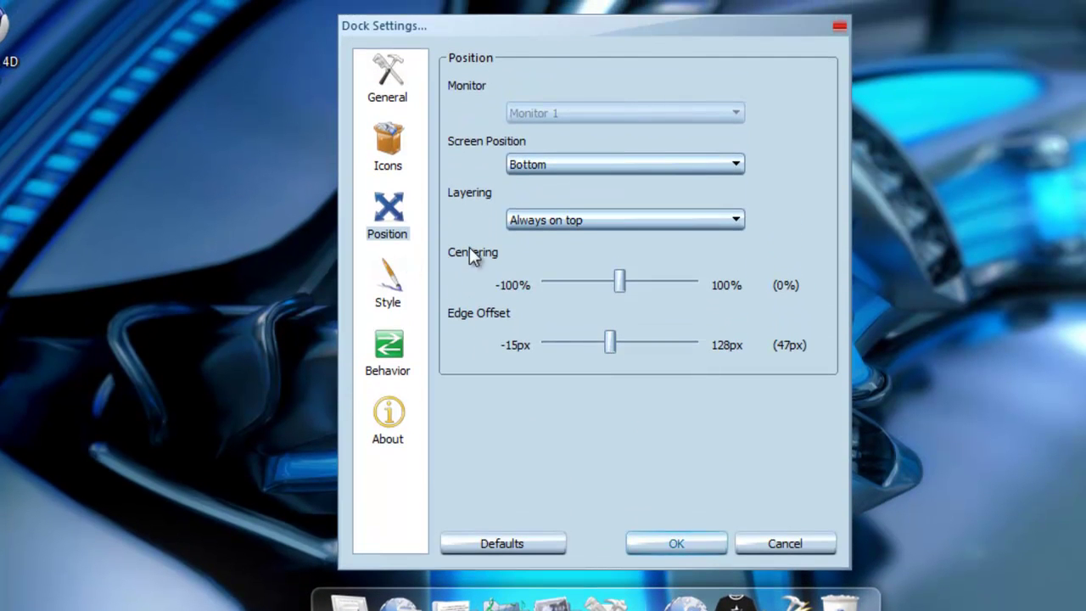
Keep layering Always on top, apply the Luminous theme, and move the settings window top-right
click(588, 220)
click(590, 222)
click(395, 280)
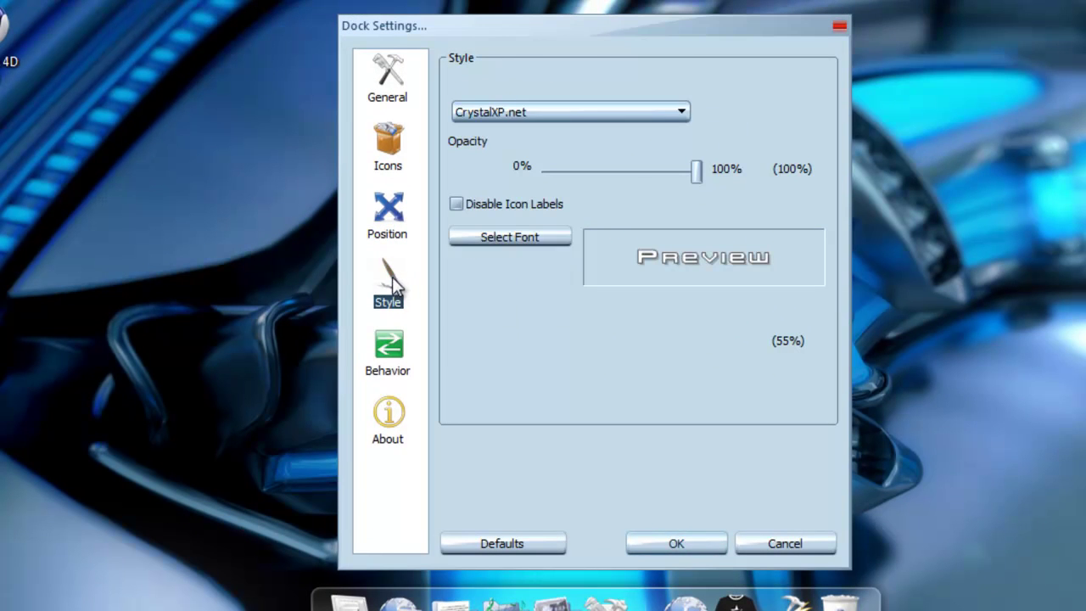
click(589, 107)
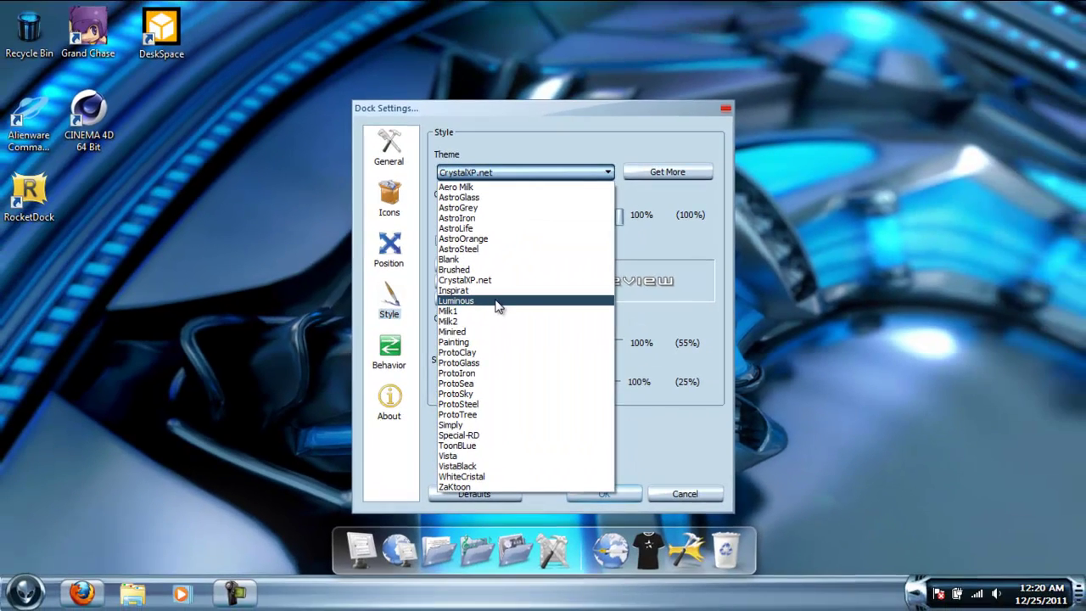
click(507, 297)
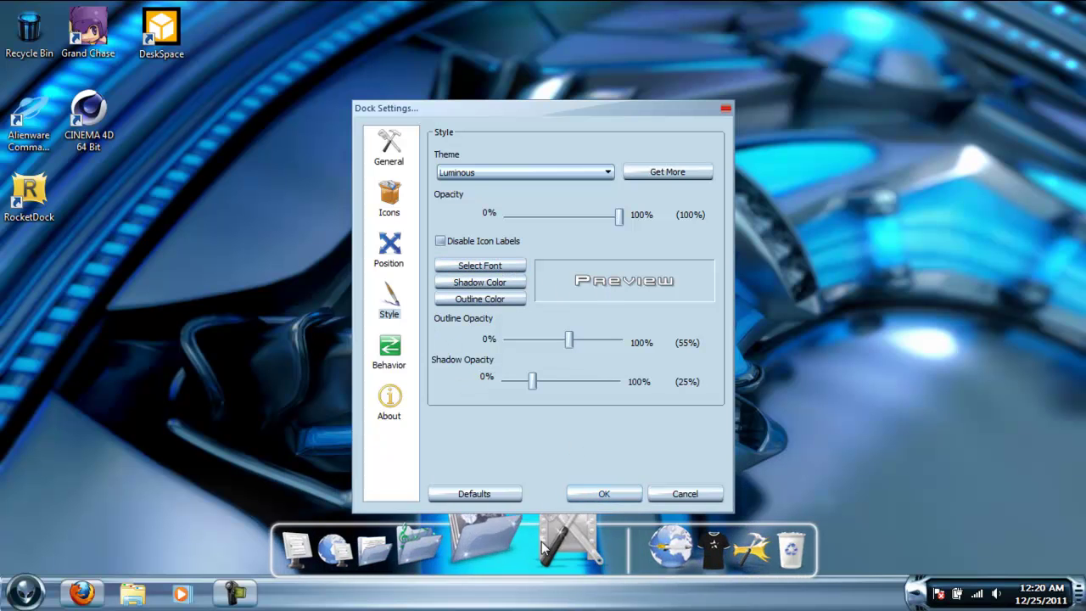
drag(607, 126, 862, 73)
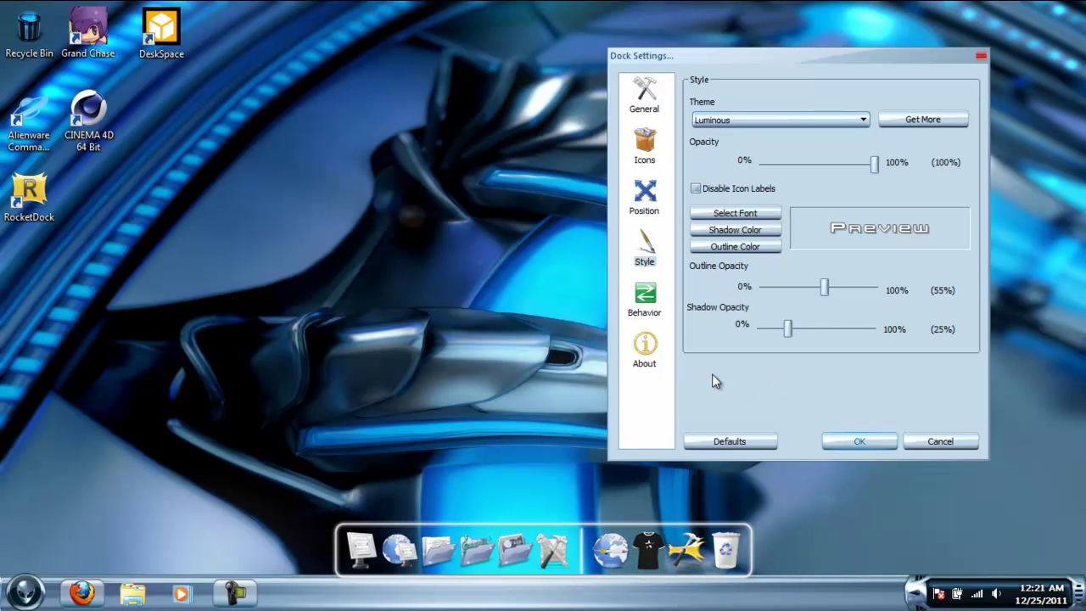
On the Behavior page, keep Bounce, enable AutoHide and Popup on Mouseover, and apply
click(663, 310)
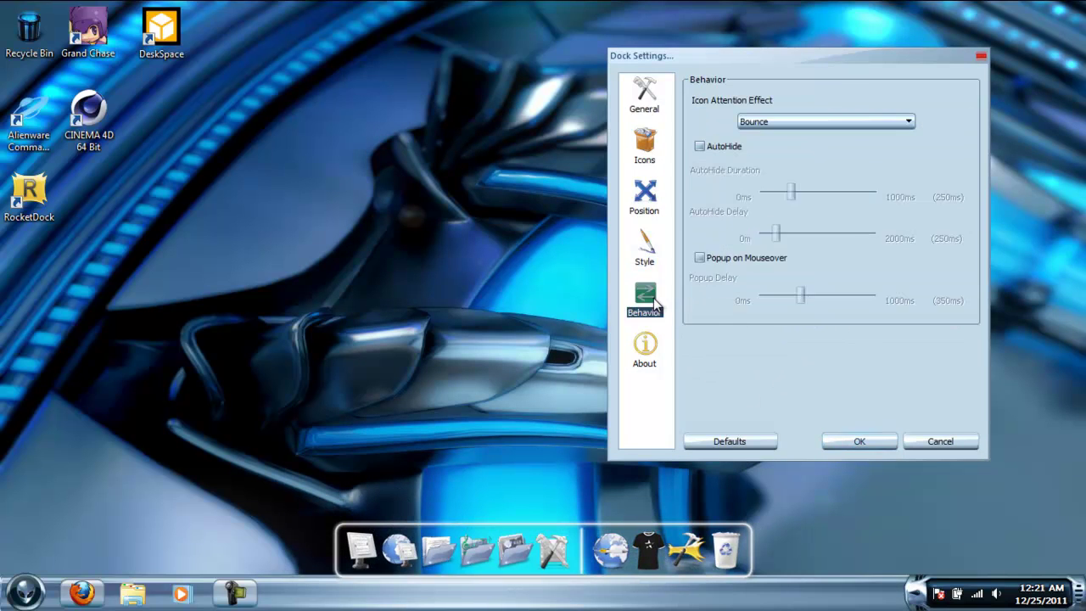
click(819, 123)
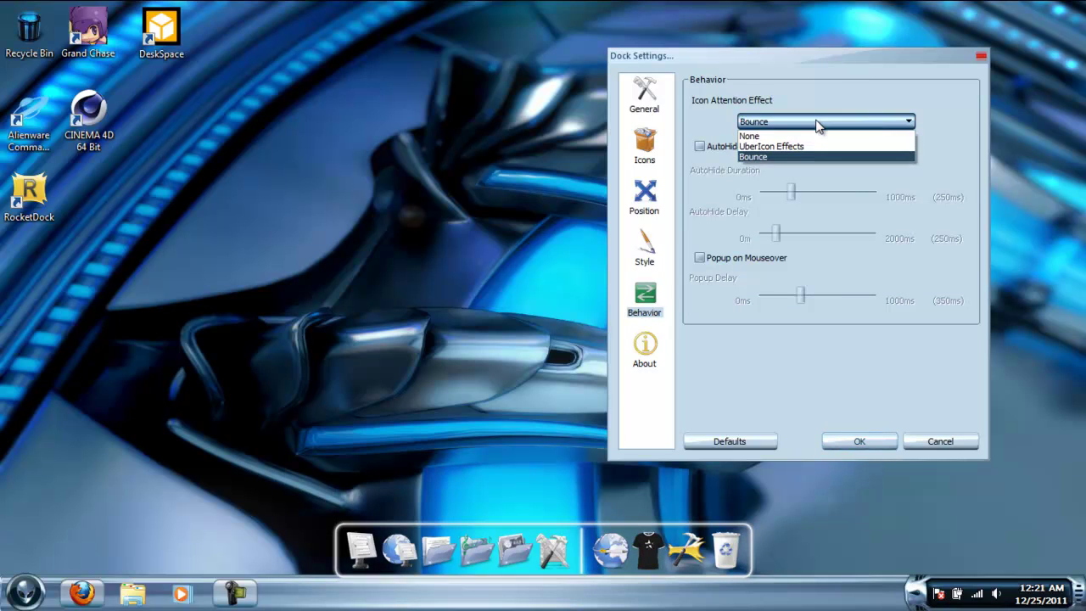
click(819, 125)
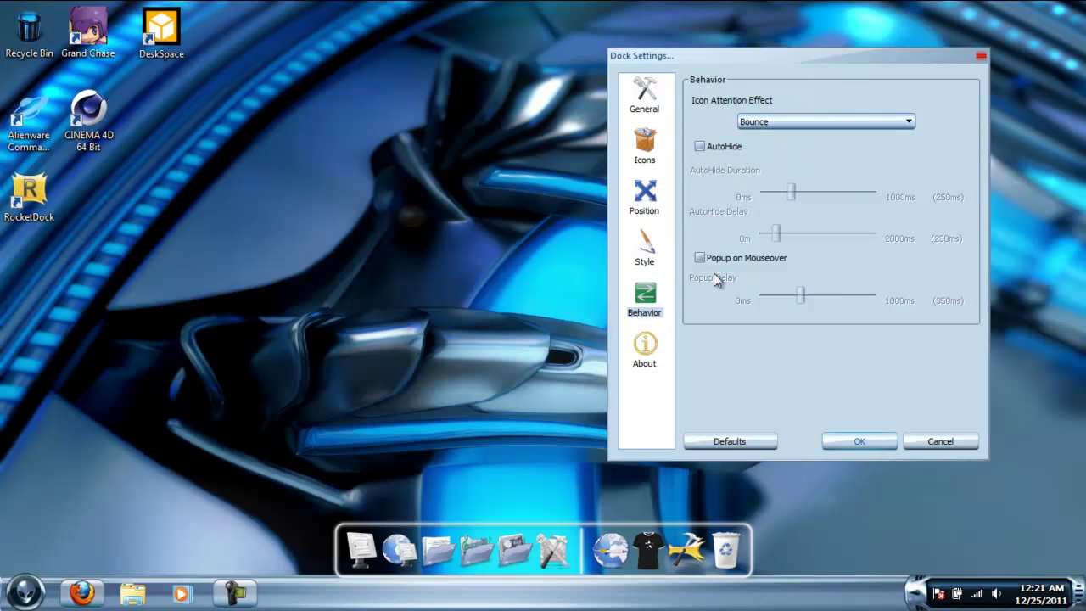
click(699, 146)
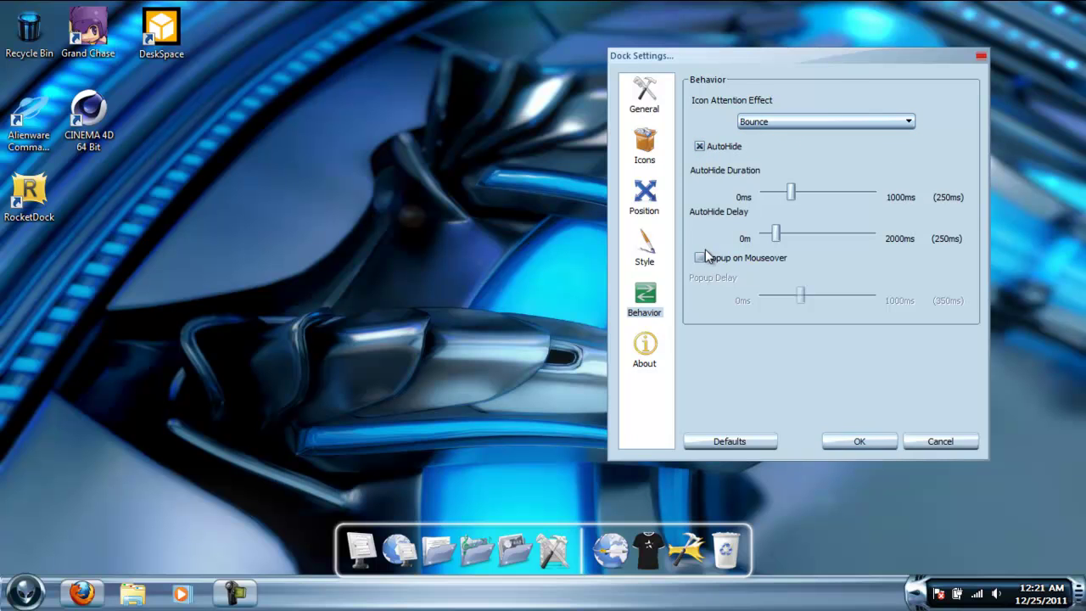
click(700, 260)
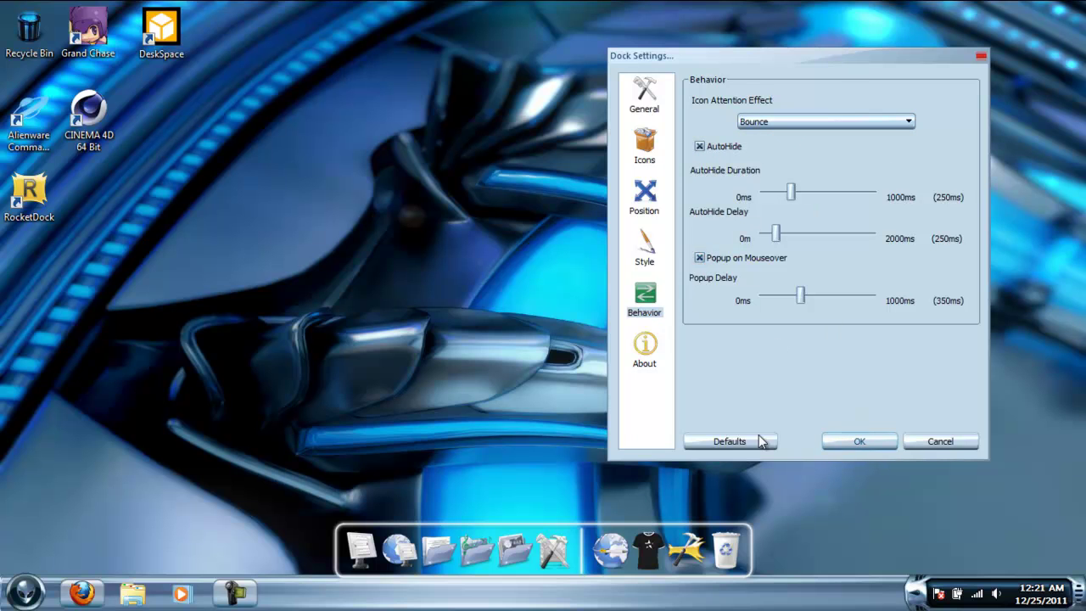
click(867, 440)
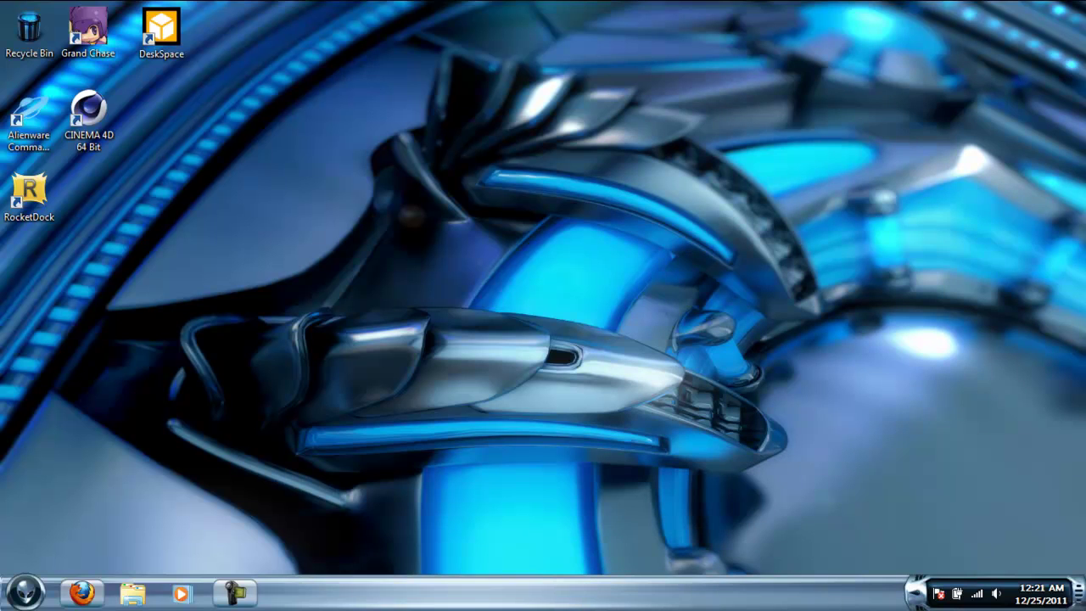
Reopen Dock Settings, turn AutoHide and Popup on Mouseover off, and click OK
mouse_move(407, 556)
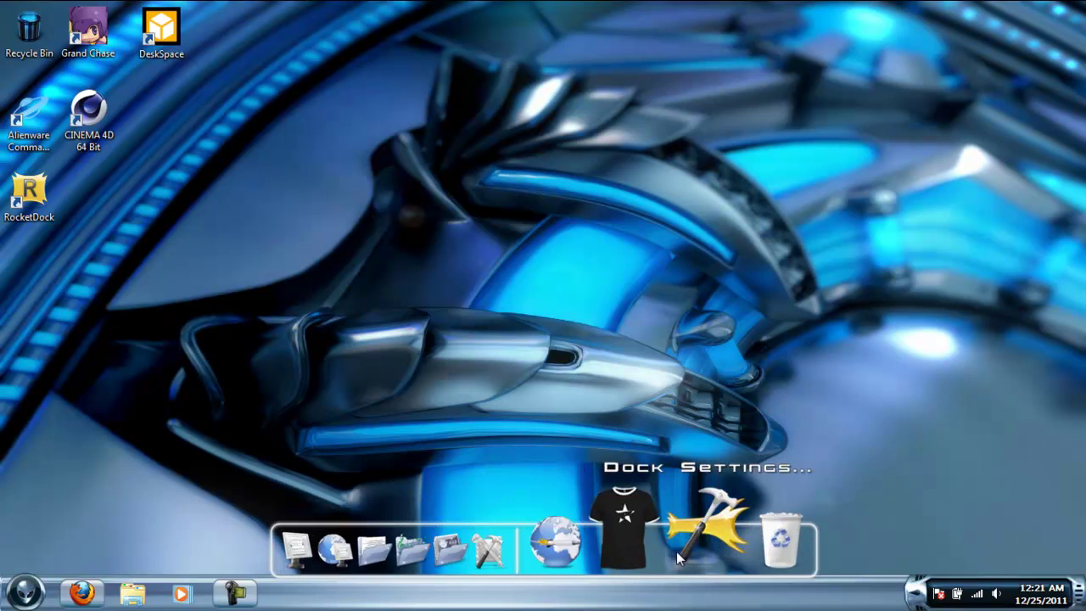
click(684, 543)
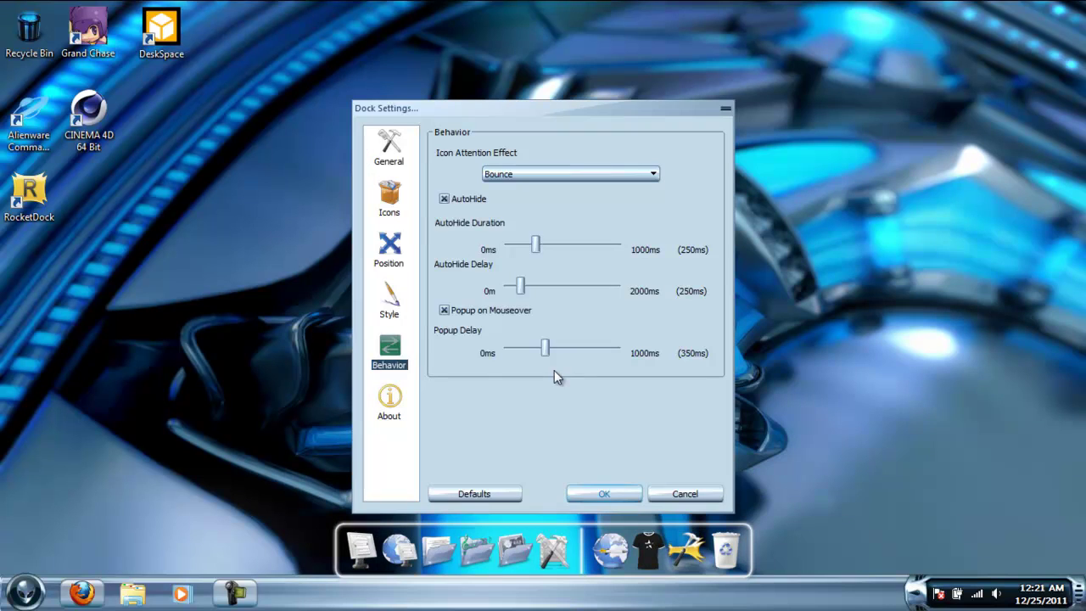
click(444, 199)
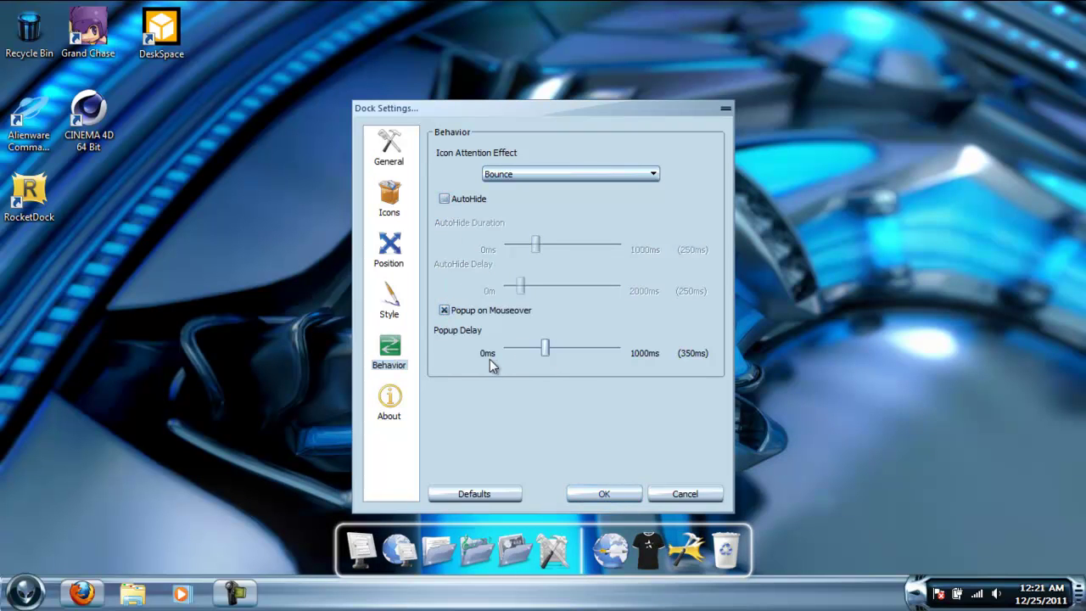
click(443, 310)
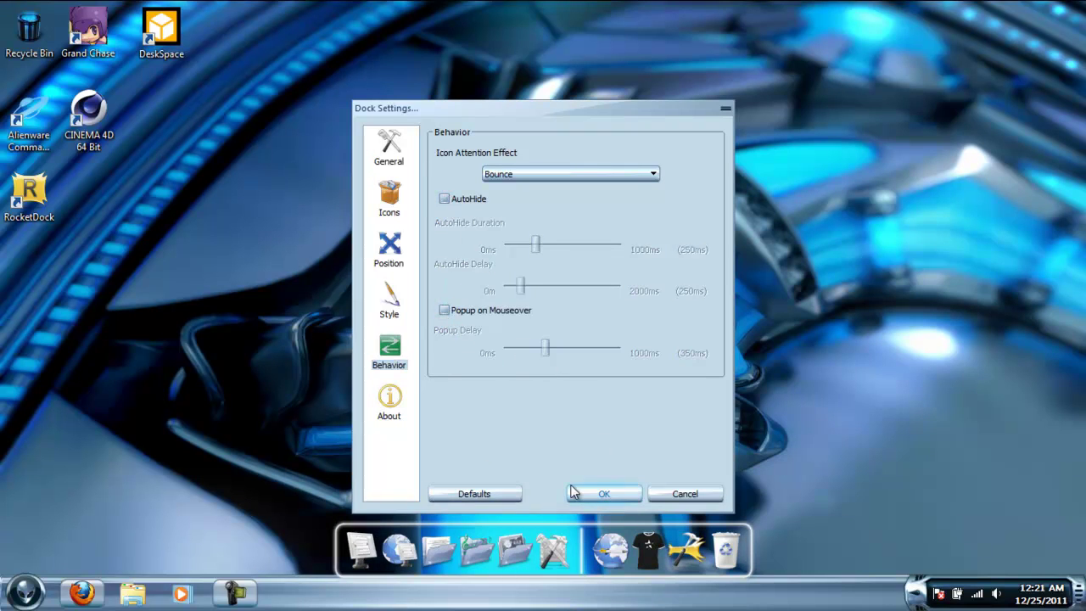
click(596, 496)
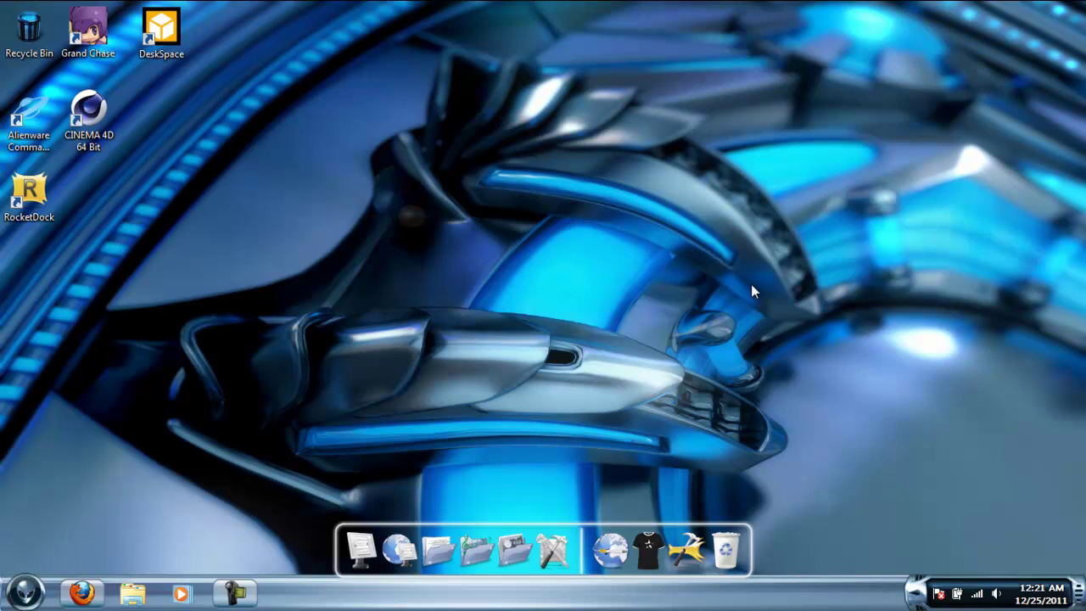
Reveal the hidden tray icons and open DeskSpace's tray menu to its Configure submenu
click(917, 594)
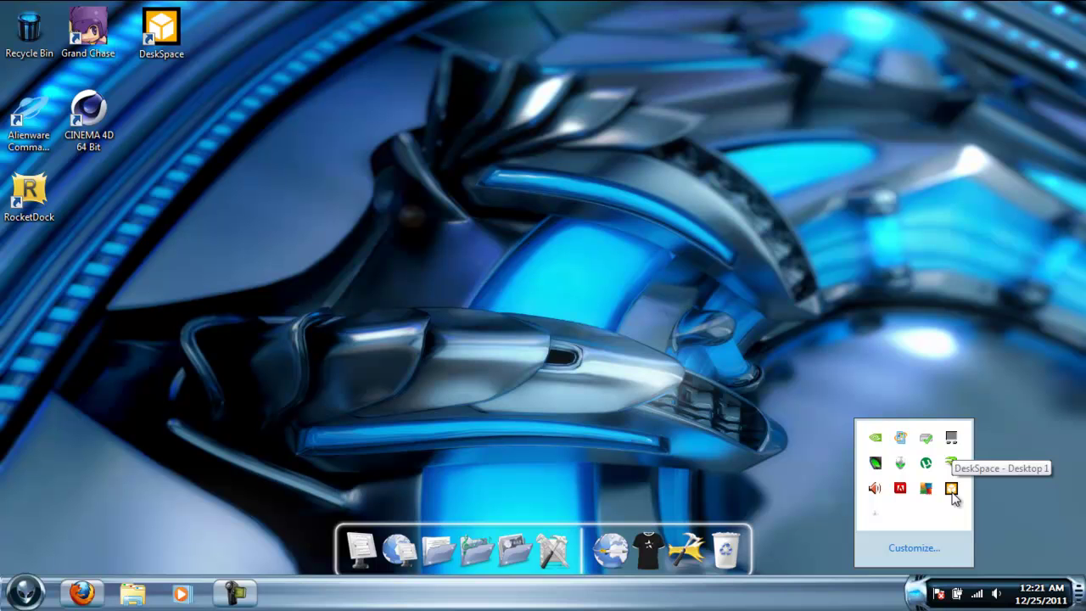
click(350, 346)
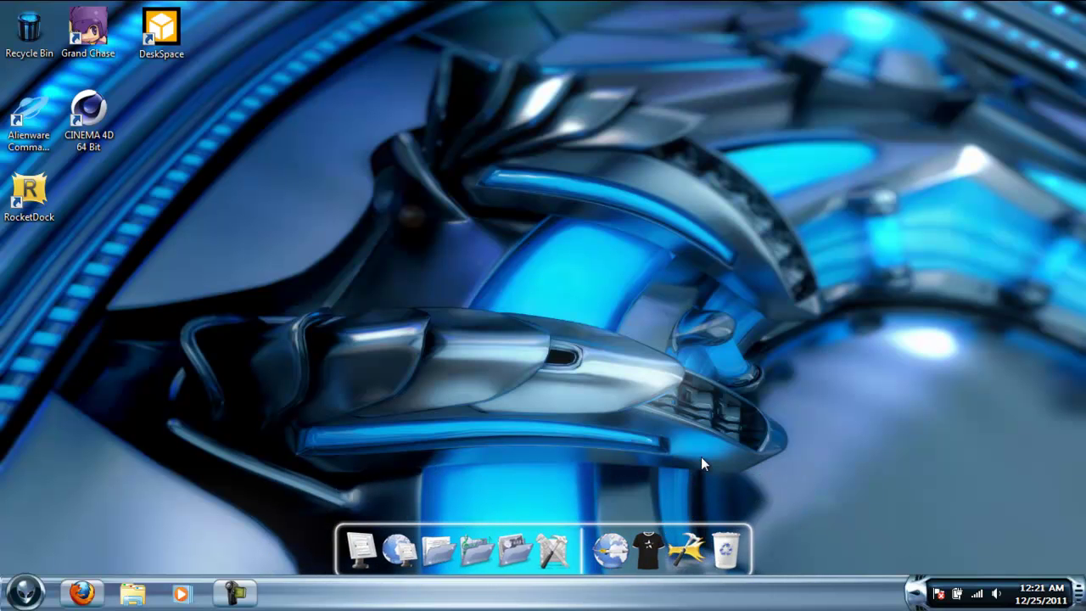
click(915, 593)
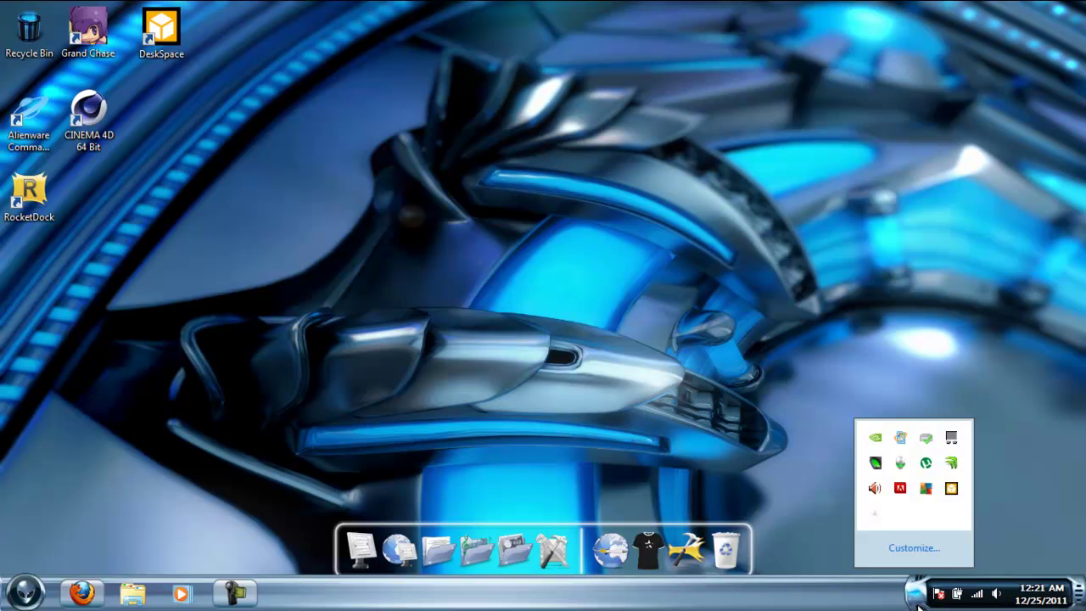
right_click(951, 492)
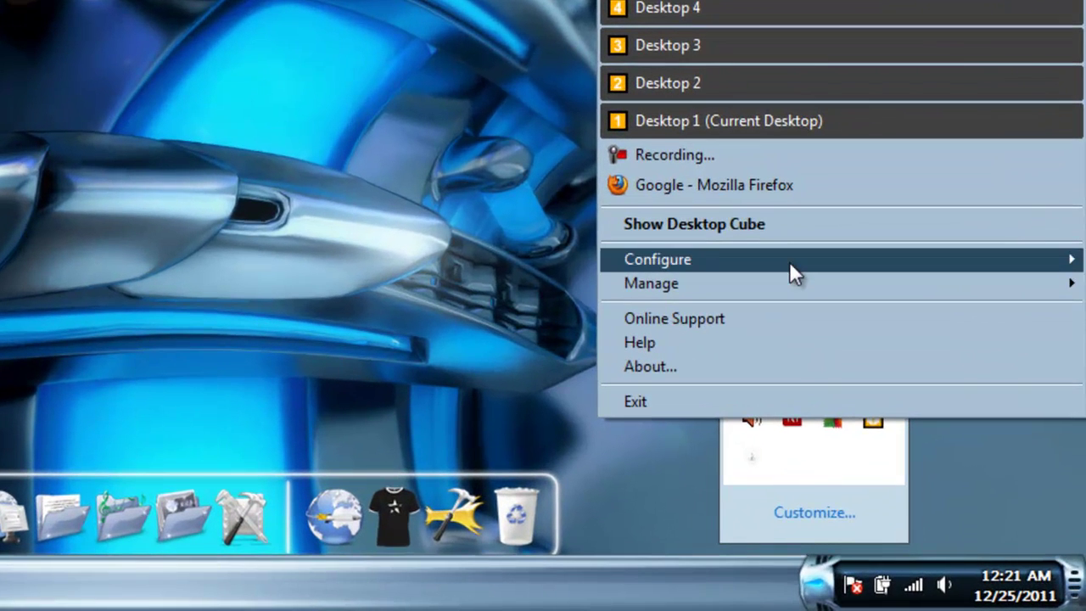
mouse_move(675, 260)
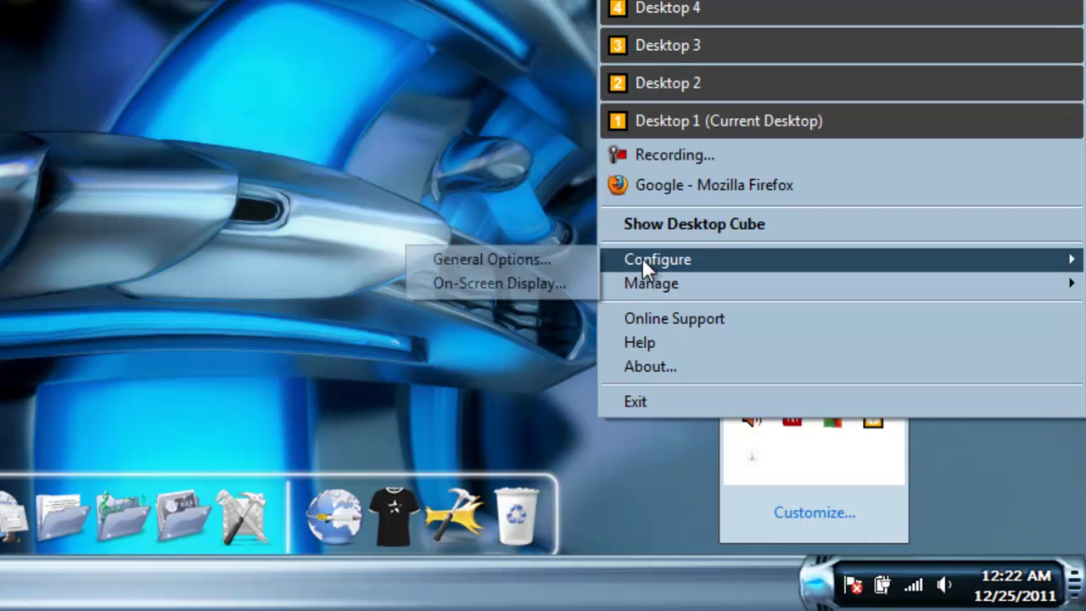
Open DeskSpace's General Options and settle on the Display tab
click(523, 264)
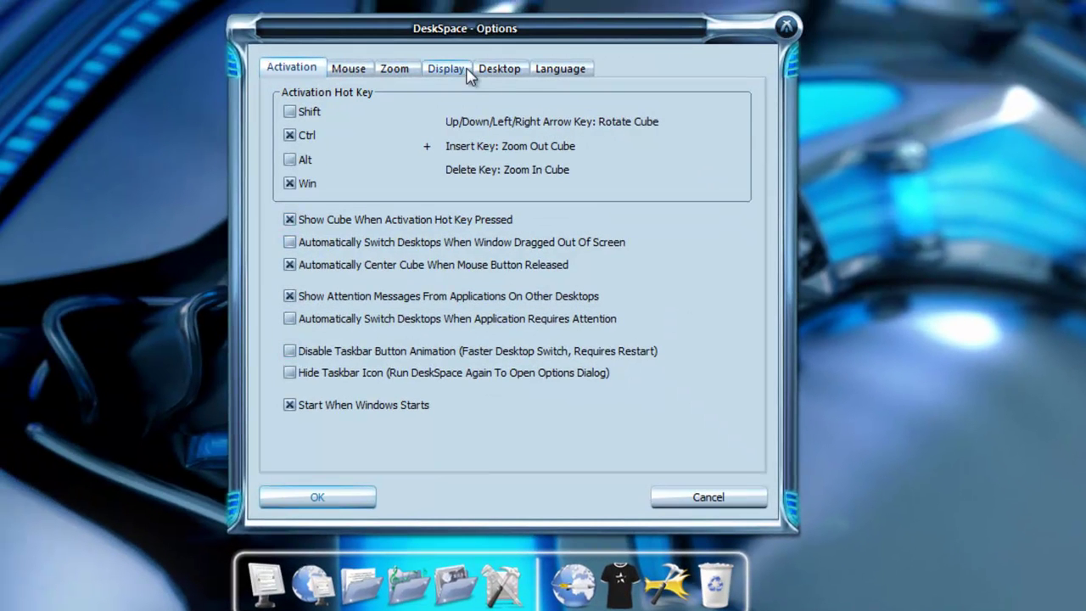
click(446, 69)
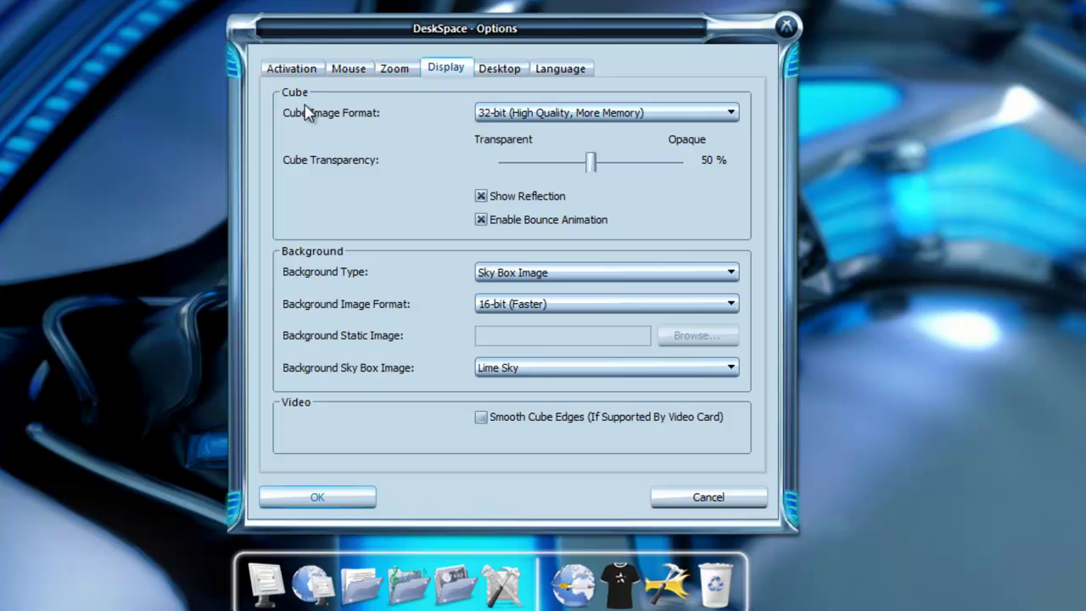
click(273, 65)
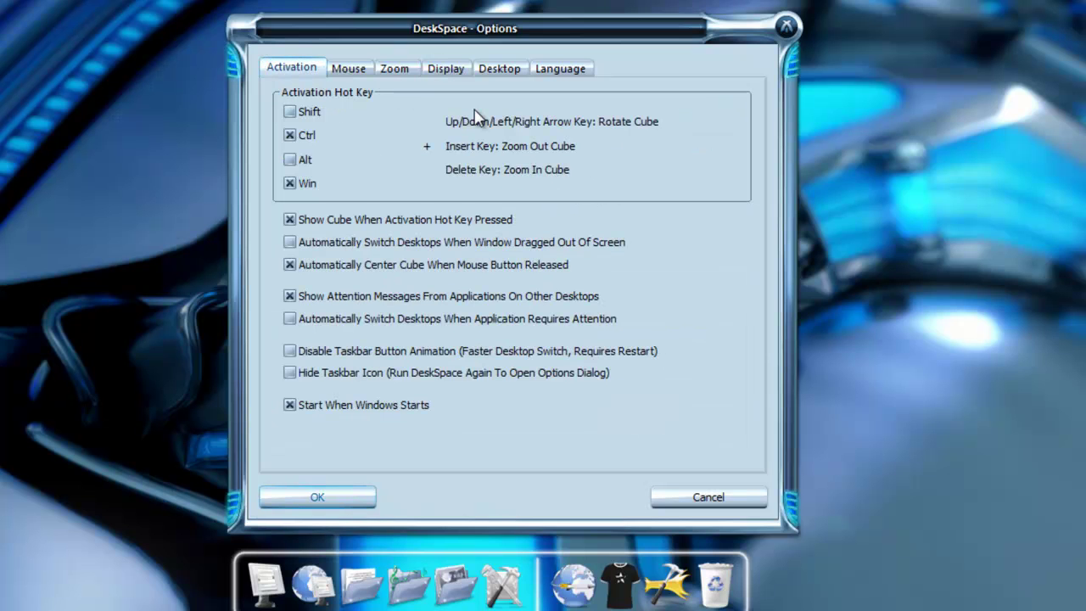
click(452, 71)
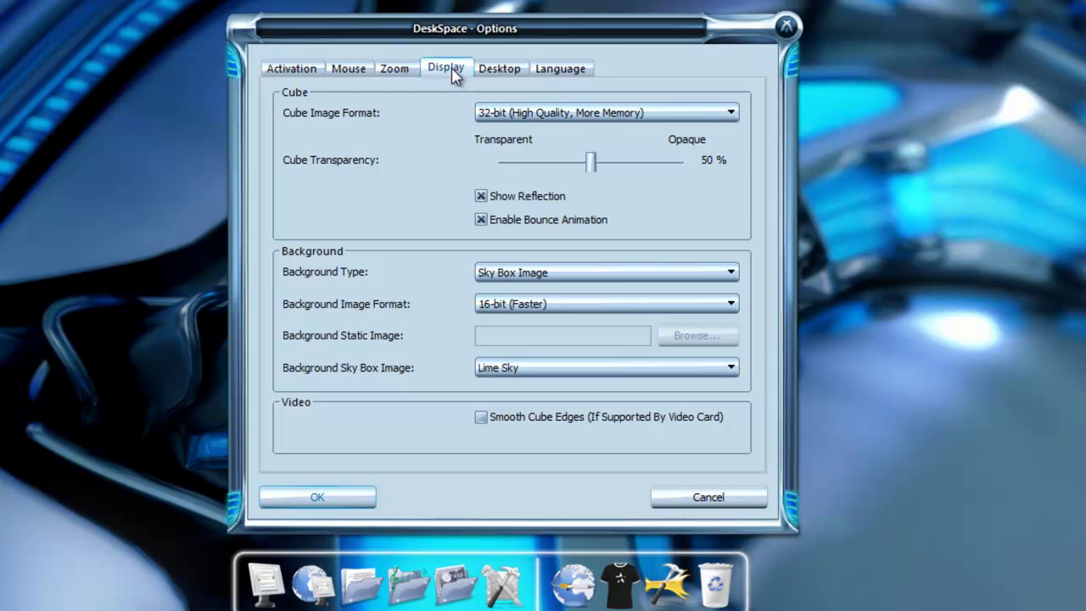
Set cube image format to 16-bit, transparency to 100%, and background type to None
click(509, 112)
click(505, 141)
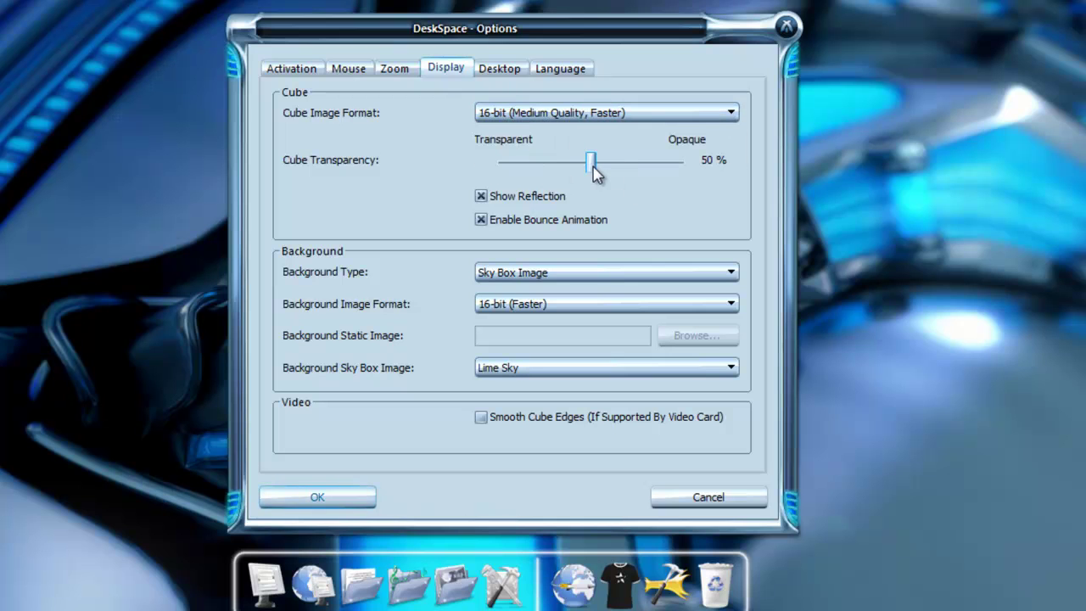
drag(594, 163, 683, 163)
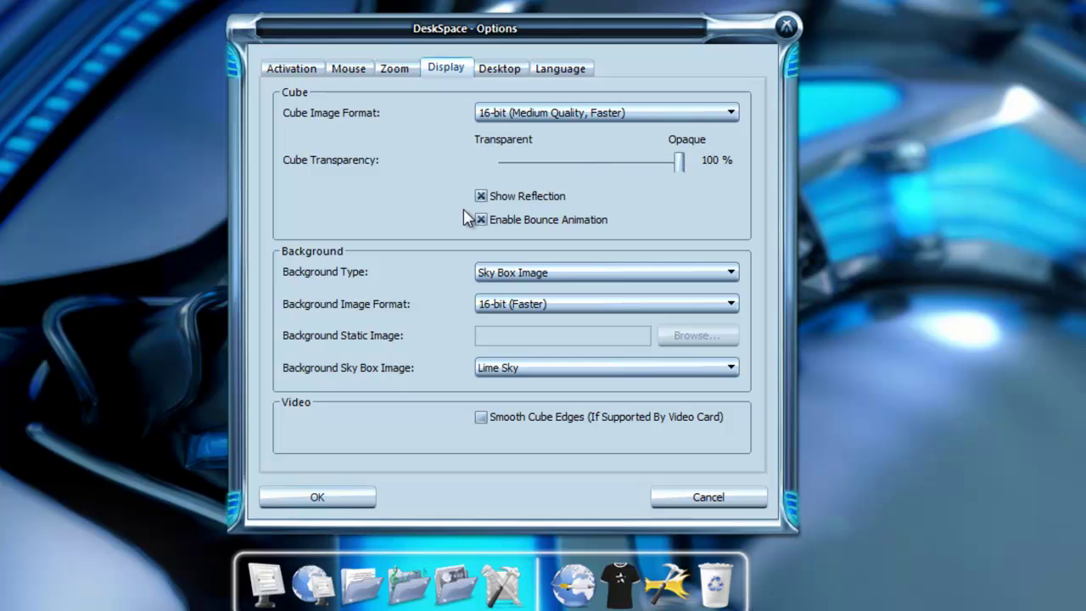
click(504, 284)
click(527, 298)
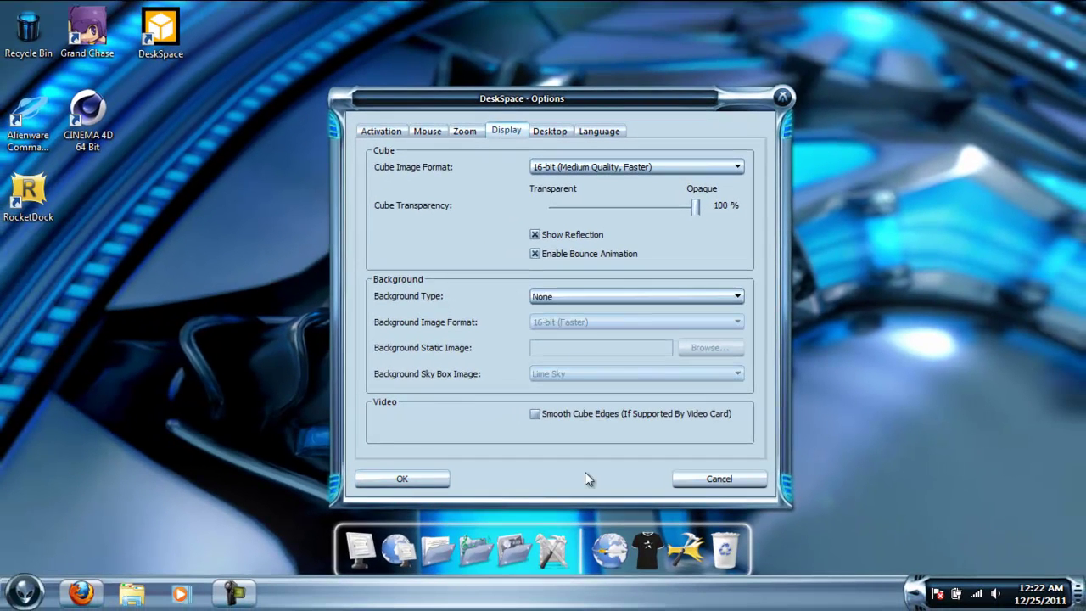
Apply the options, view the 3-D cube, then reopen General Options on the Display tab
click(383, 478)
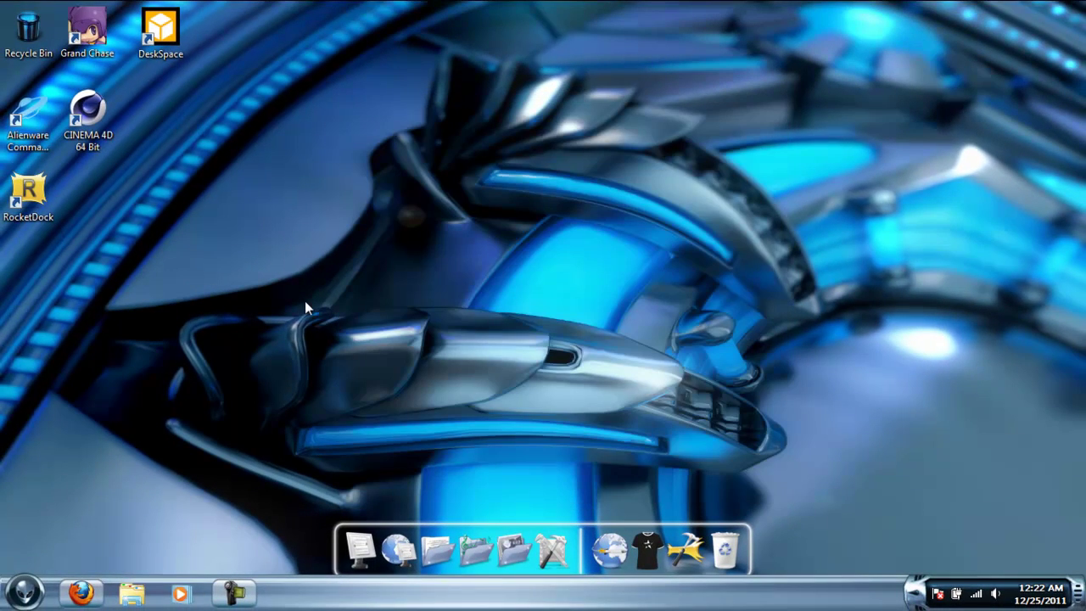
key(super)
click(913, 591)
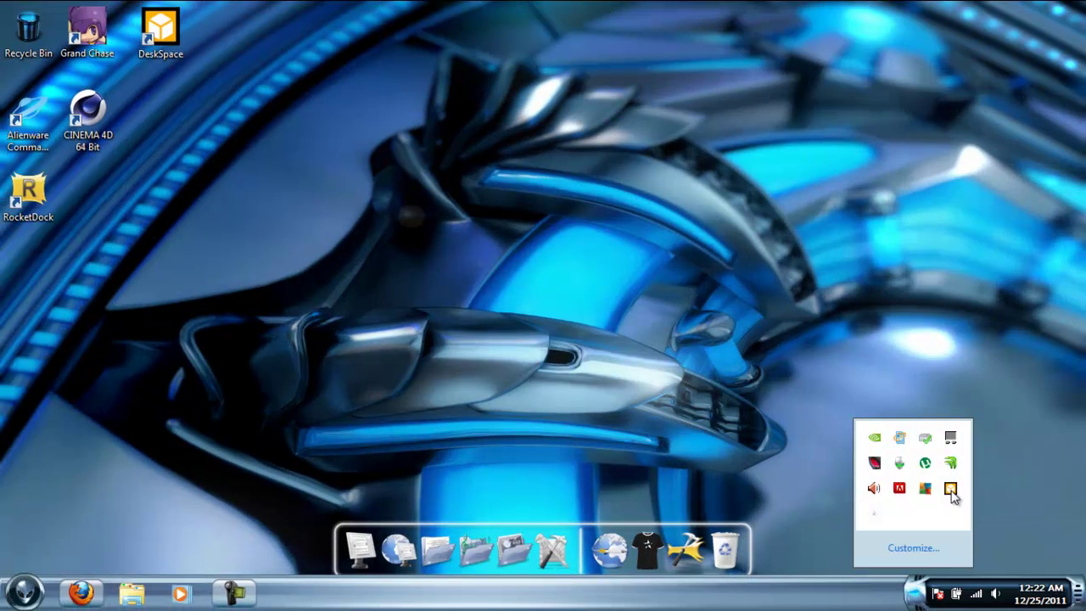
right_click(950, 490)
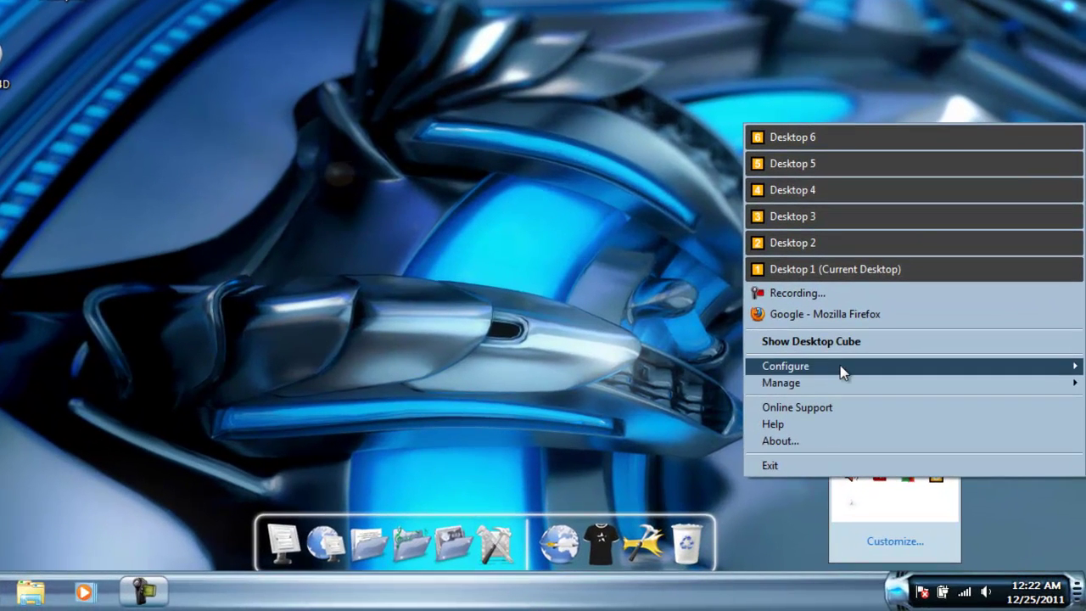
mouse_move(861, 392)
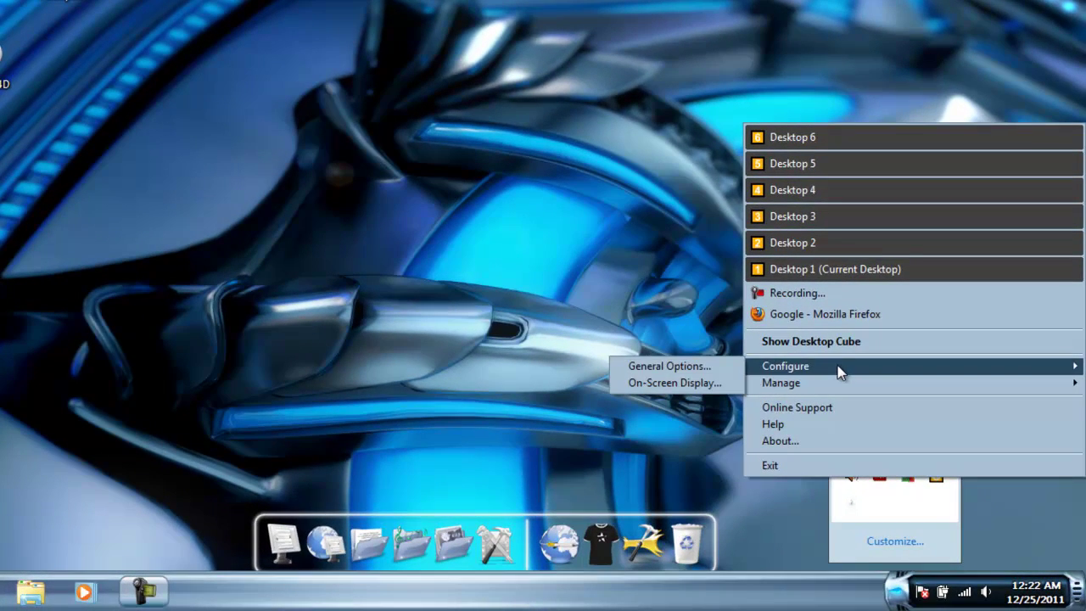
click(676, 367)
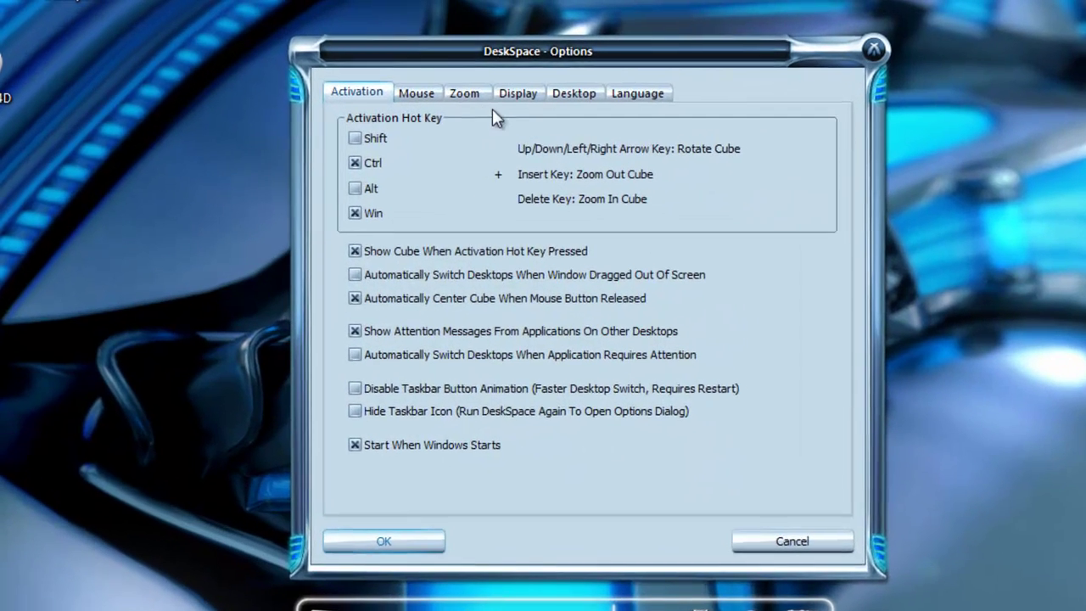
click(465, 84)
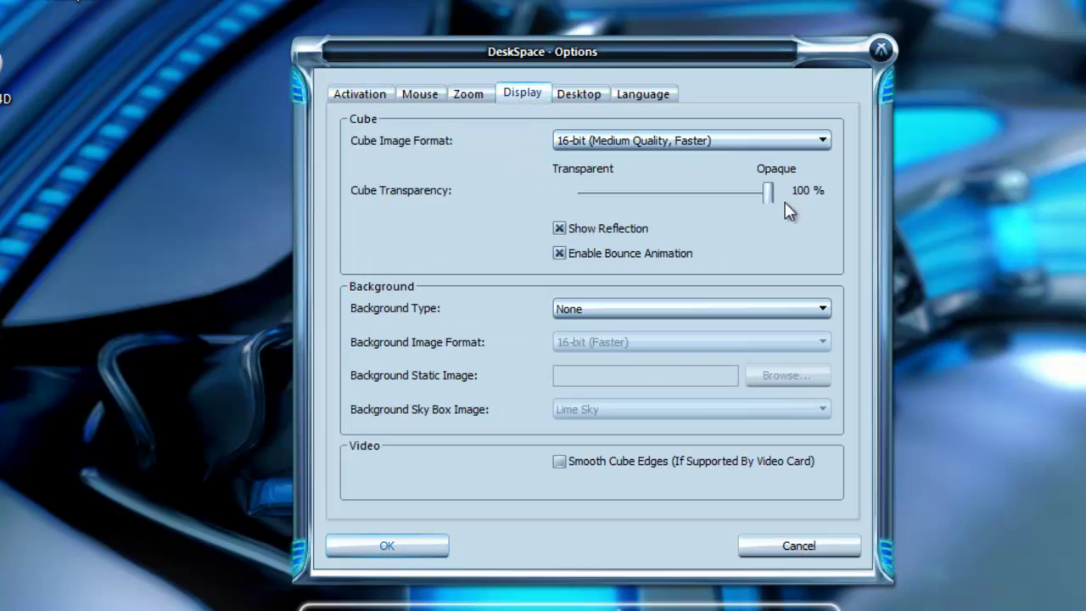
Set cube transparency to about 50% and the background to Sky Box Image Lime Sky
drag(769, 196, 676, 204)
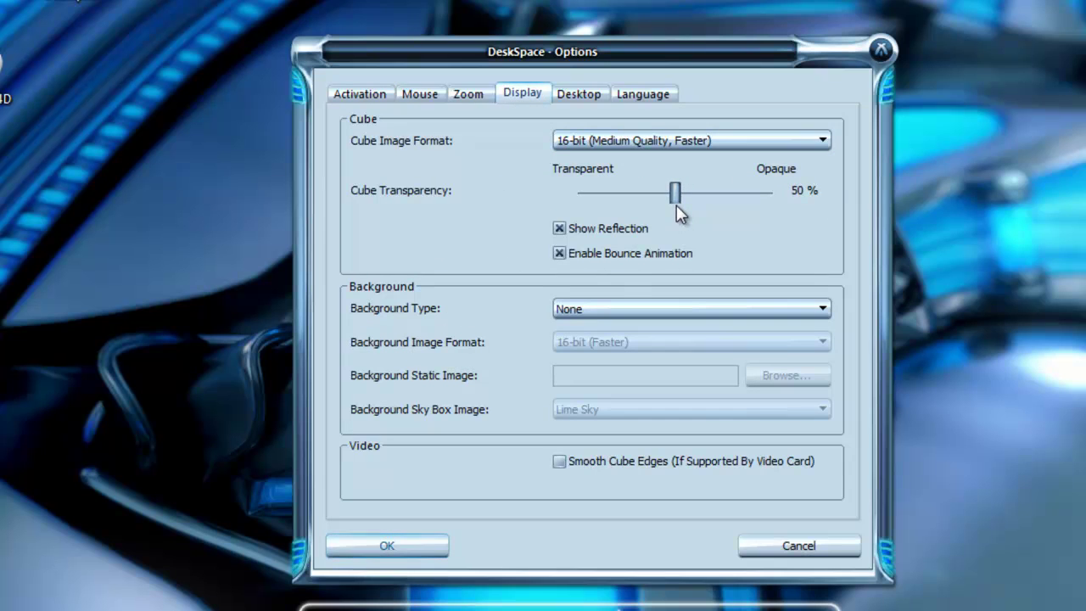
click(615, 309)
click(608, 355)
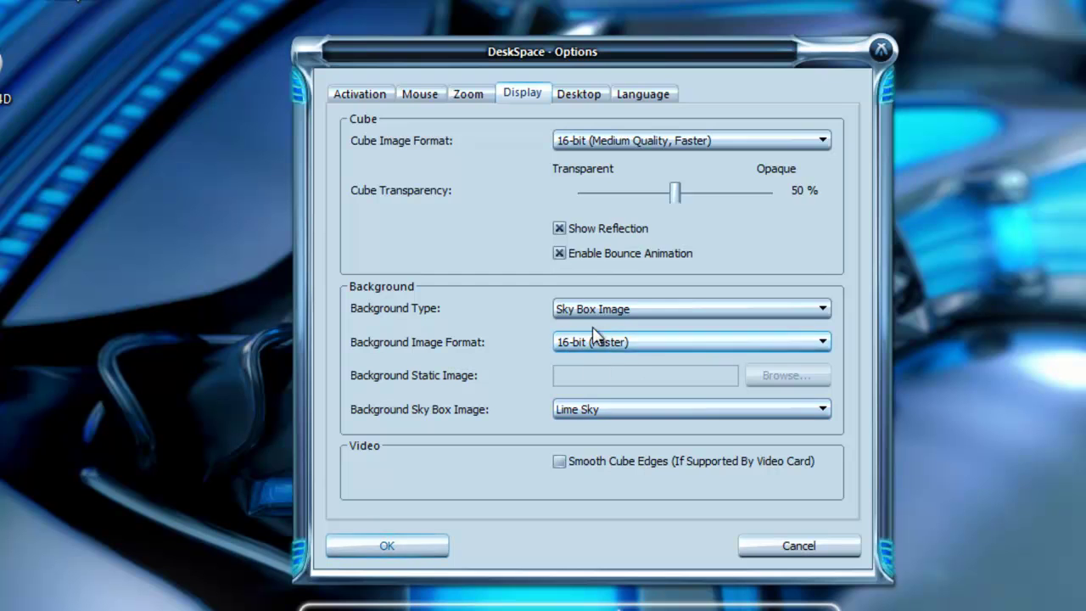
click(591, 415)
click(590, 415)
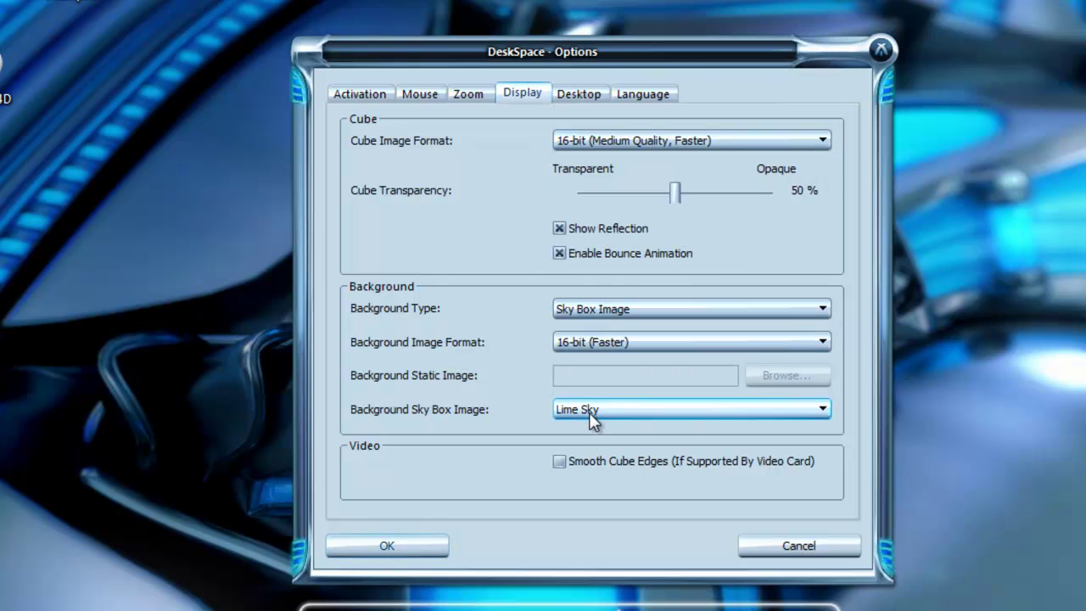
Set 32-bit cube format, keep 16-bit background format, and leave Smooth Cube Edges ticked
click(648, 142)
click(634, 183)
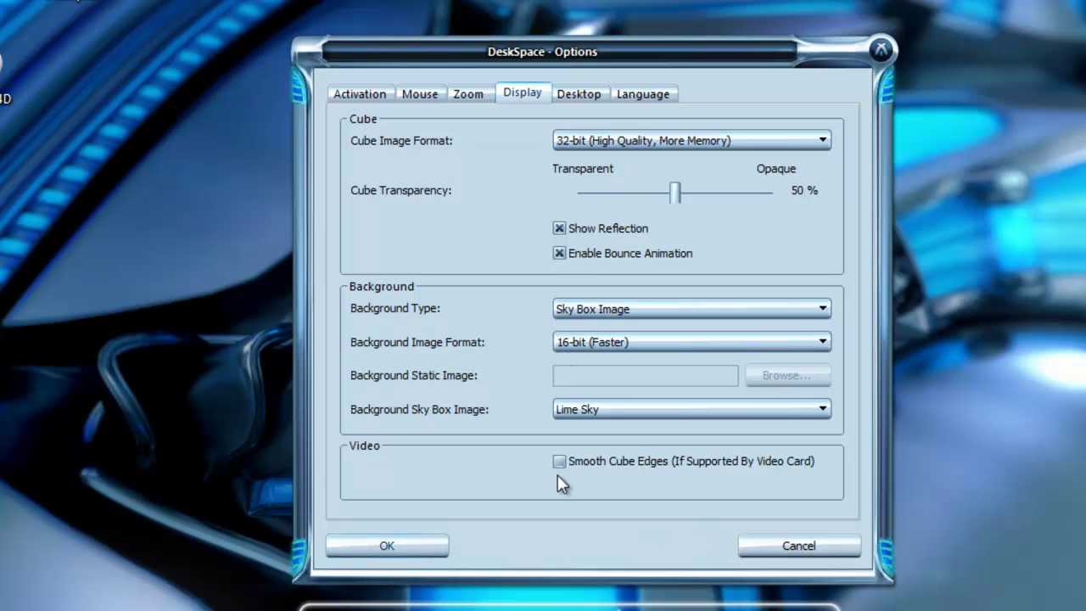
click(613, 344)
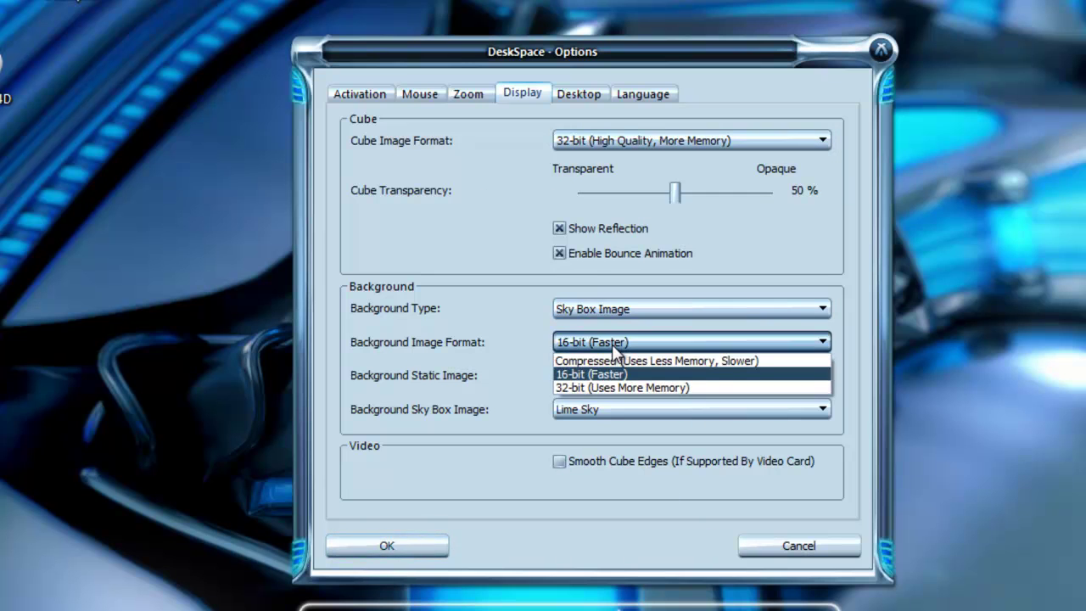
click(614, 349)
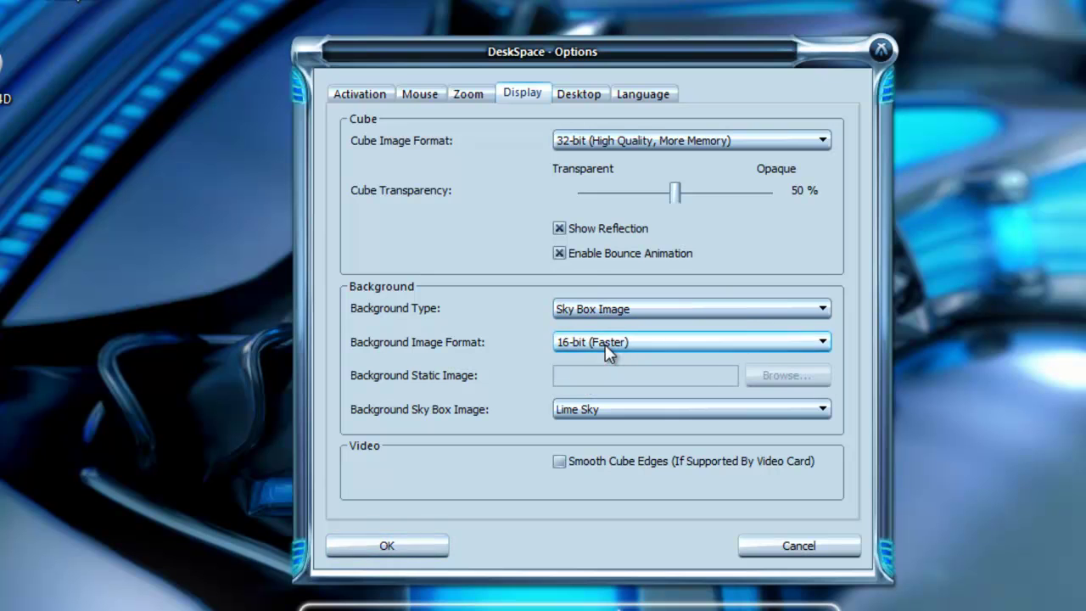
click(560, 463)
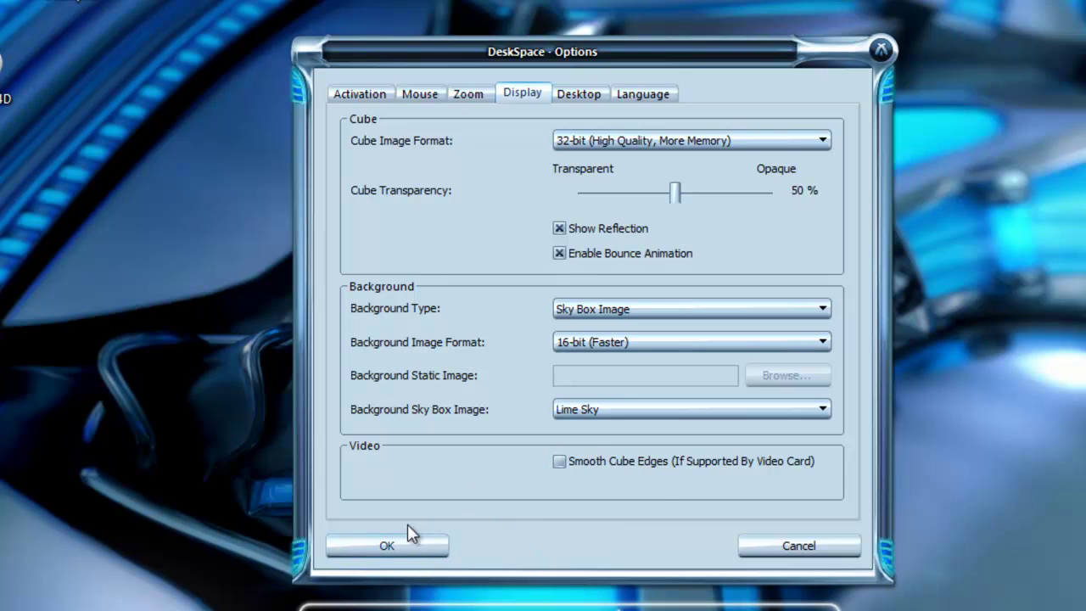
click(562, 462)
Apply the options, rotate the 3-D cube through desktops back to Desktop 1, and view hidden tray icons
click(397, 545)
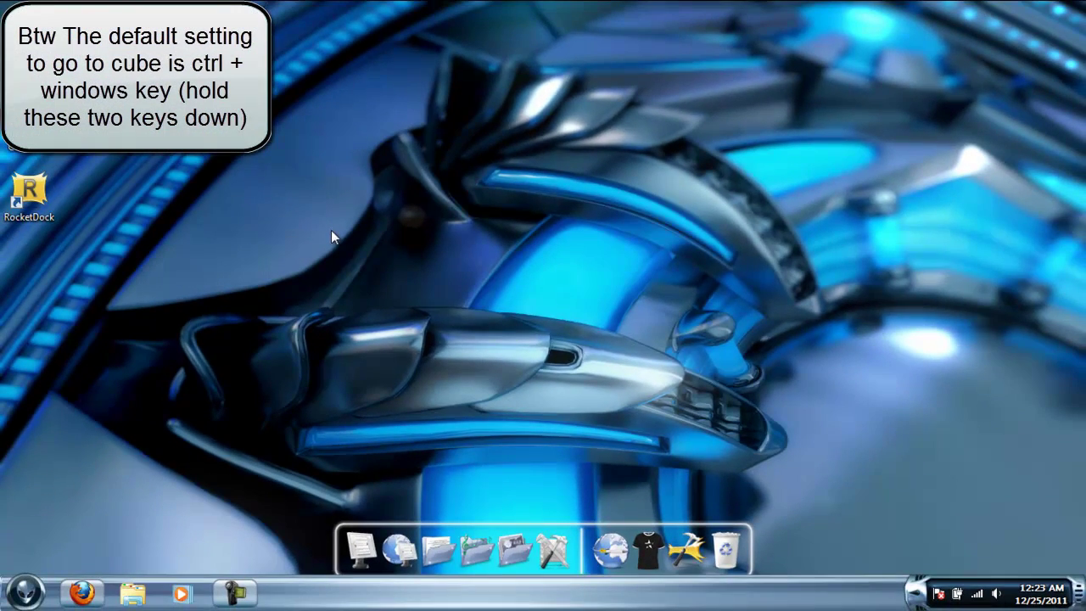
key(ctrl+super)
key(Left)
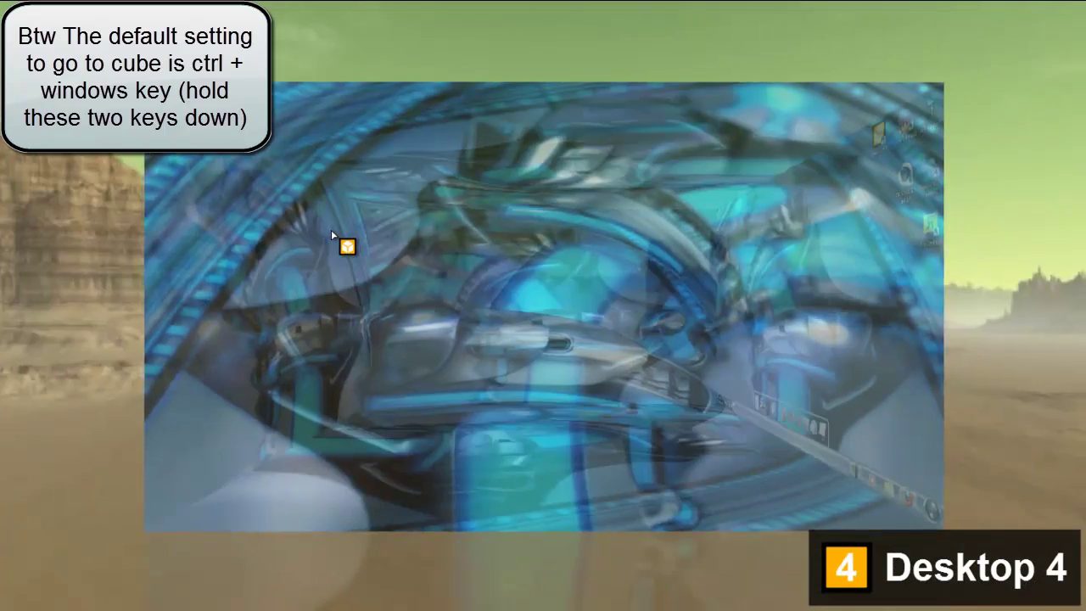
key(Down)
key(Up)
key(Right)
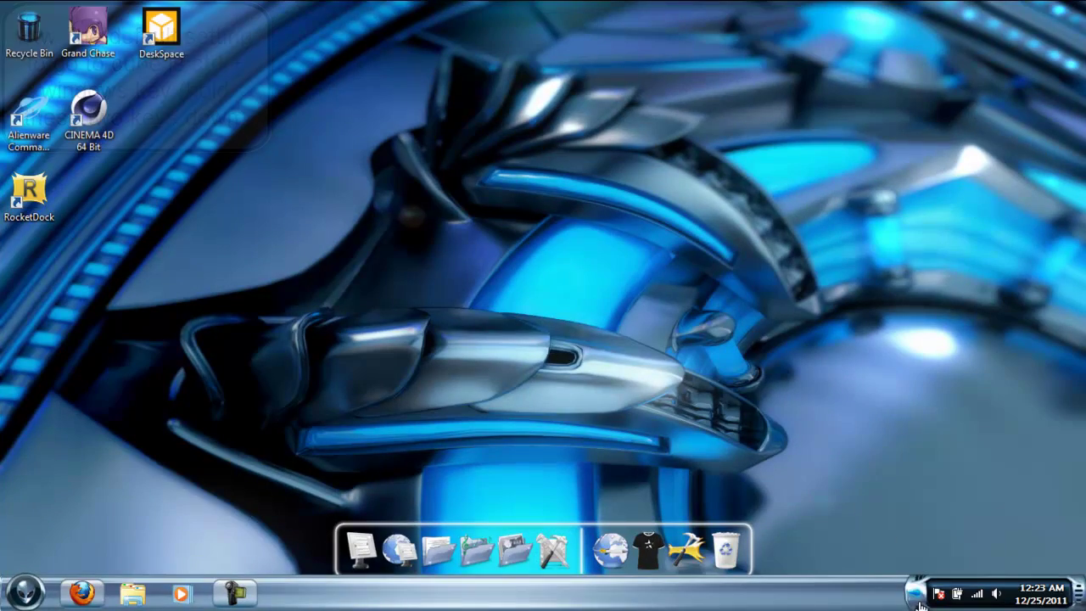
click(916, 592)
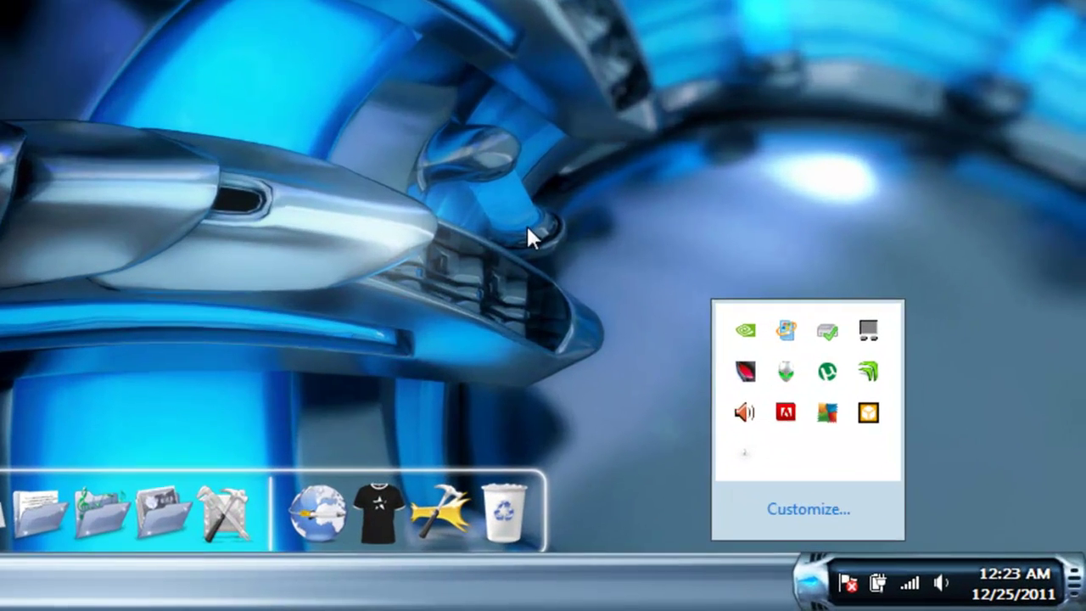
click(527, 223)
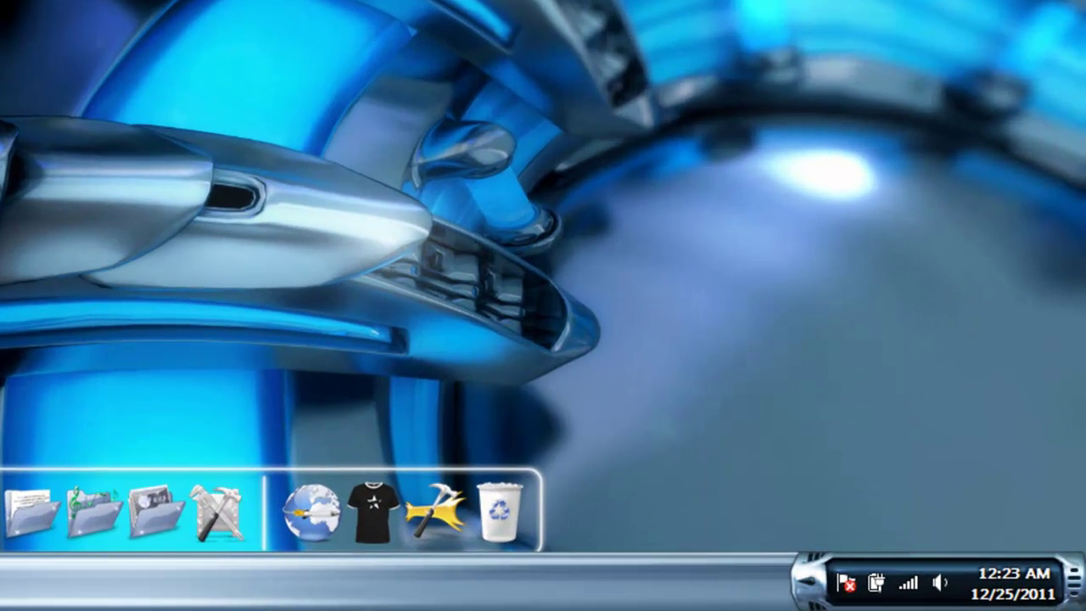
click(807, 580)
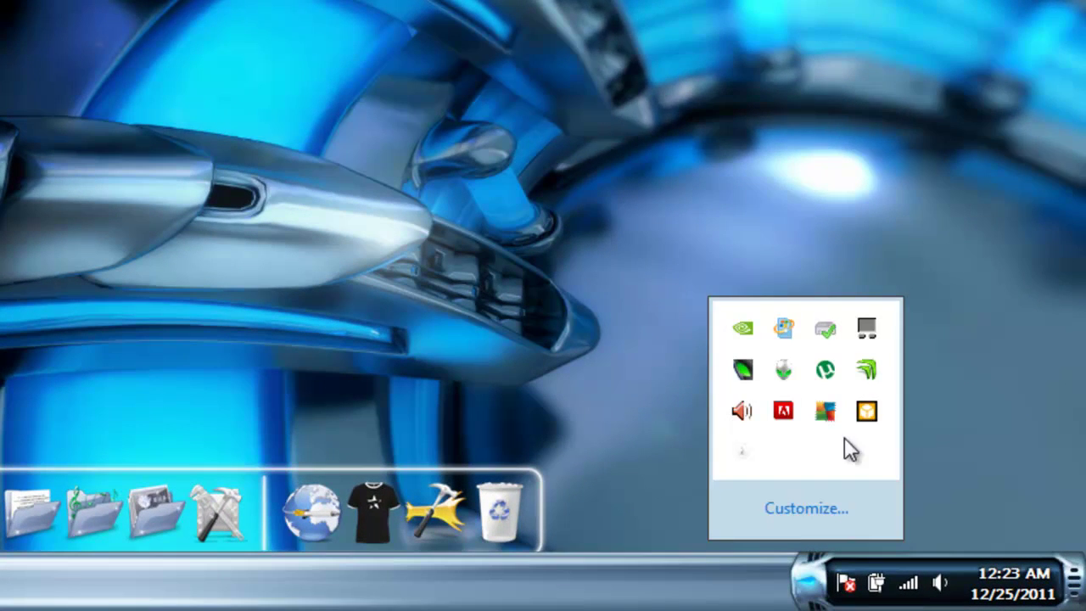
right_click(866, 413)
mouse_move(665, 243)
mouse_move(628, 270)
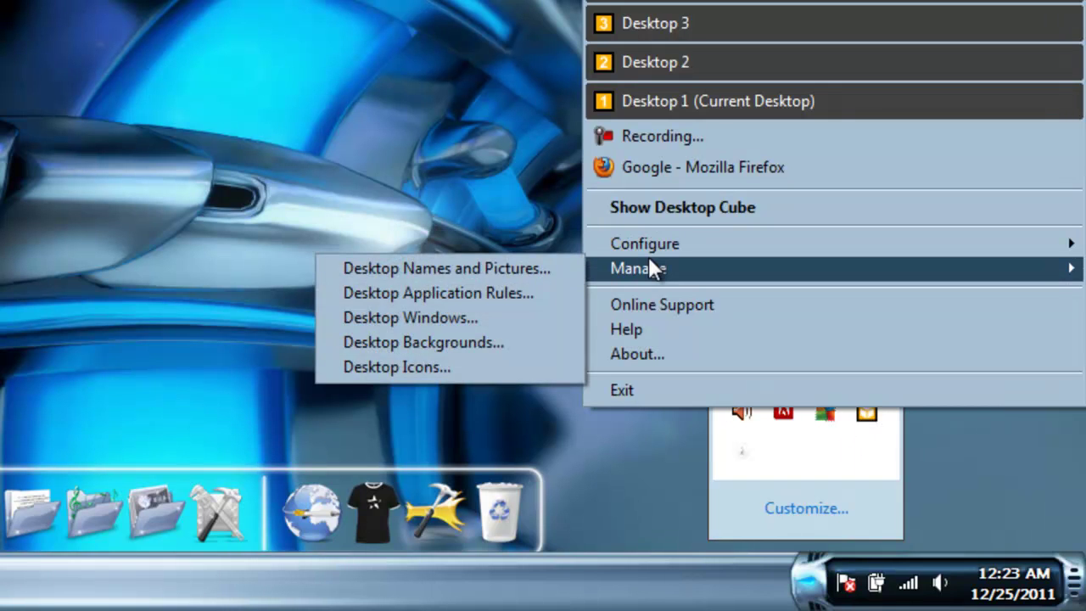
click(465, 342)
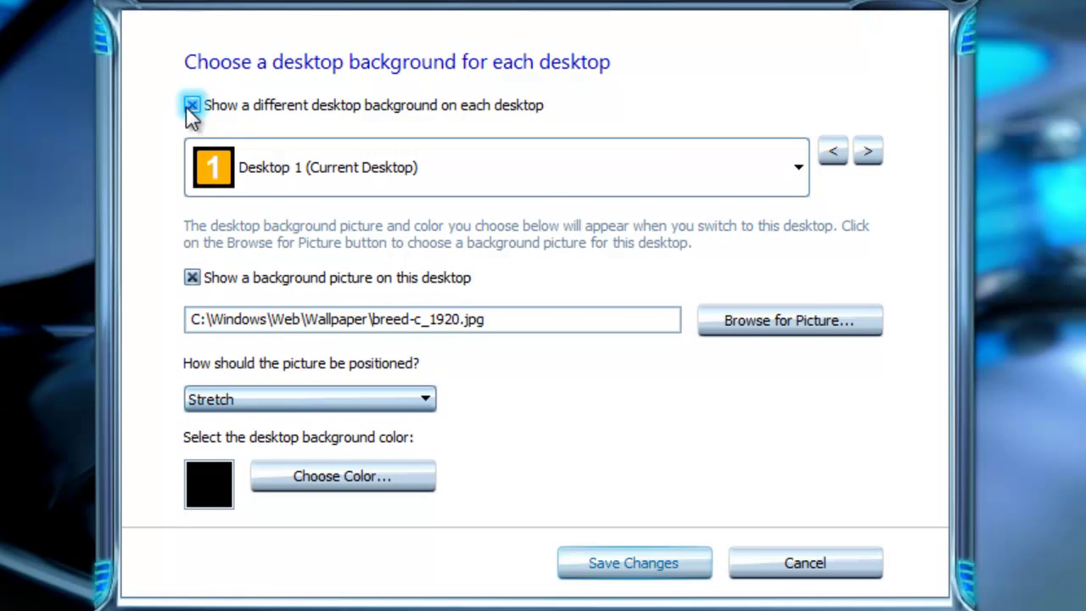
click(799, 172)
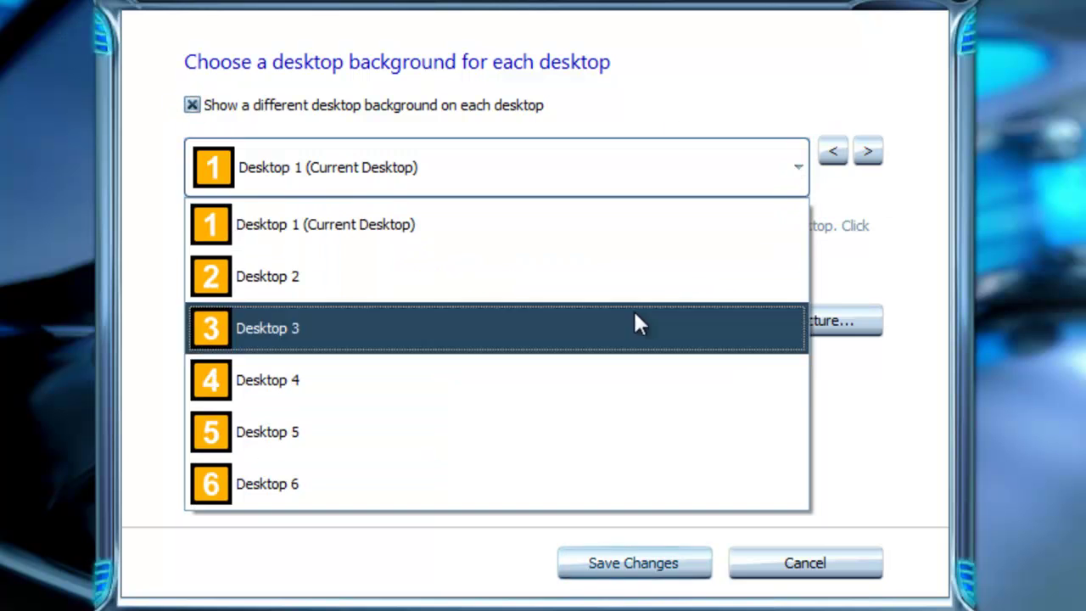
click(801, 165)
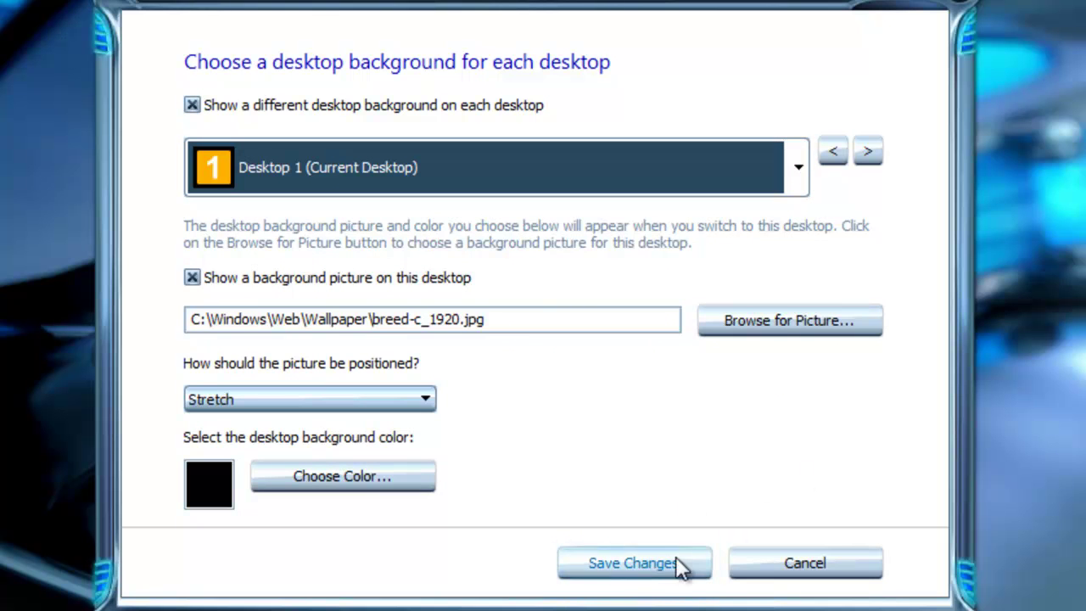
click(821, 564)
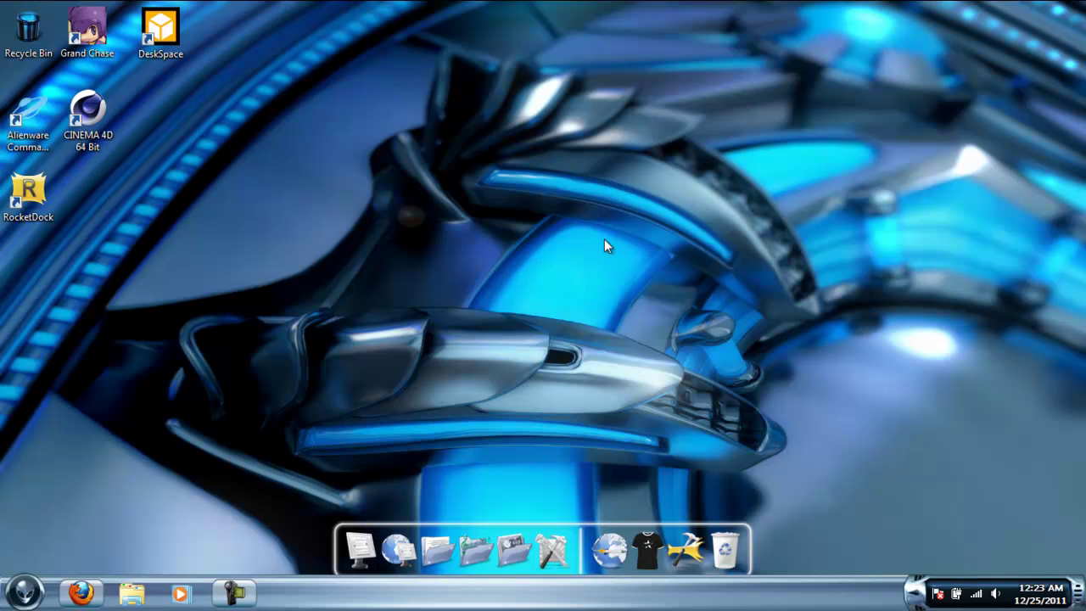
Search Google for 'circledock' and open the Circle Dock wikidot page
click(83, 589)
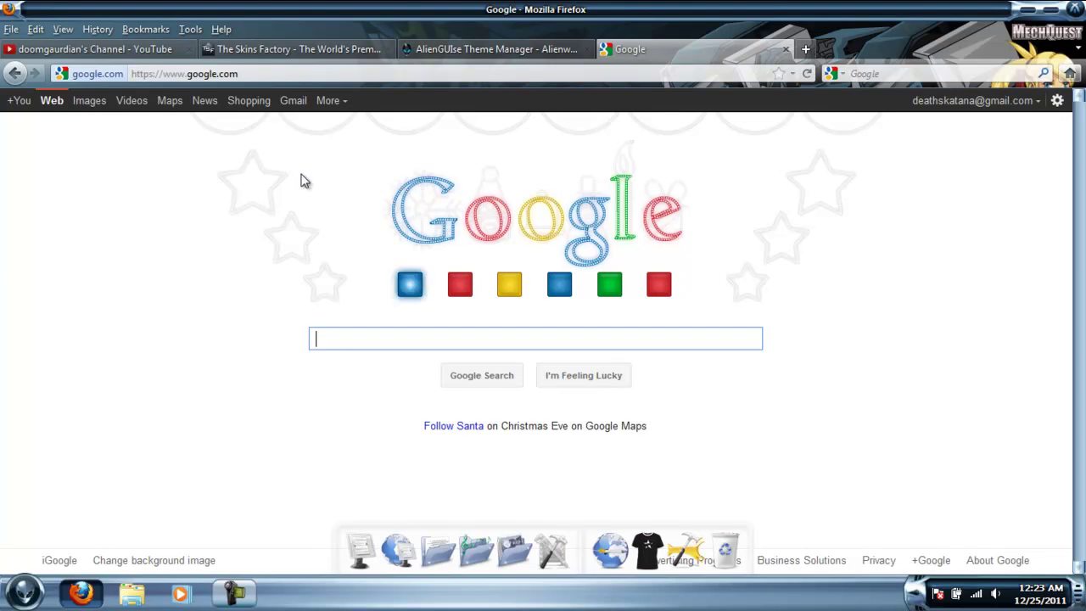
text(circledock)
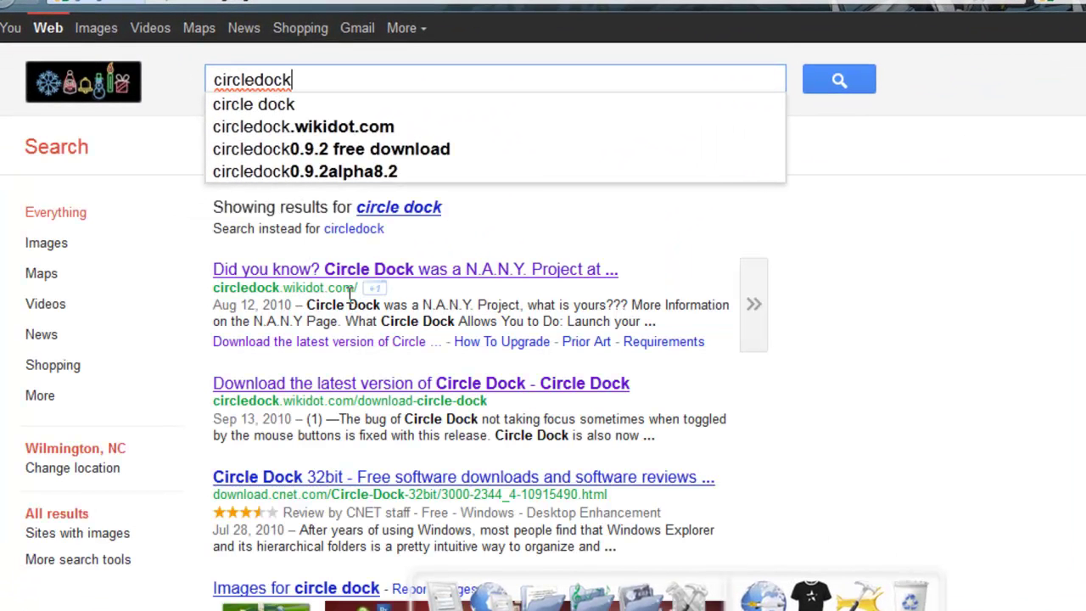
click(312, 272)
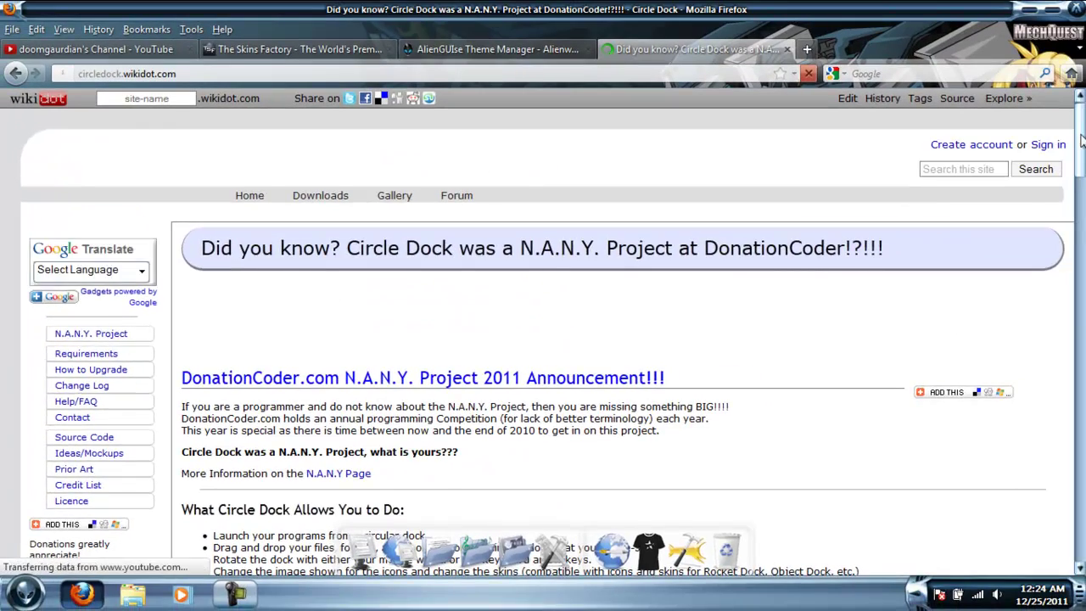
Go to the Circle Dock downloads page for Alpha Preview 8.2
mouse_move(1082, 140)
mouse_down()
mouse_move(1081, 236)
mouse_move(1068, 140)
mouse_up()
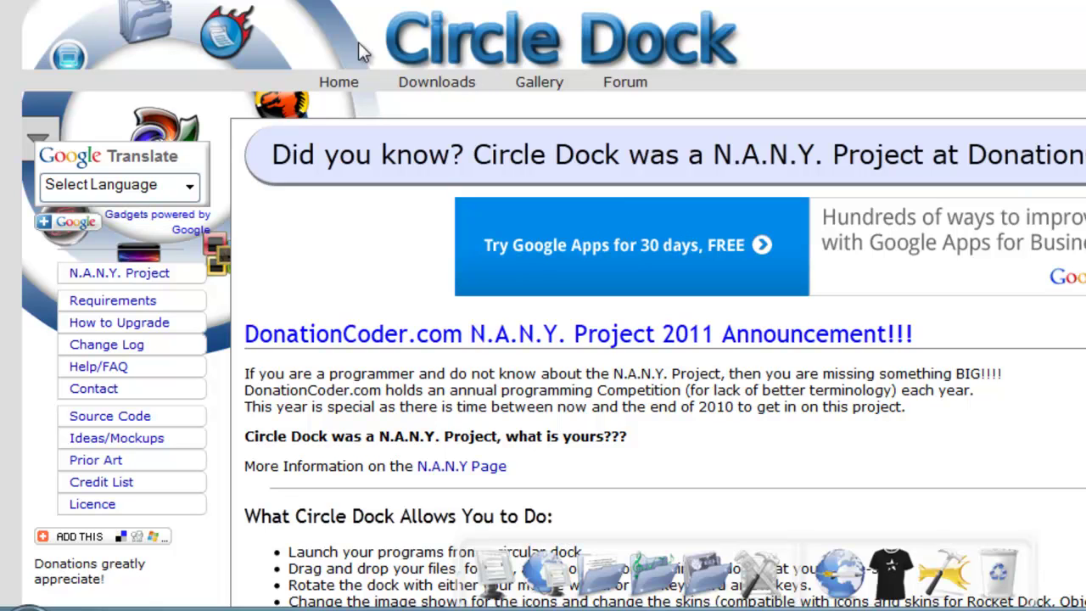
click(413, 81)
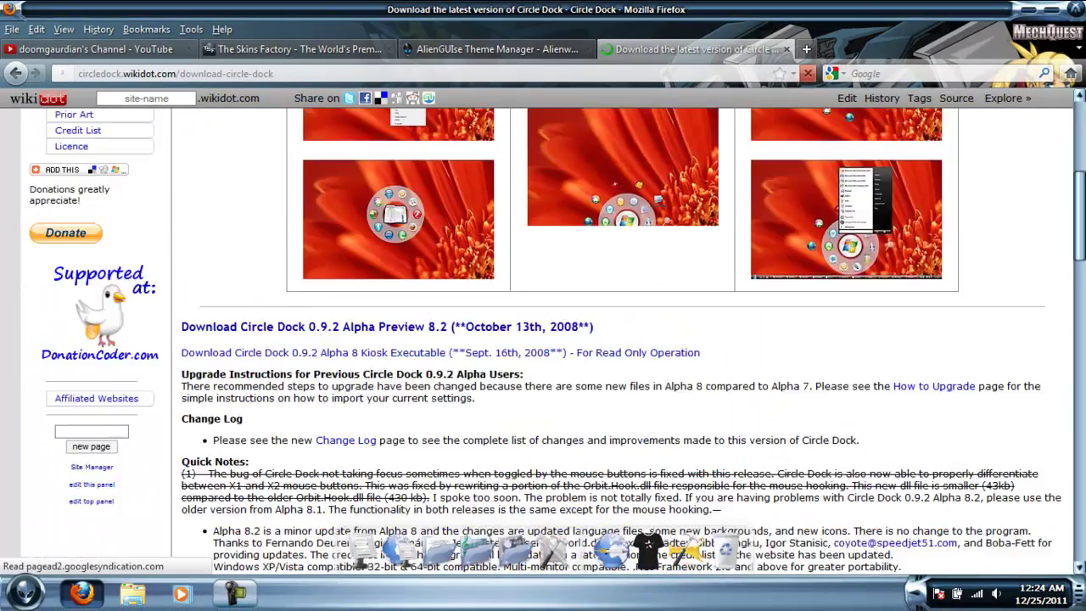
scroll(251, 374, down, 8)
scroll(251, 374, up, 9)
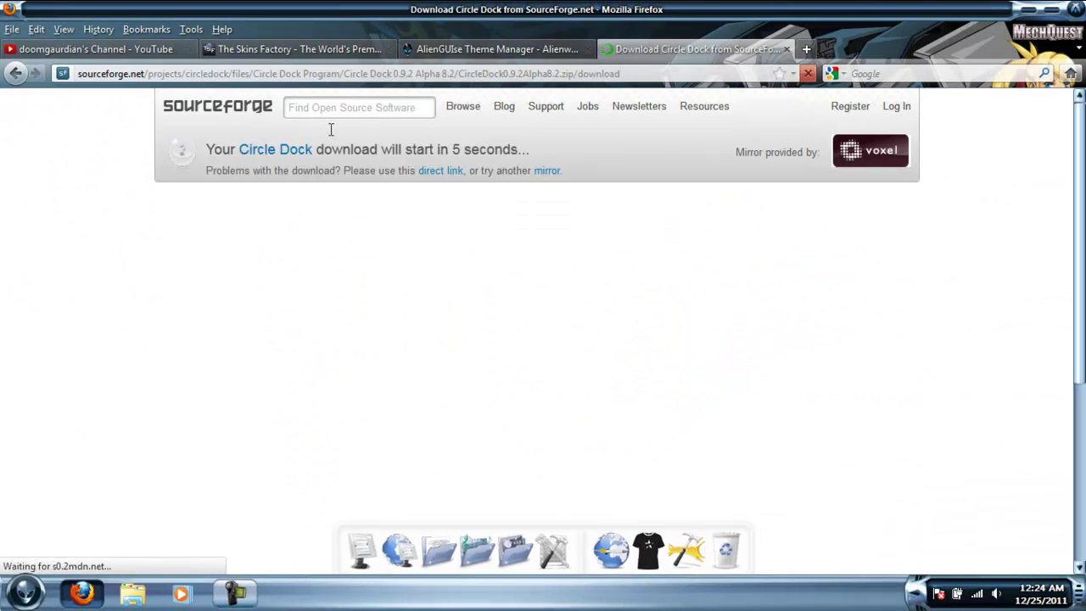
Load google.com in the address bar and minimise Firefox
click(647, 73)
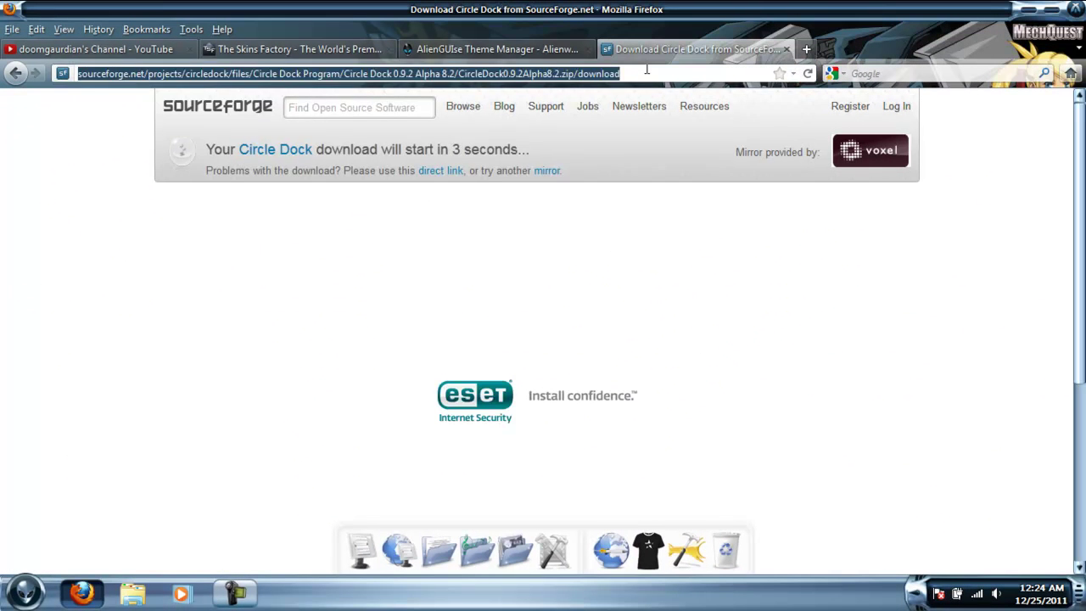
text(google.com)
key(Return)
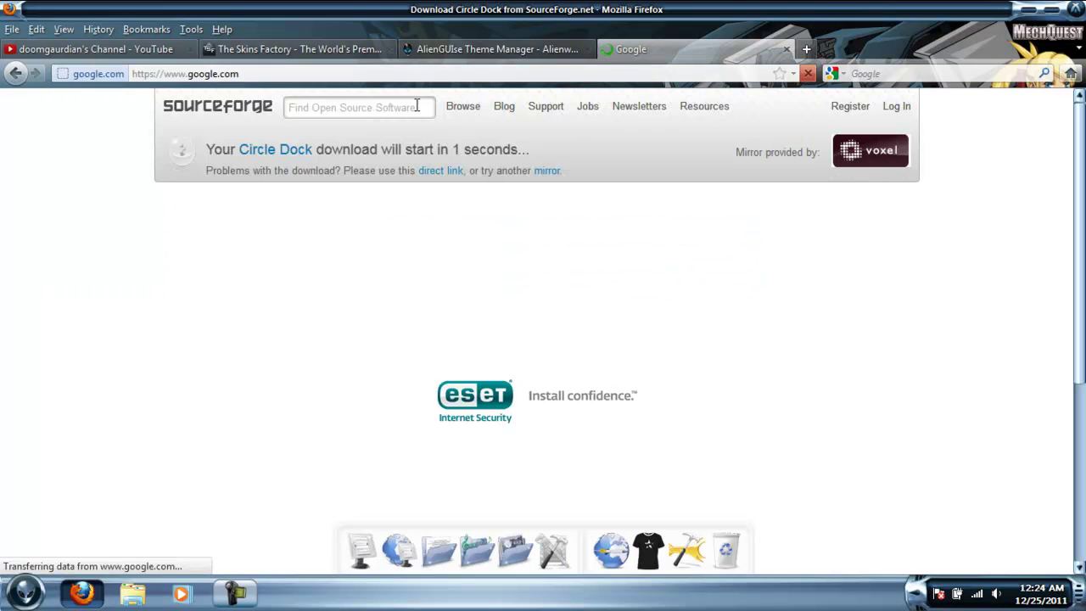
click(1035, 10)
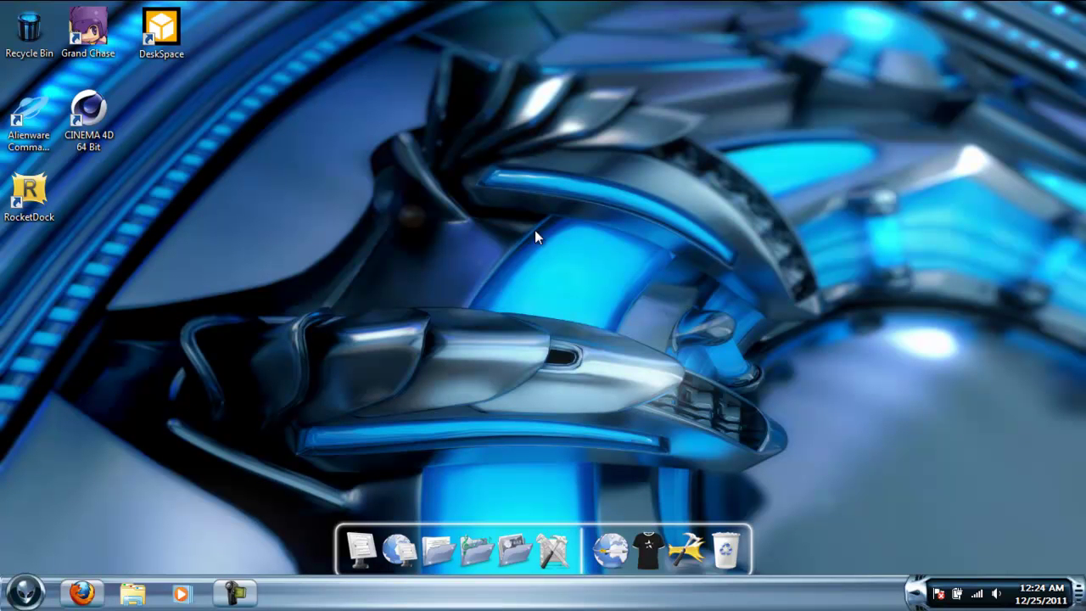
Show Circle Dock and drag the Grand Chase and CINEMA 4D desktop shortcuts onto it
middle_click(532, 201)
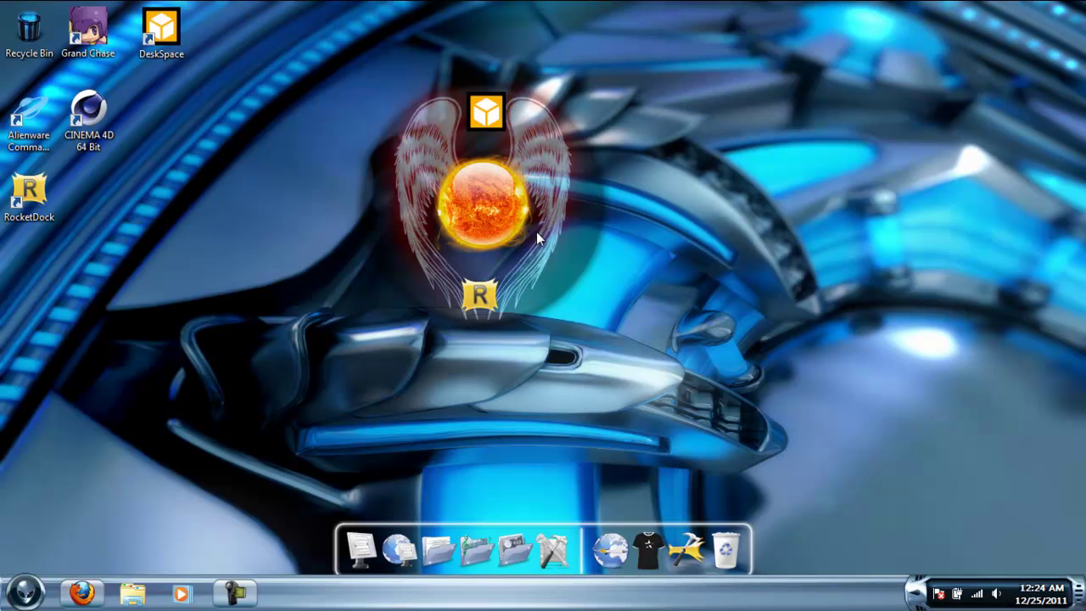
middle_click(533, 213)
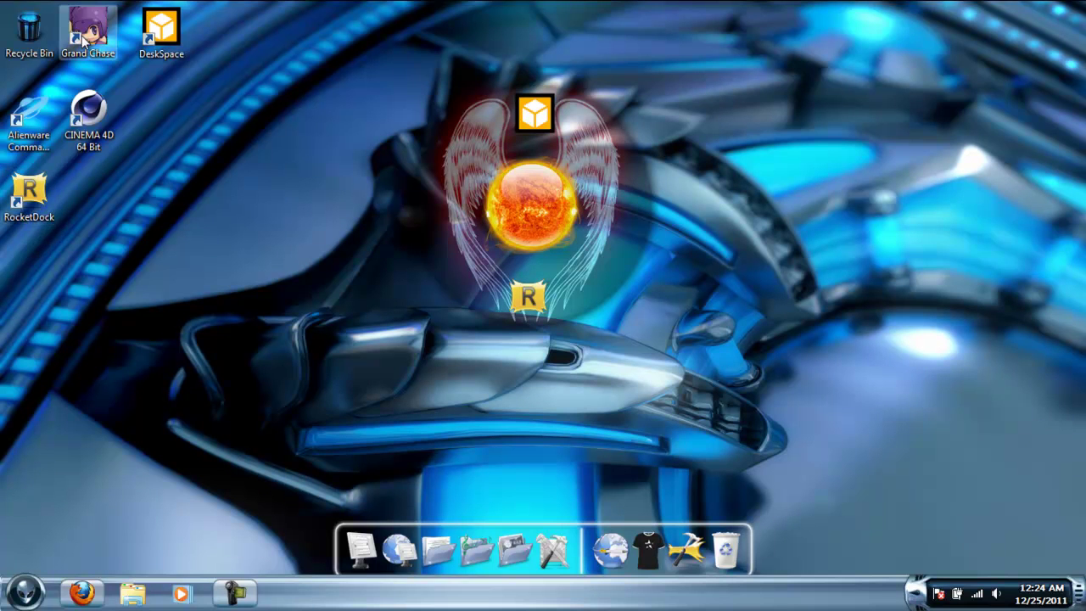
drag(82, 40, 452, 183)
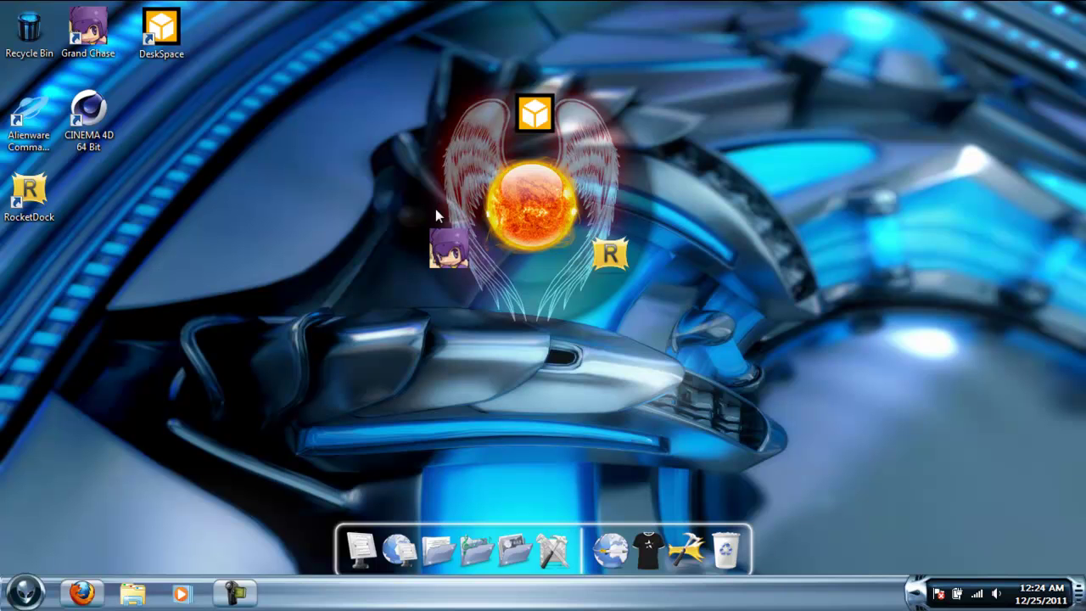
drag(90, 114, 492, 155)
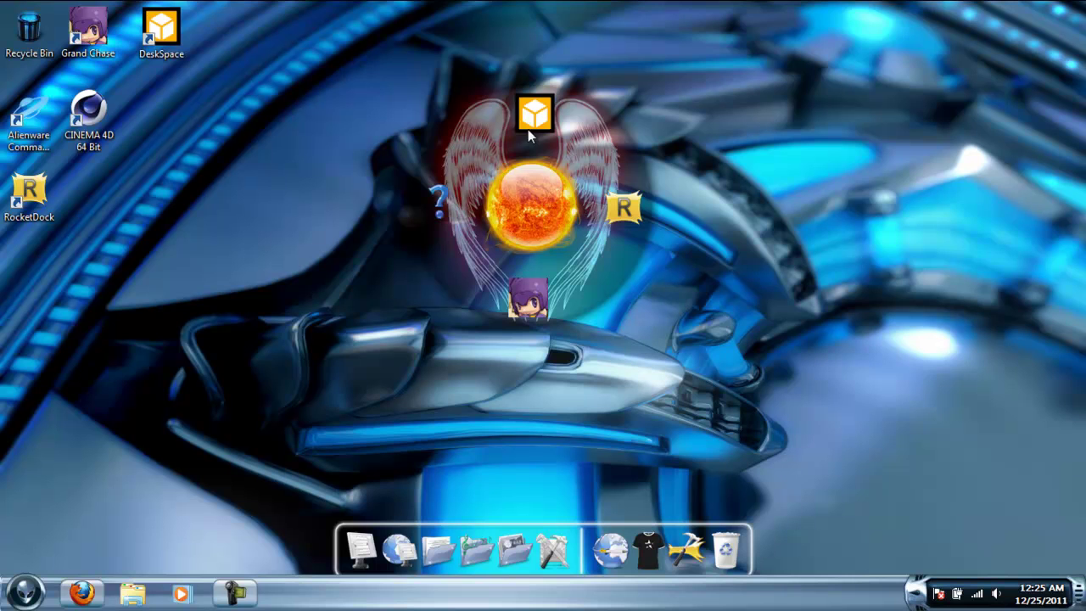
Open the Circle Dock configuration, collapse About and expand the Toggling settings
right_click(513, 224)
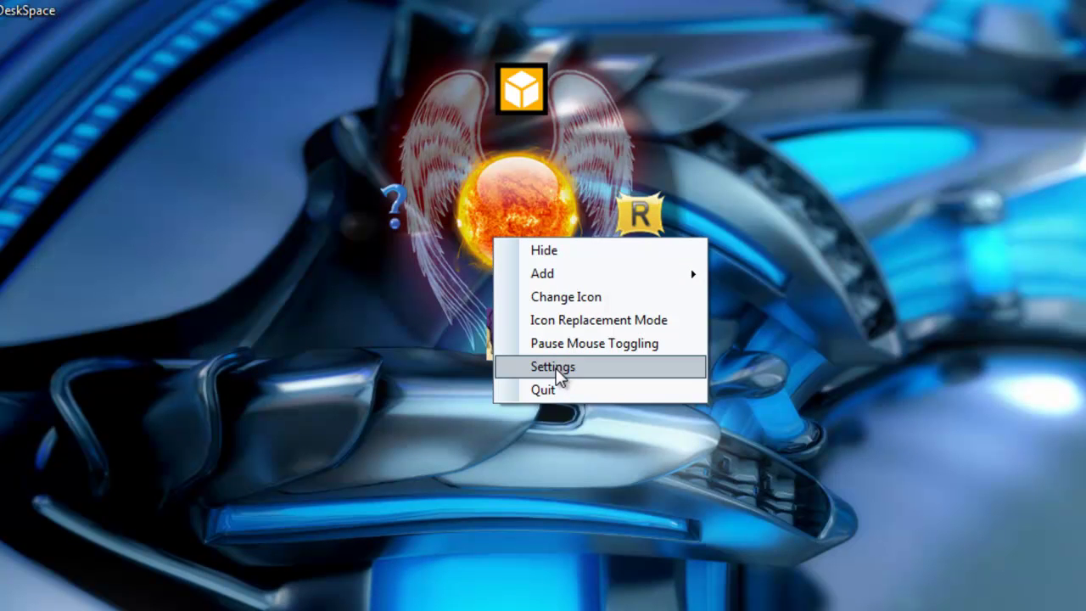
click(556, 367)
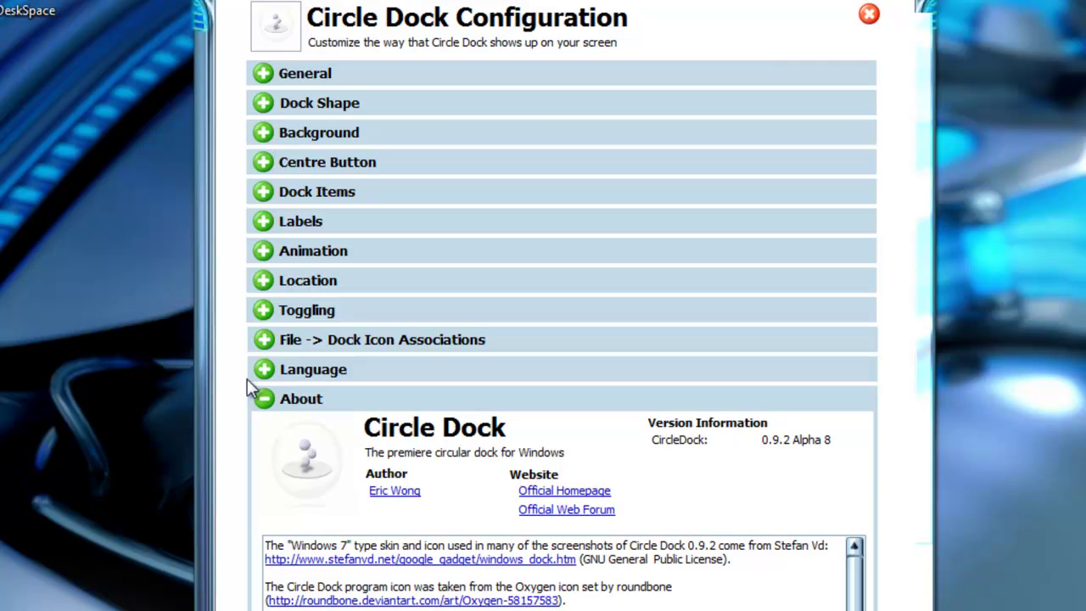
click(264, 403)
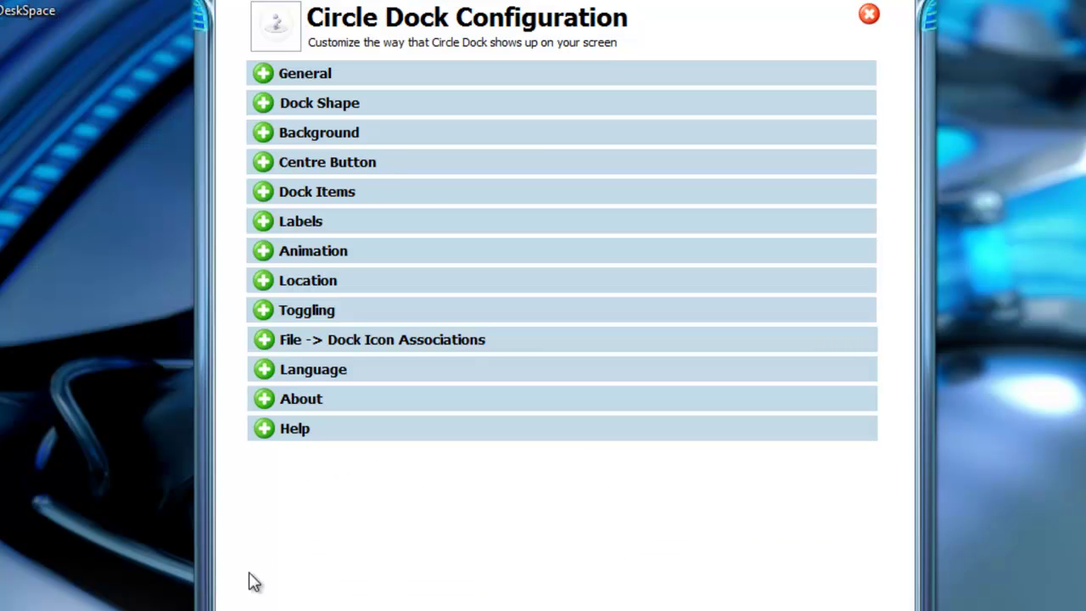
click(264, 311)
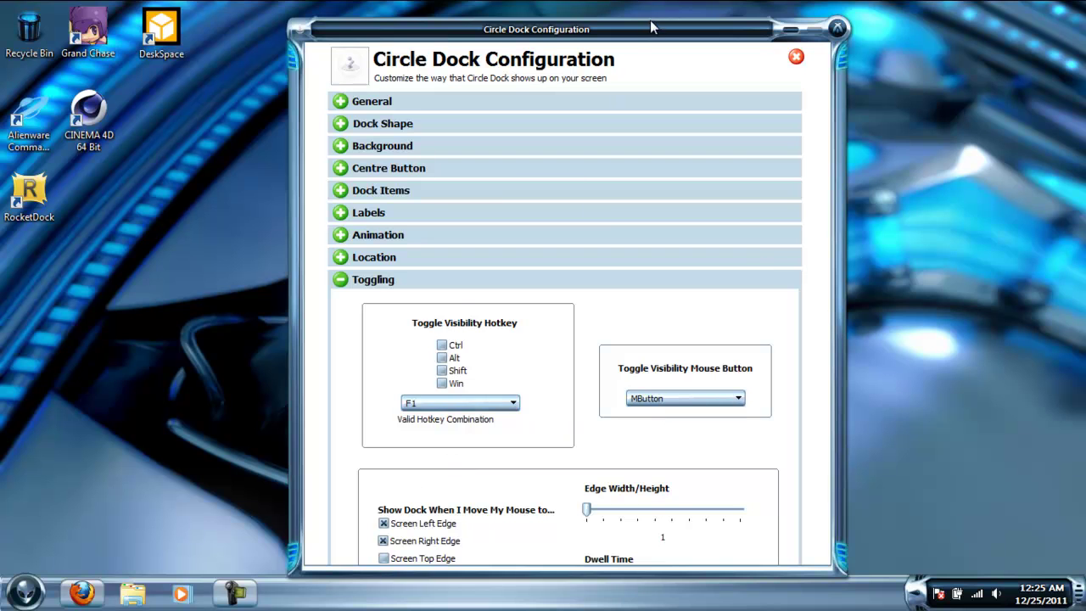
mouse_move(645, 30)
mouse_down()
mouse_move(644, 3)
mouse_move(646, 18)
mouse_up()
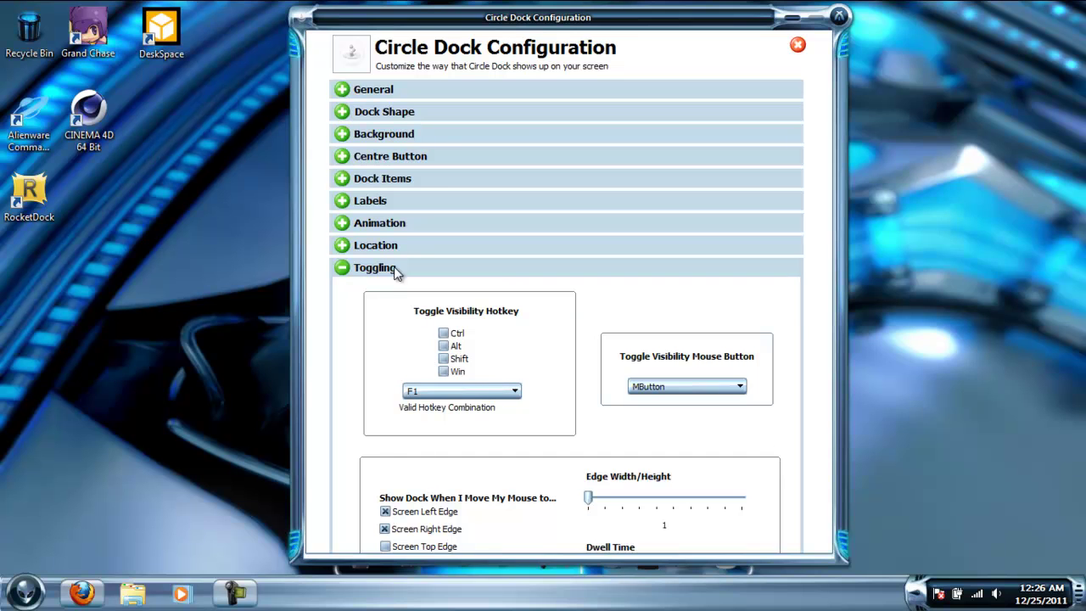
Expand and collapse the Animation, Centre Button, Background and General sections in turn
click(344, 269)
click(343, 224)
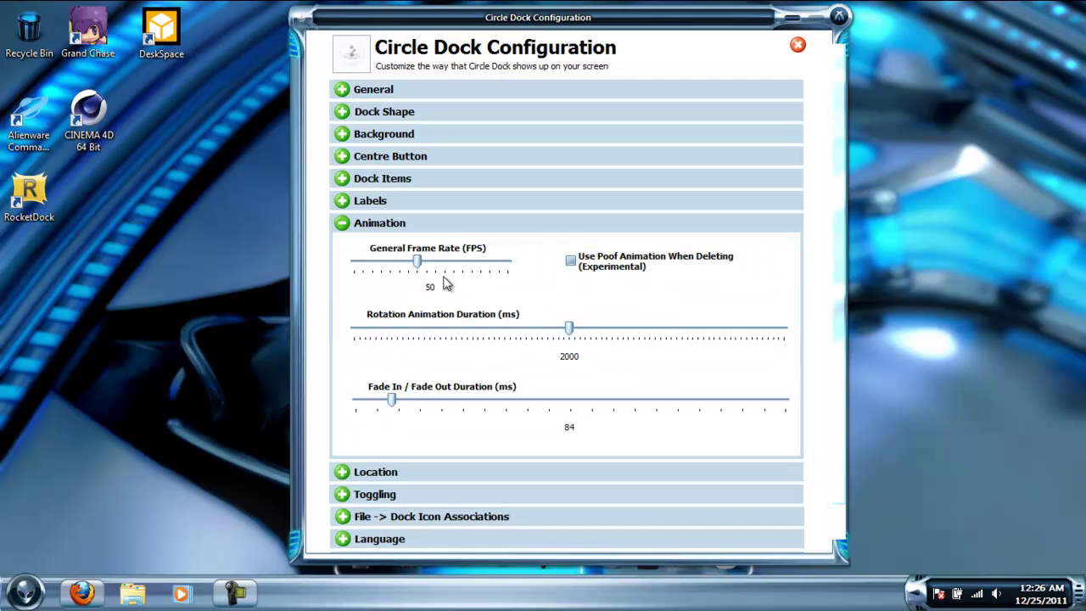
click(349, 228)
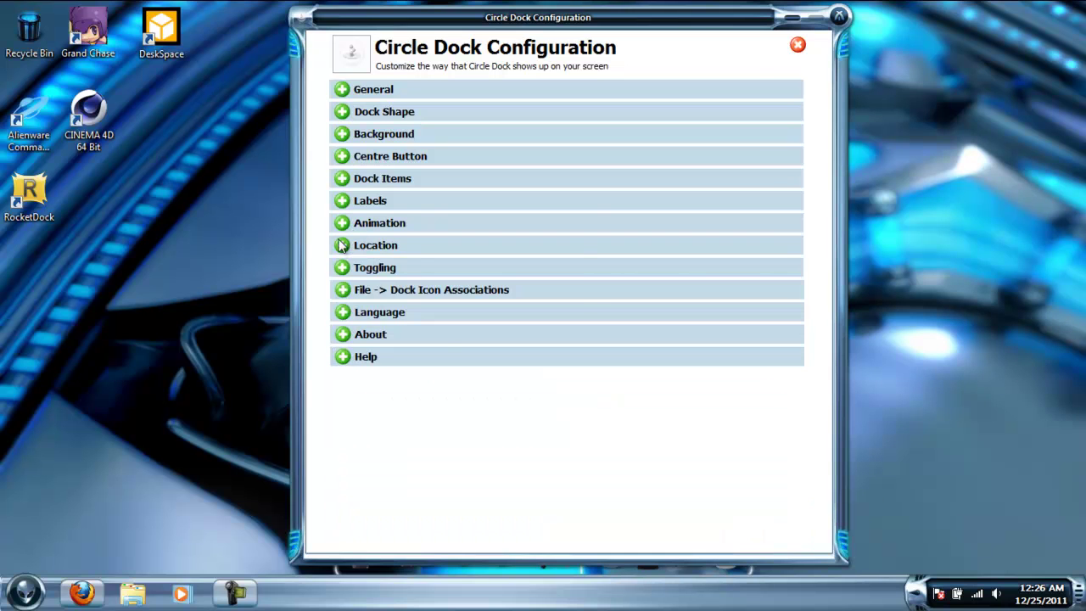
click(344, 157)
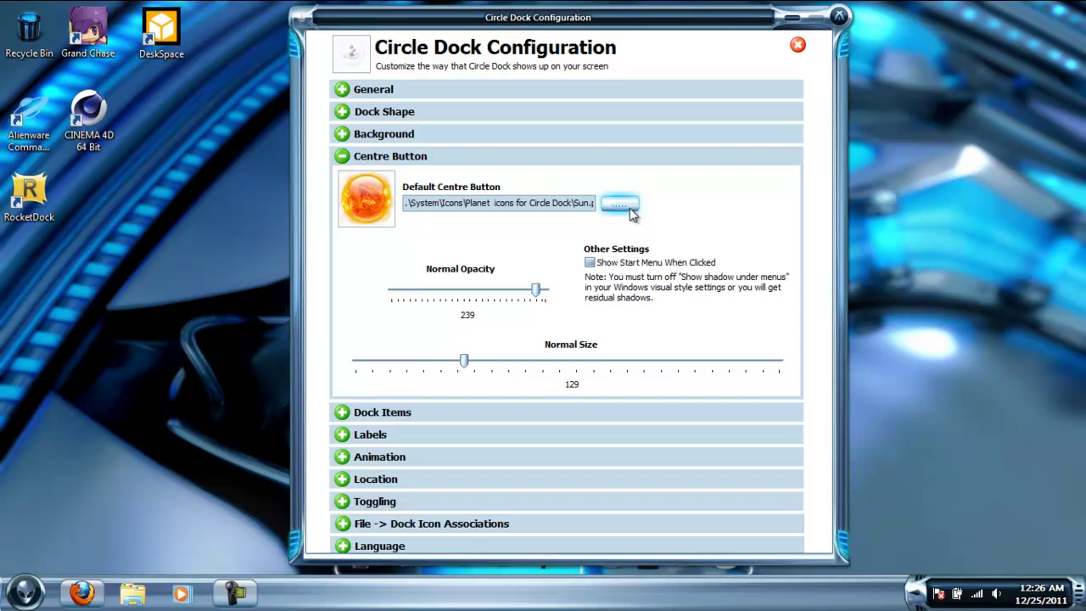
click(342, 158)
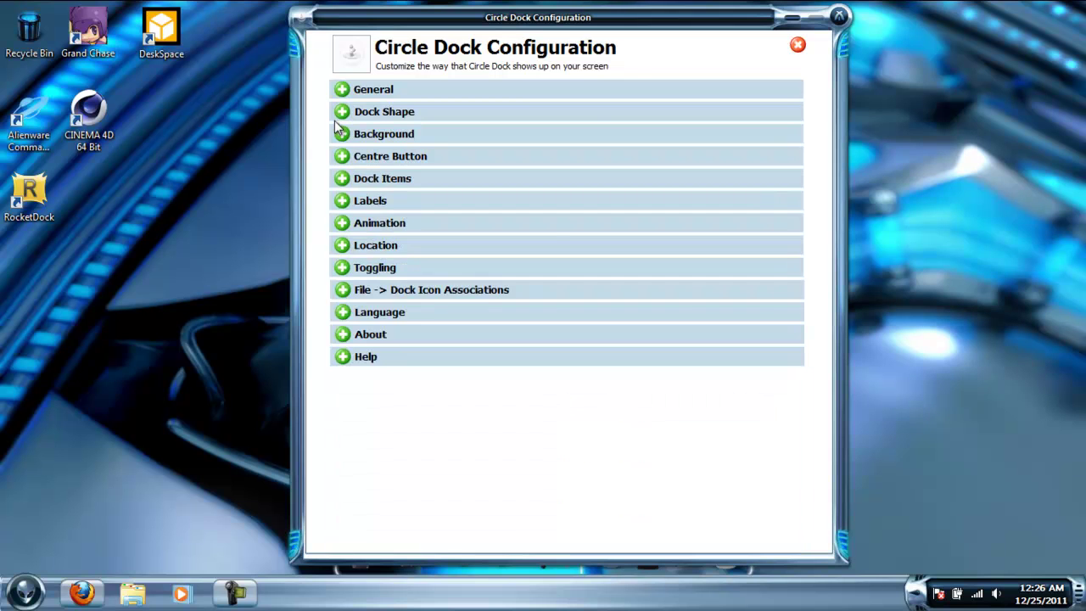
click(343, 133)
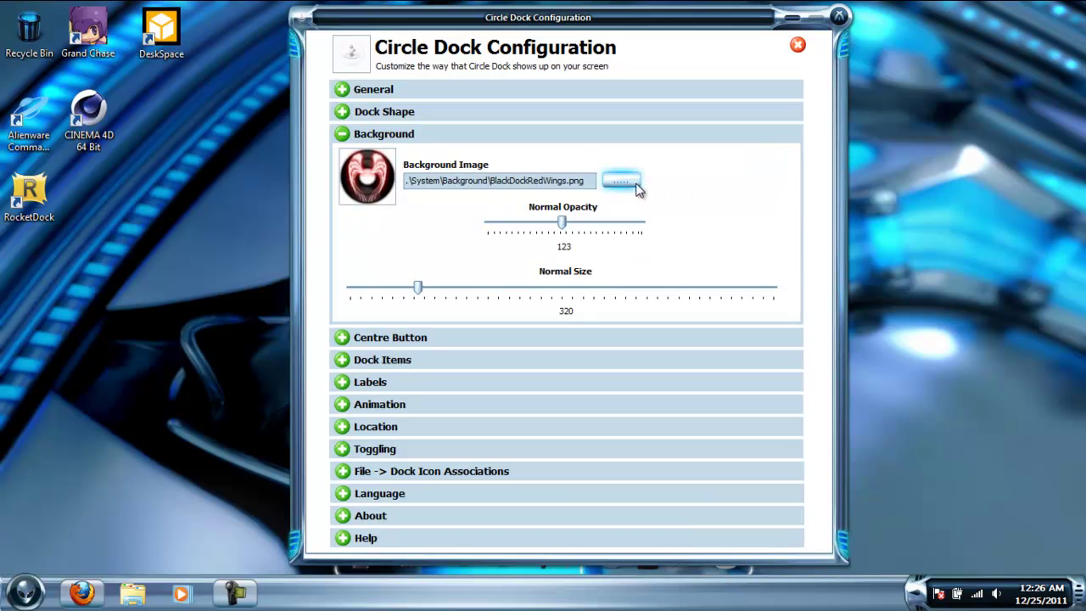
click(342, 134)
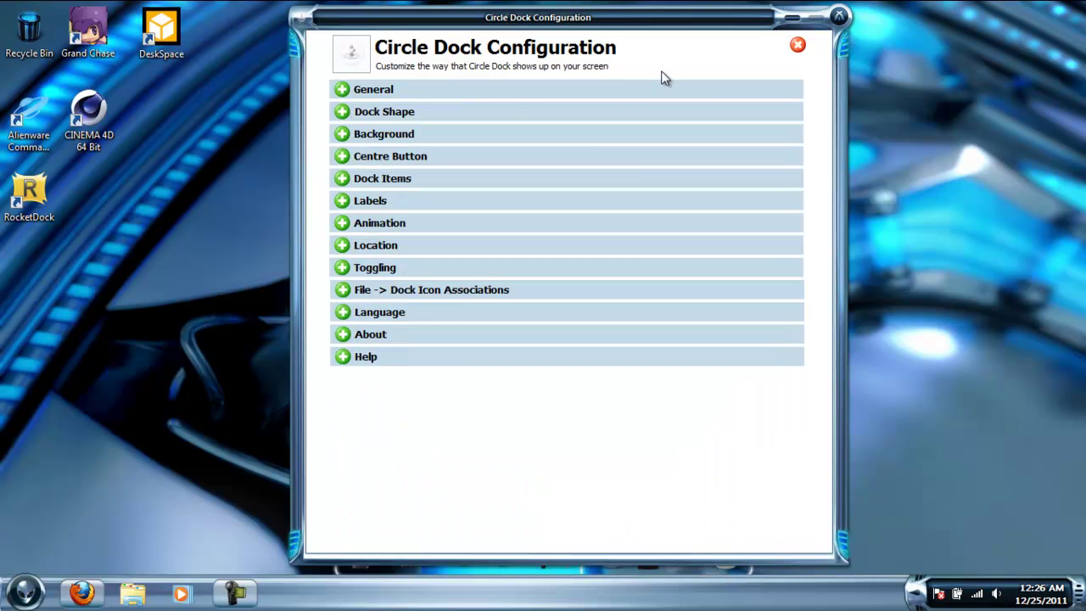
click(343, 90)
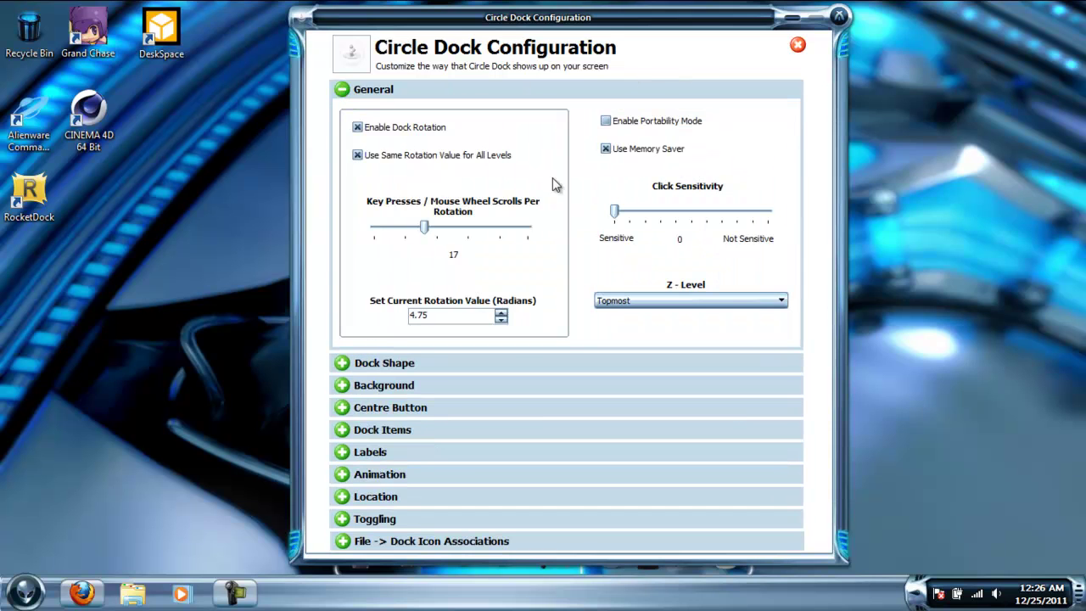
click(343, 90)
Preview the dock's BlackDockRedWings.png background beside the settings, then close the configuration
drag(418, 22, 807, 98)
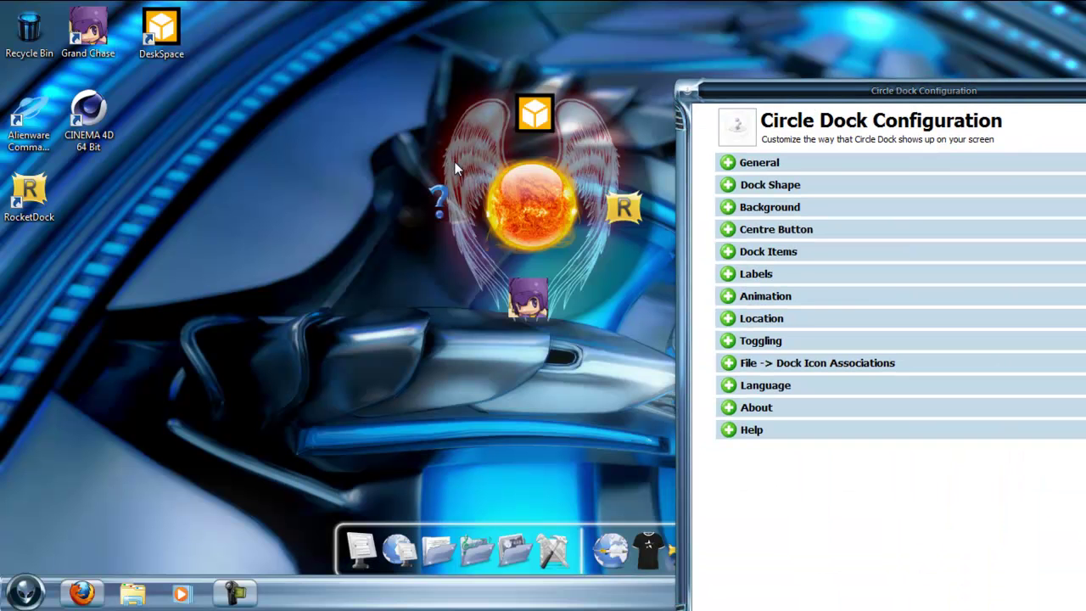
click(728, 209)
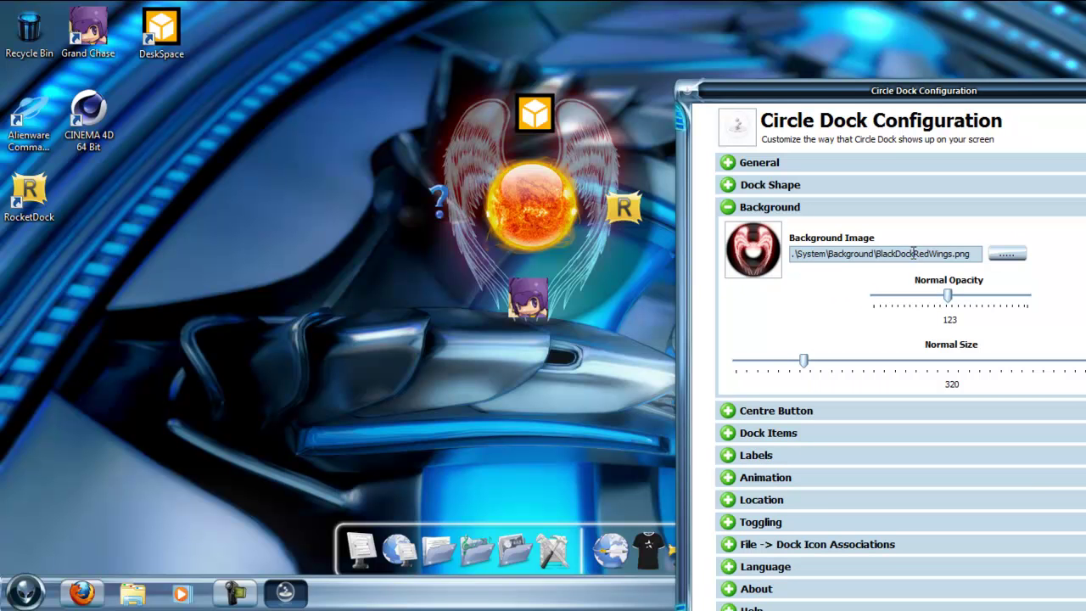
drag(844, 100, 579, 41)
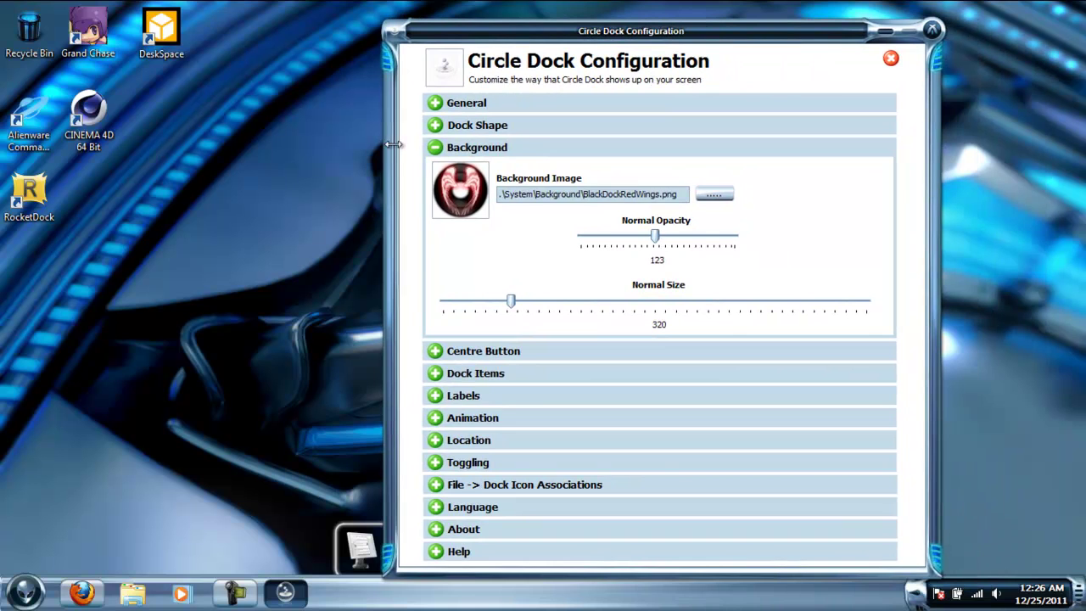
click(430, 152)
click(932, 30)
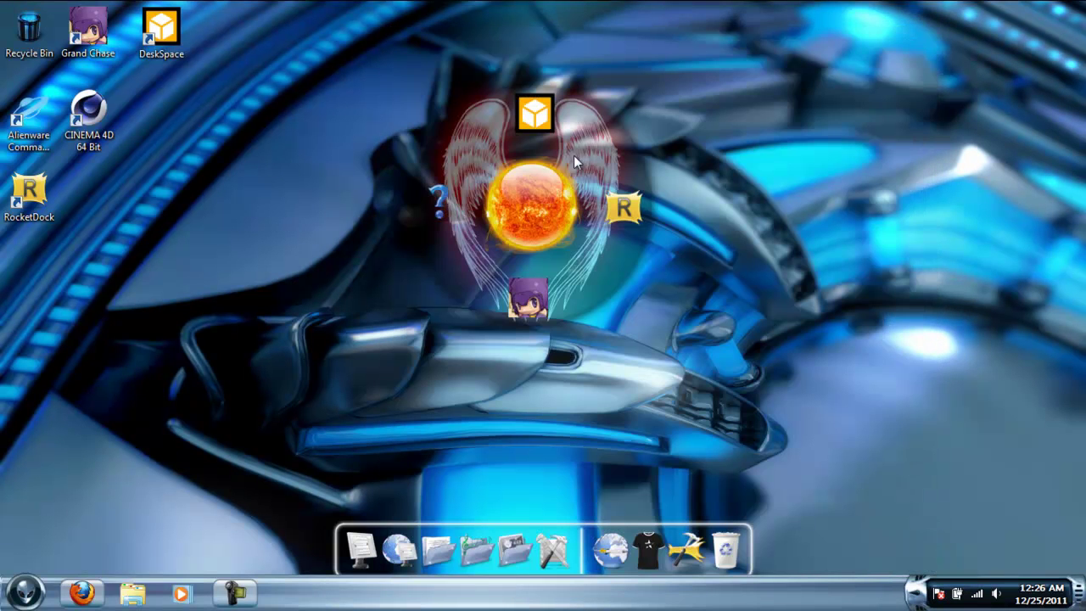
Hide the Circle Dock and return to the plain desktop
click(401, 197)
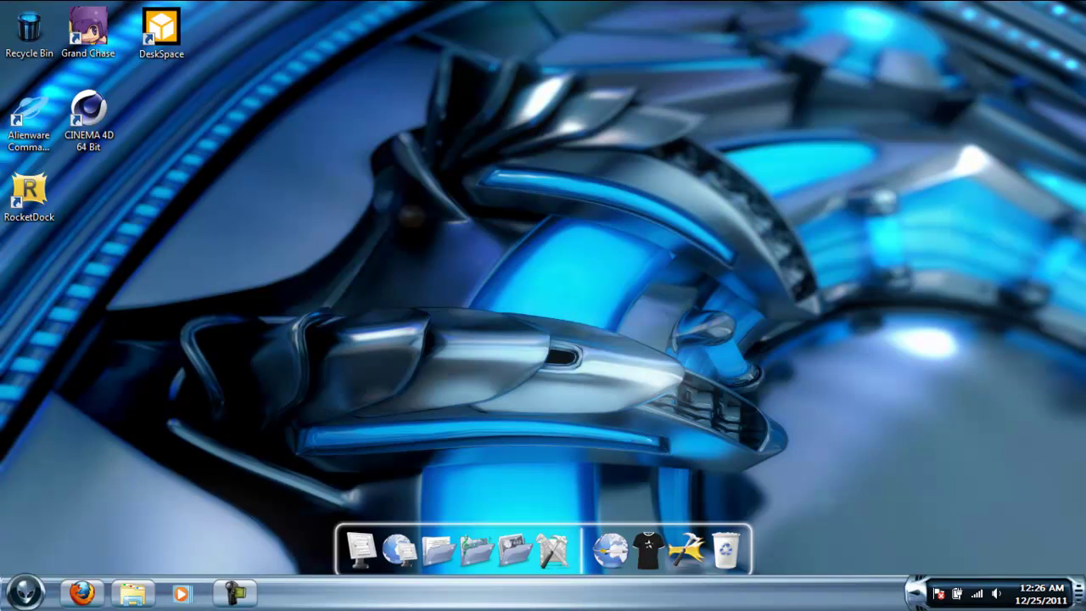
mouse_move(234, 593)
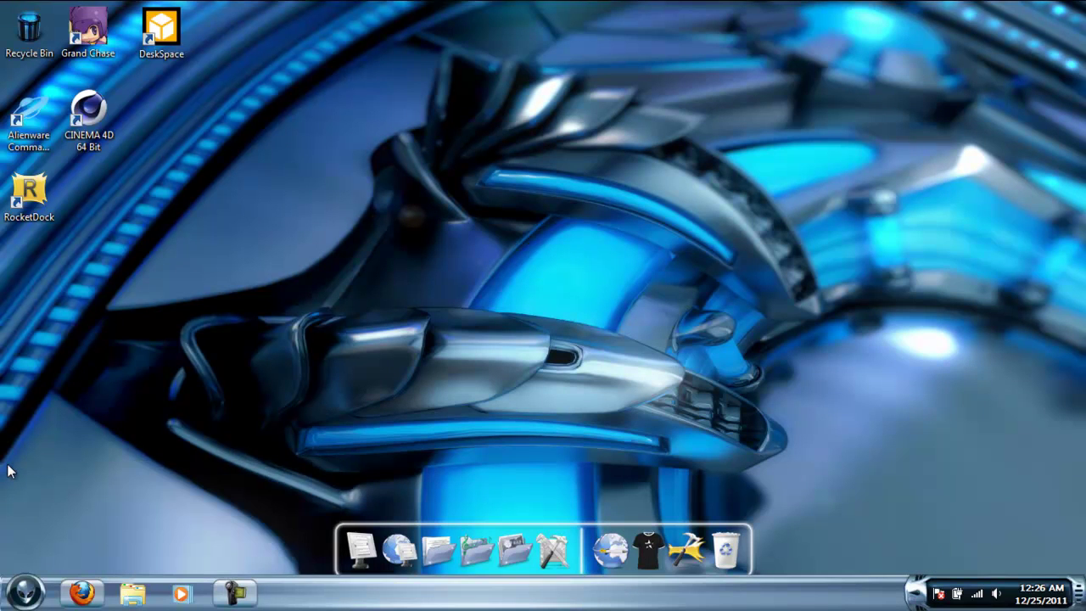
click(81, 592)
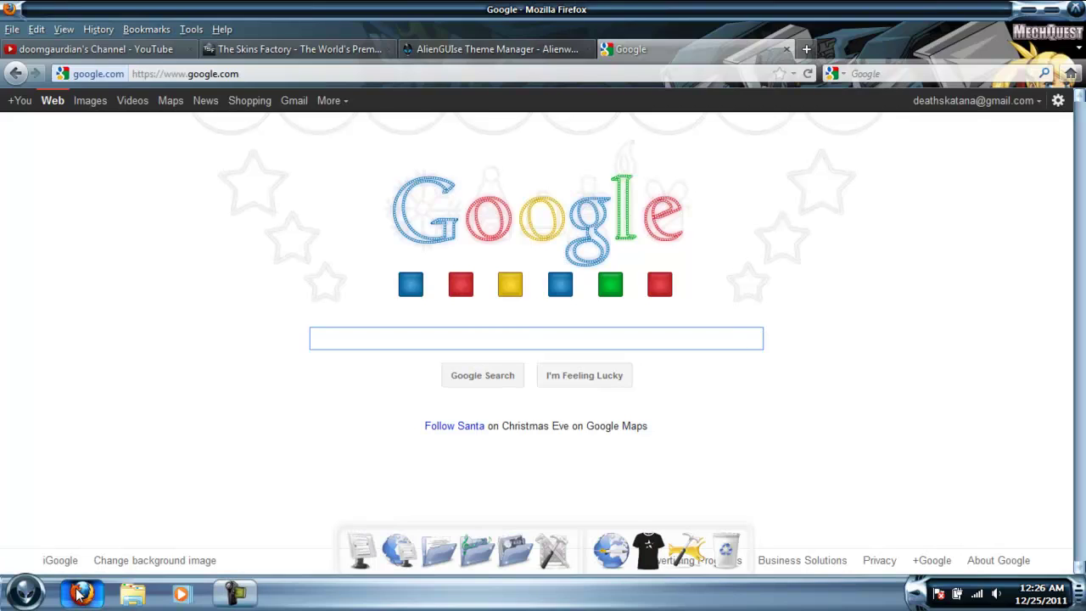
click(81, 592)
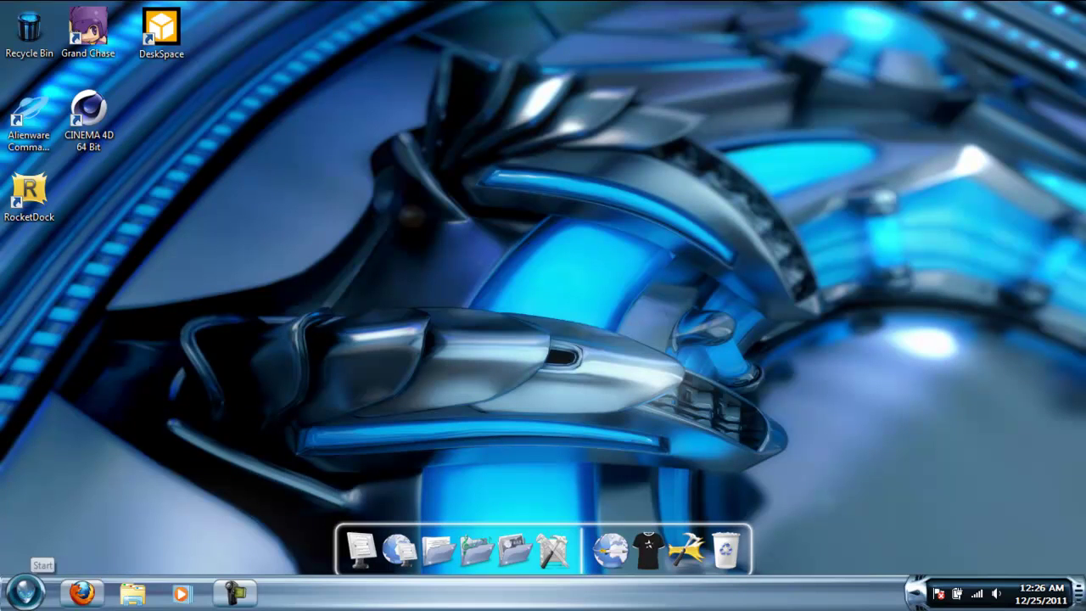
click(27, 596)
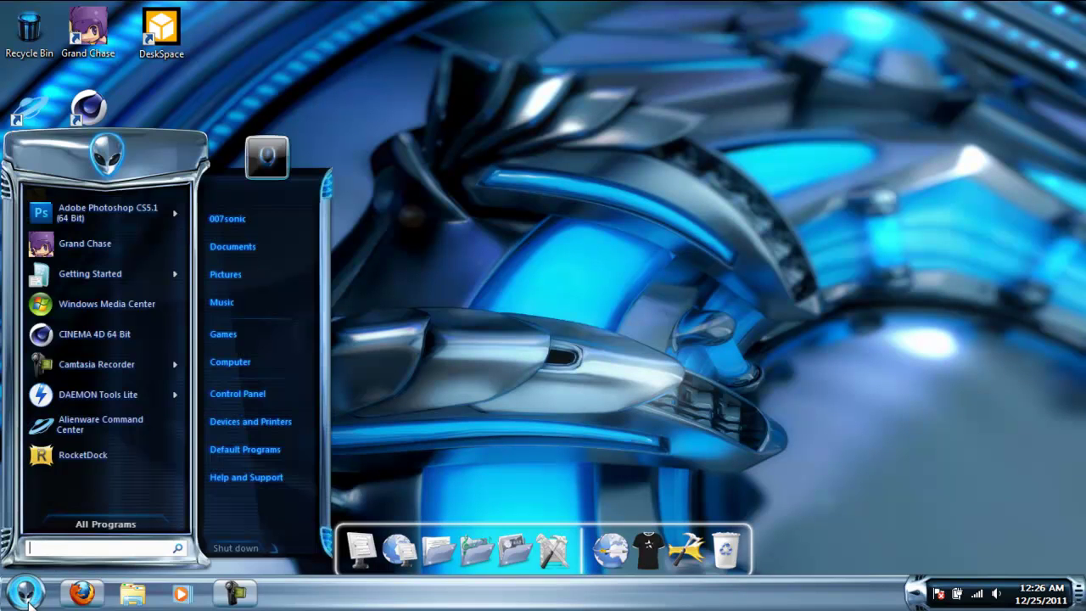
click(26, 595)
Restore Firefox and search Google for 'stardock mycolors'
click(81, 593)
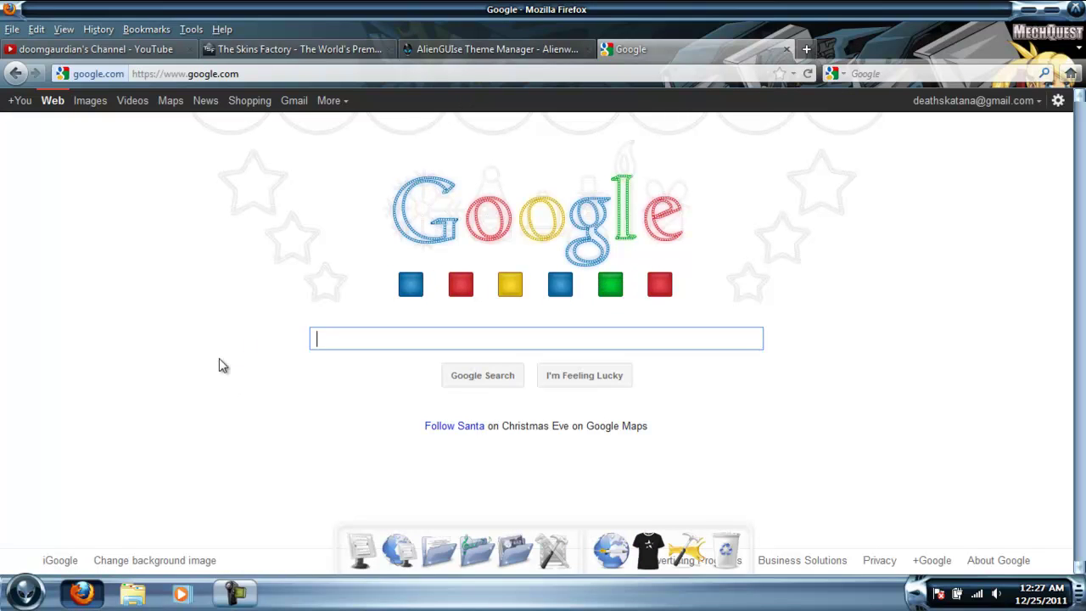
text(stardock)
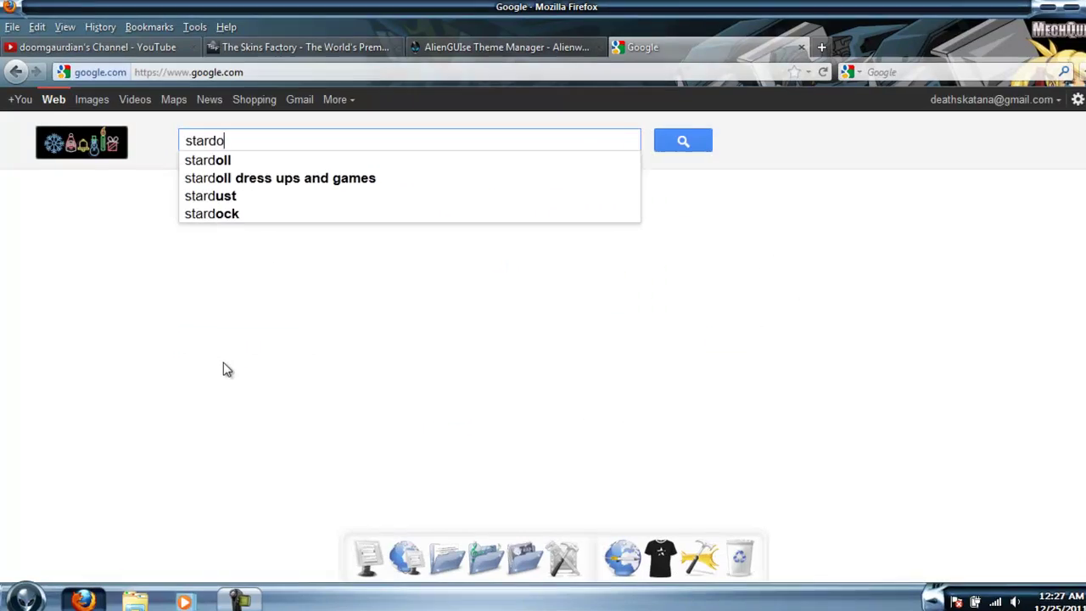
text( mycolors)
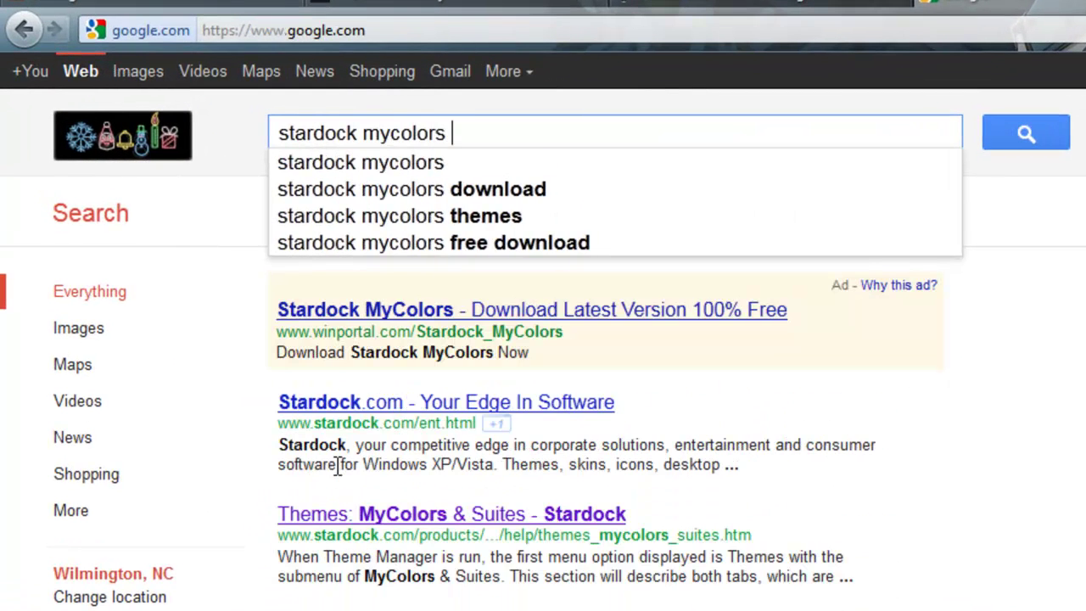
key(BackSpace)
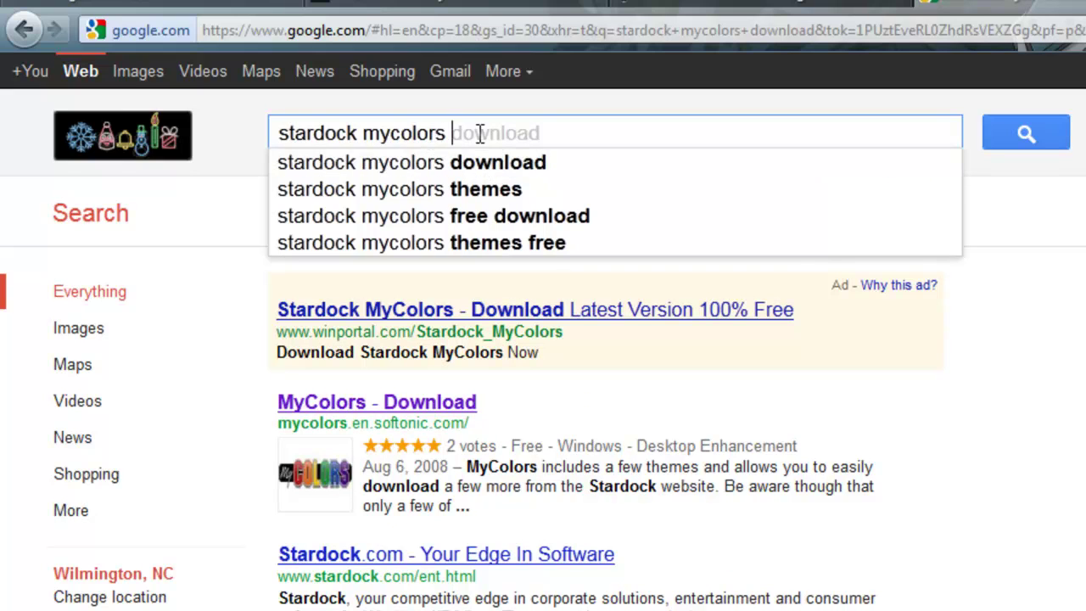
Open the Softonic MyColors result and start its free download
click(316, 493)
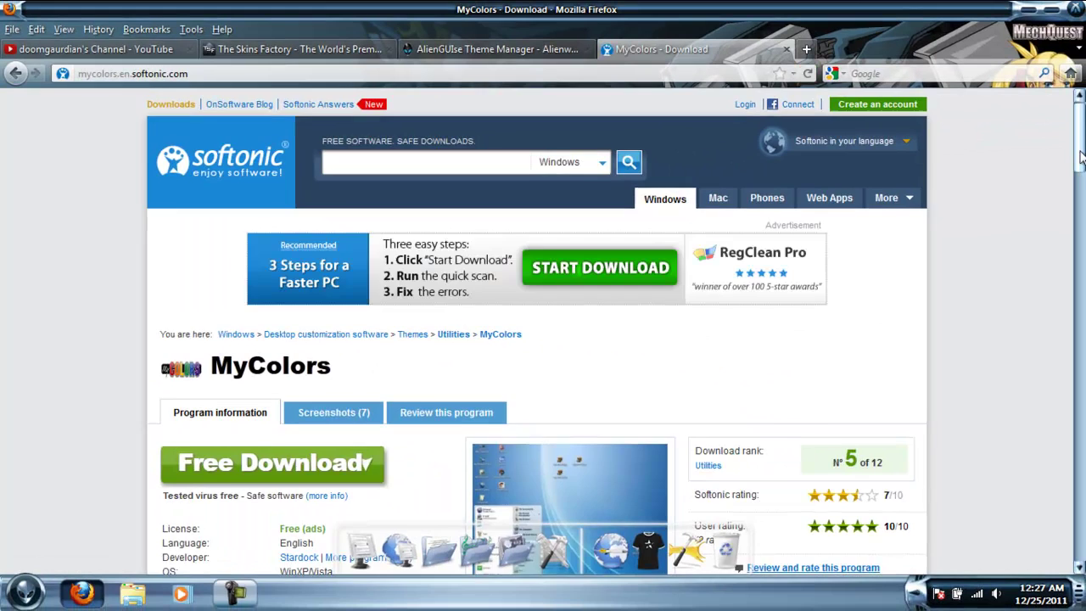
drag(1081, 148, 1081, 180)
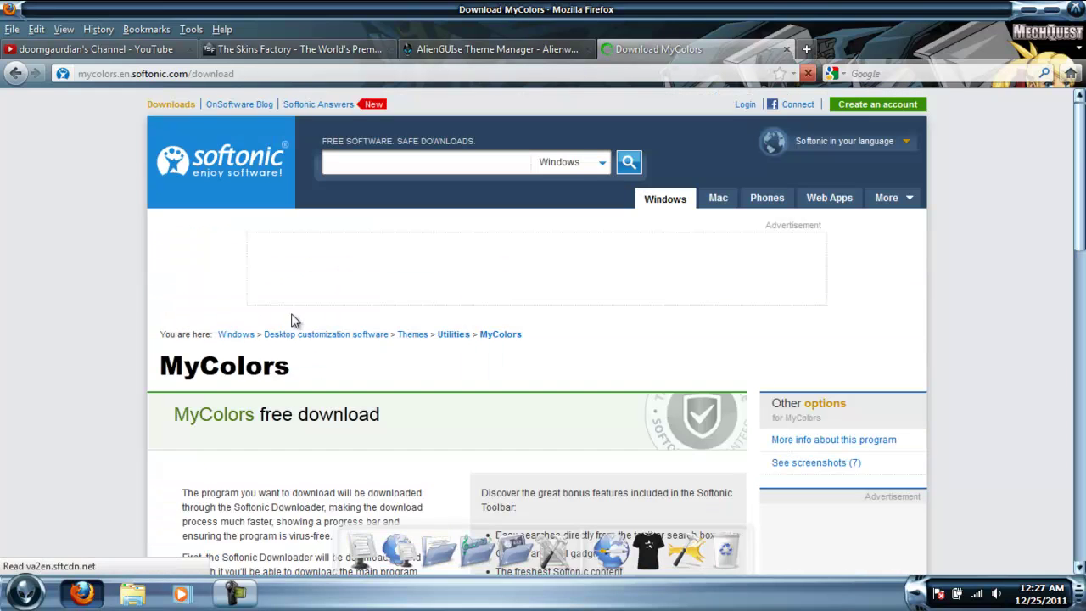
click(274, 490)
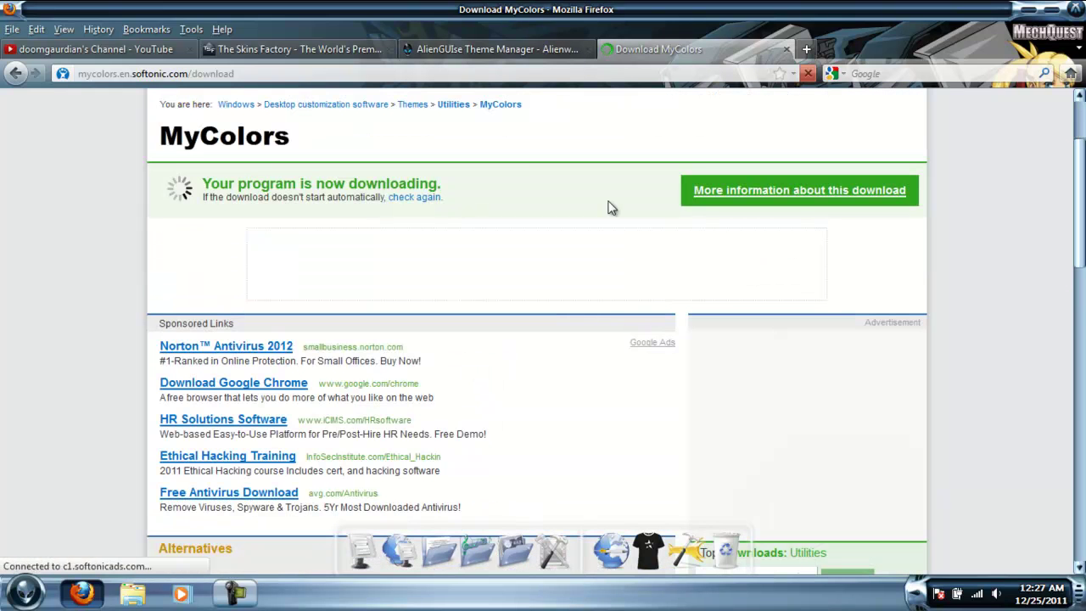
Cancel the SoftonicDownloader_for_mycolors.exe save dialog and go to google.com
click(469, 73)
key(BackSpace)
text(googol)
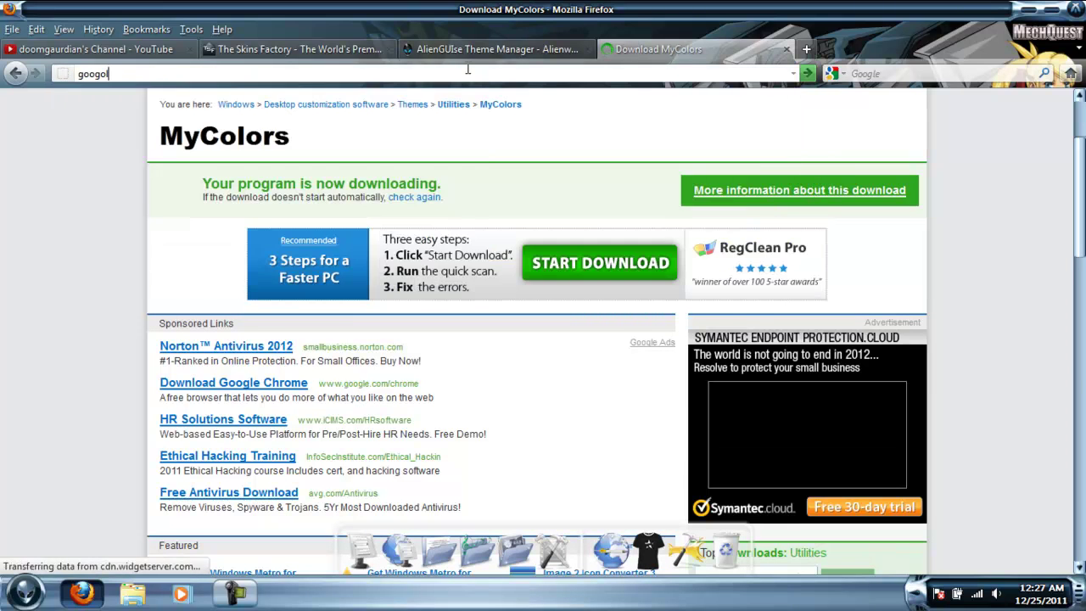
key(BackSpace)
key(BackSpace)
text(l)
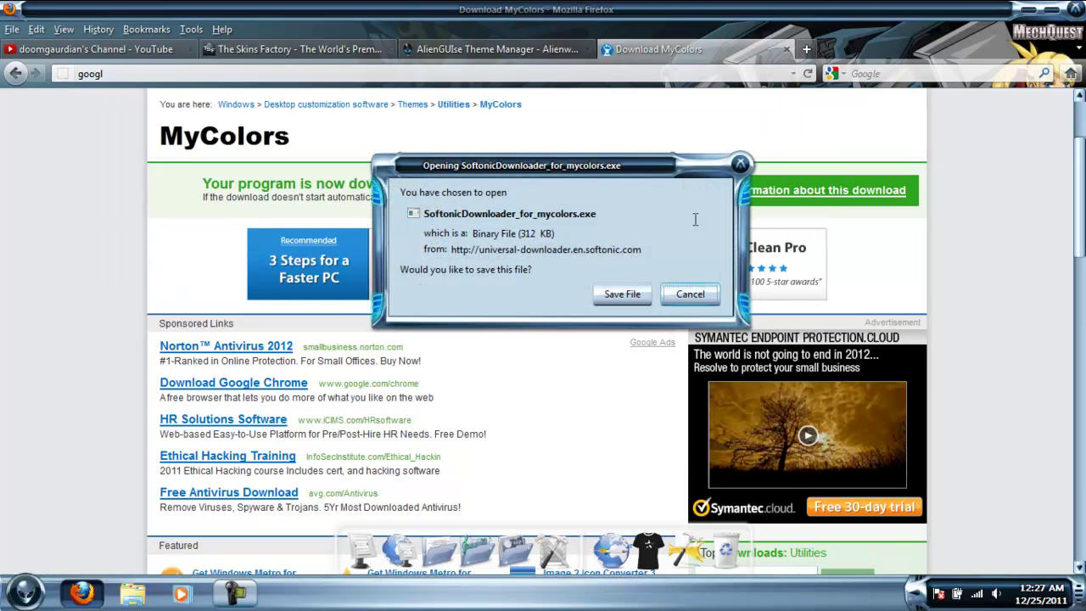
click(690, 294)
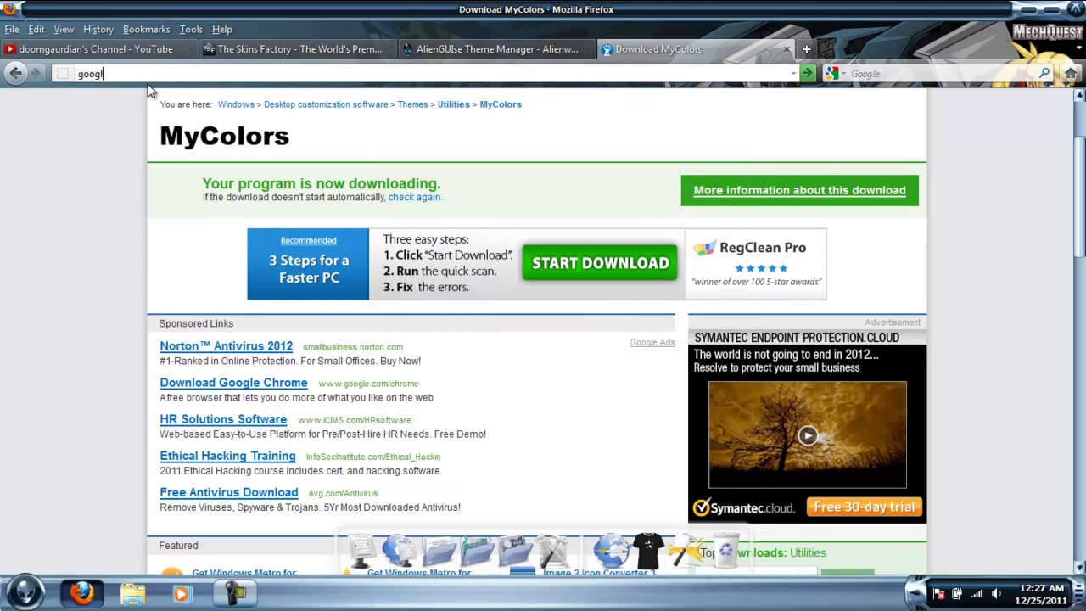
text(e.com)
key(Return)
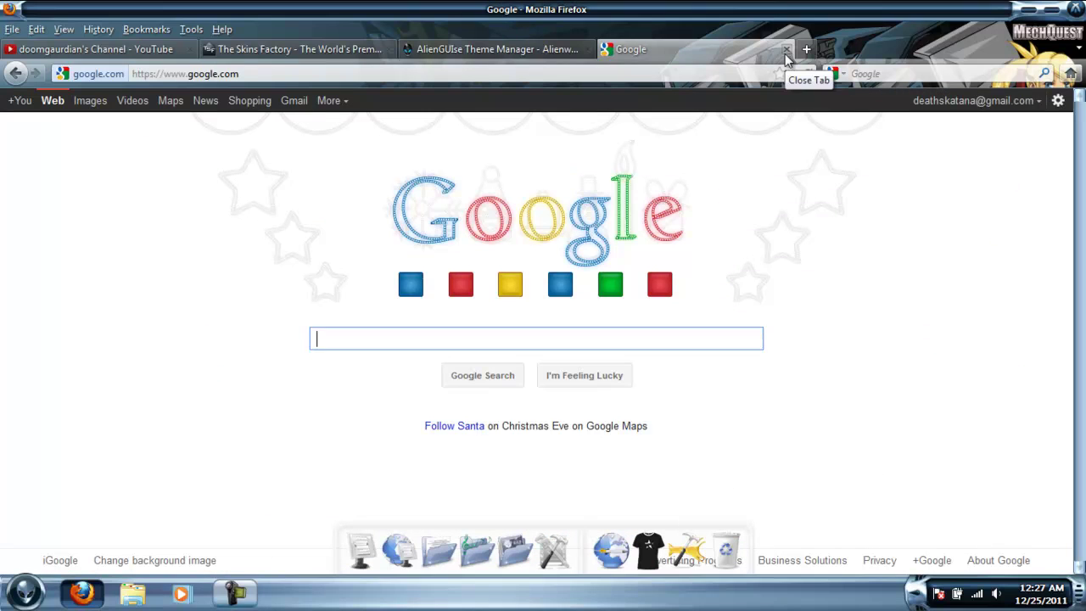
Switch to the AlienGUIse Theme Manager tab and copy its page address
click(456, 51)
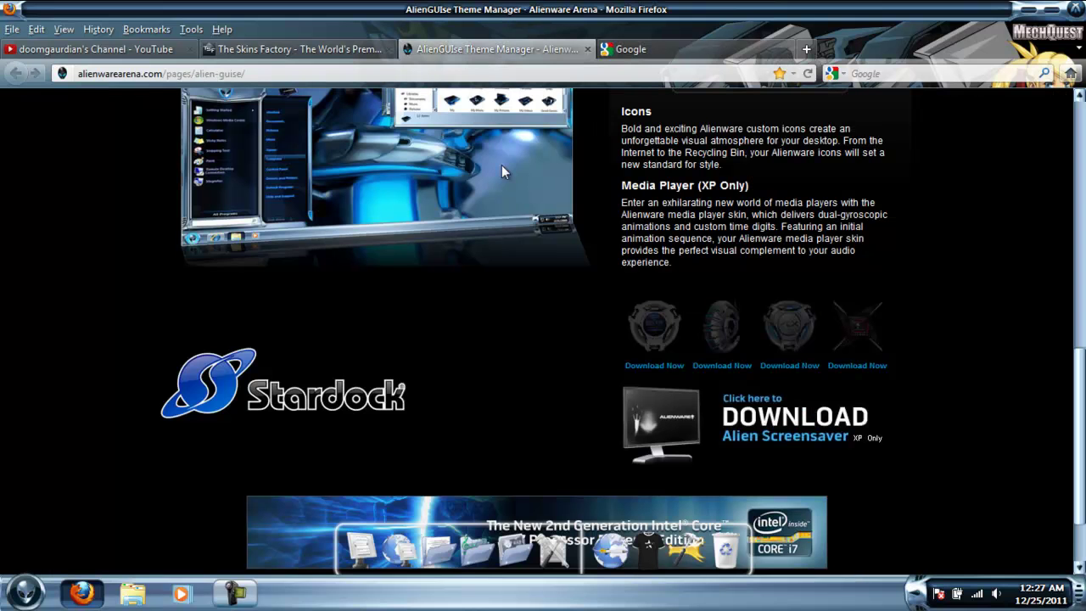
scroll(880, 100, up, 10)
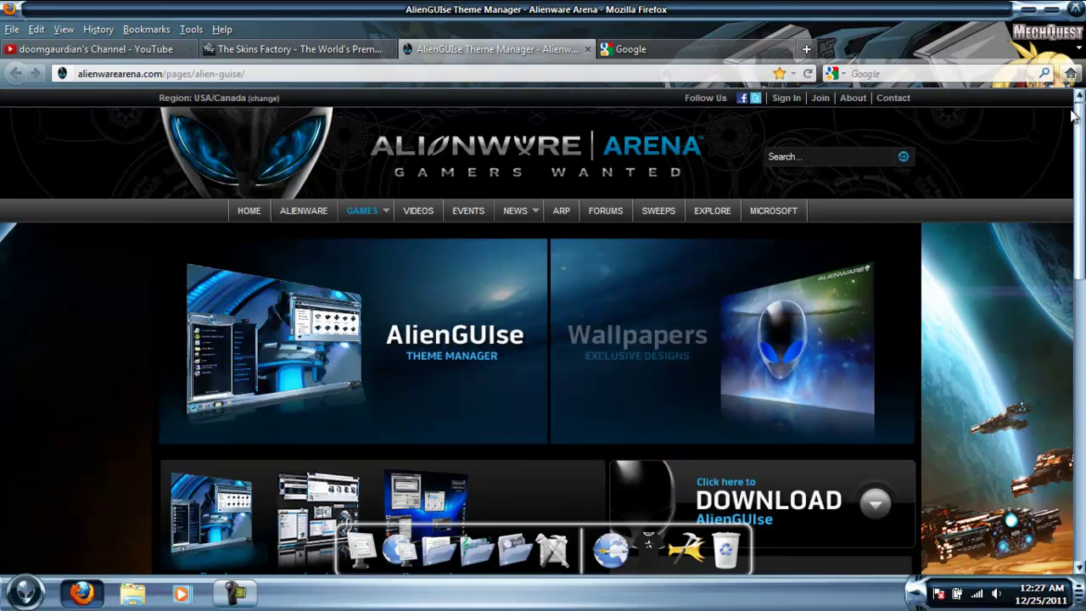
click(206, 74)
right_click(231, 74)
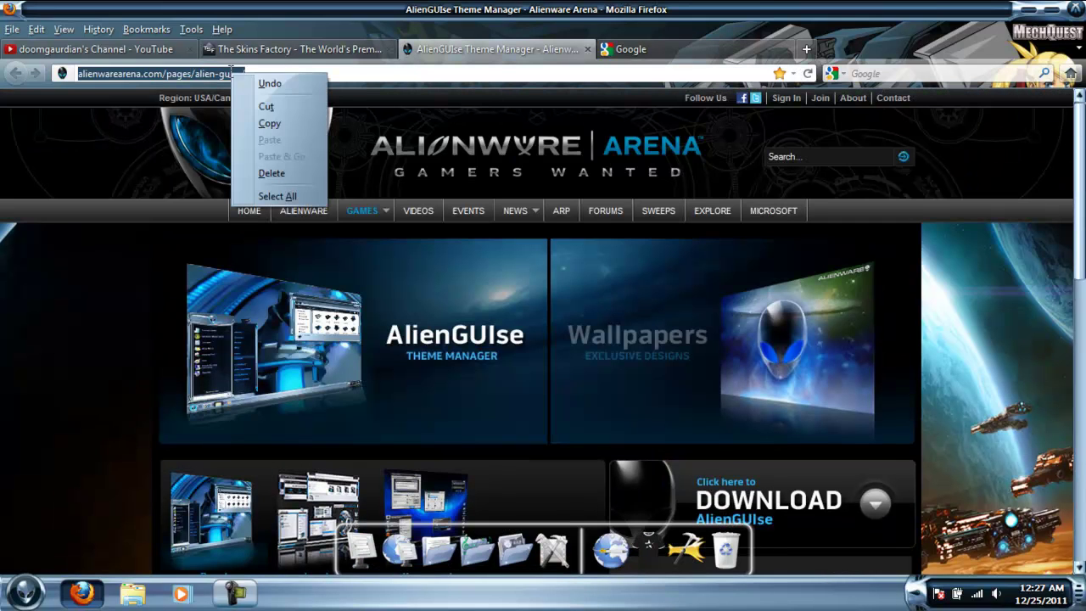
click(383, 82)
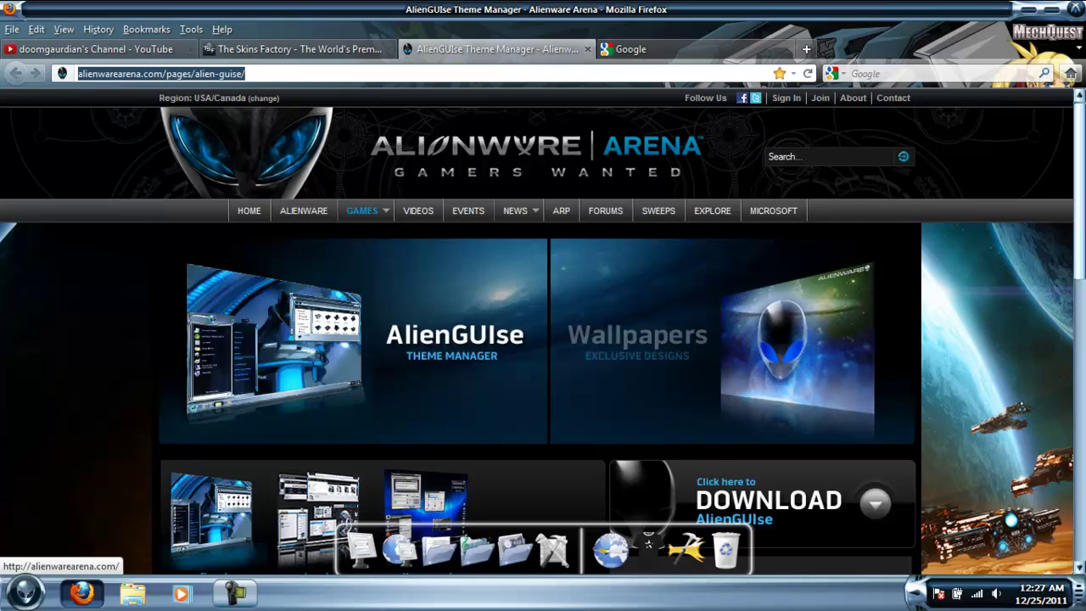
Start the AlienGUIse download, then cancel the aw_guise.zip prompt
drag(1080, 215, 1080, 334)
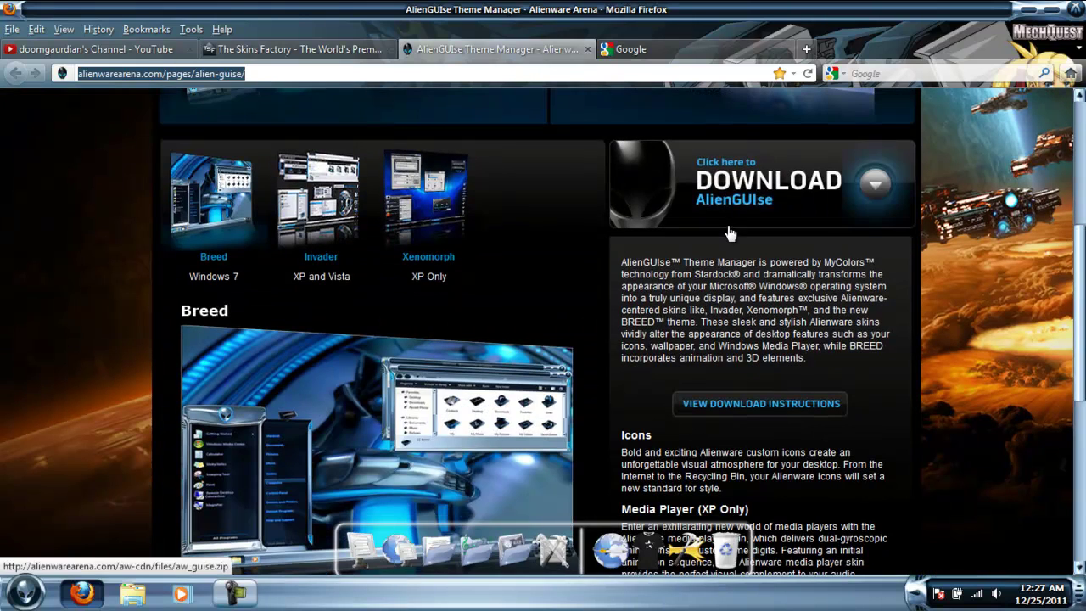
click(877, 188)
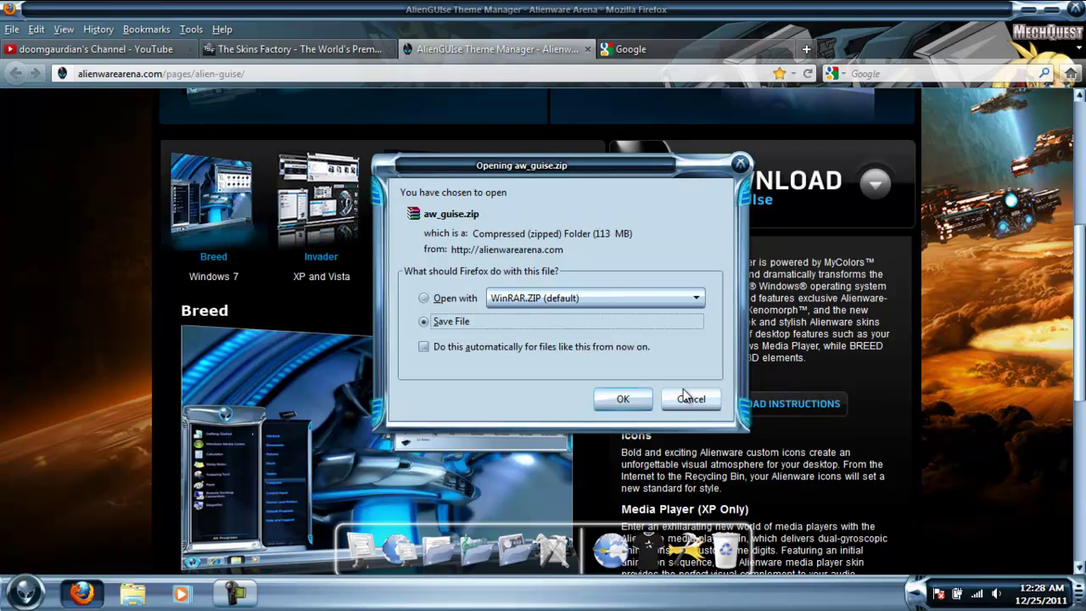
click(689, 405)
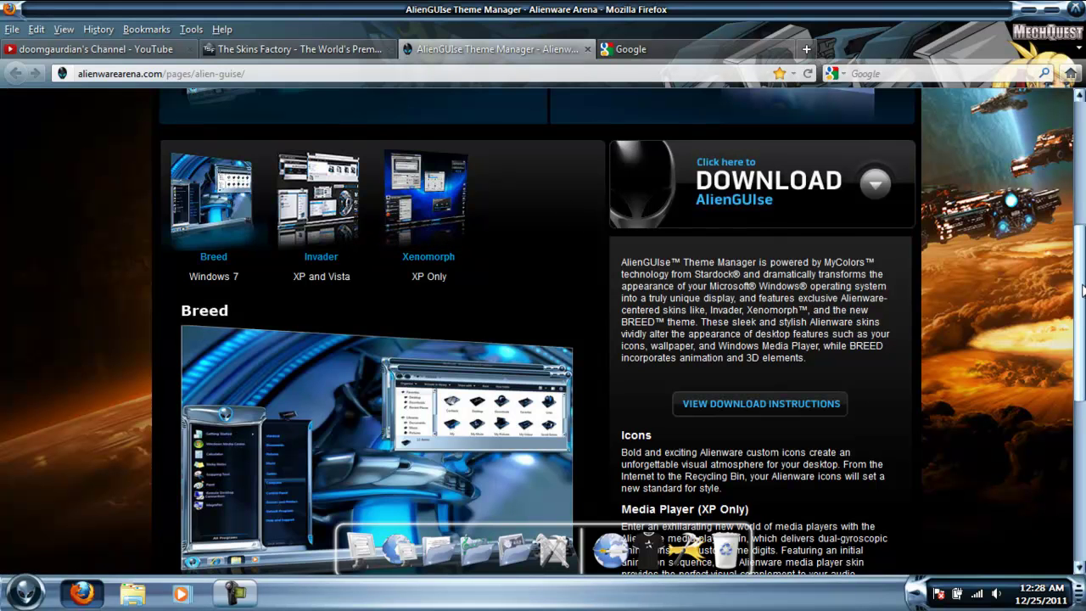
Scroll back to the top of the page and select the URL in the address bar
scroll(1081, 291, up, 3)
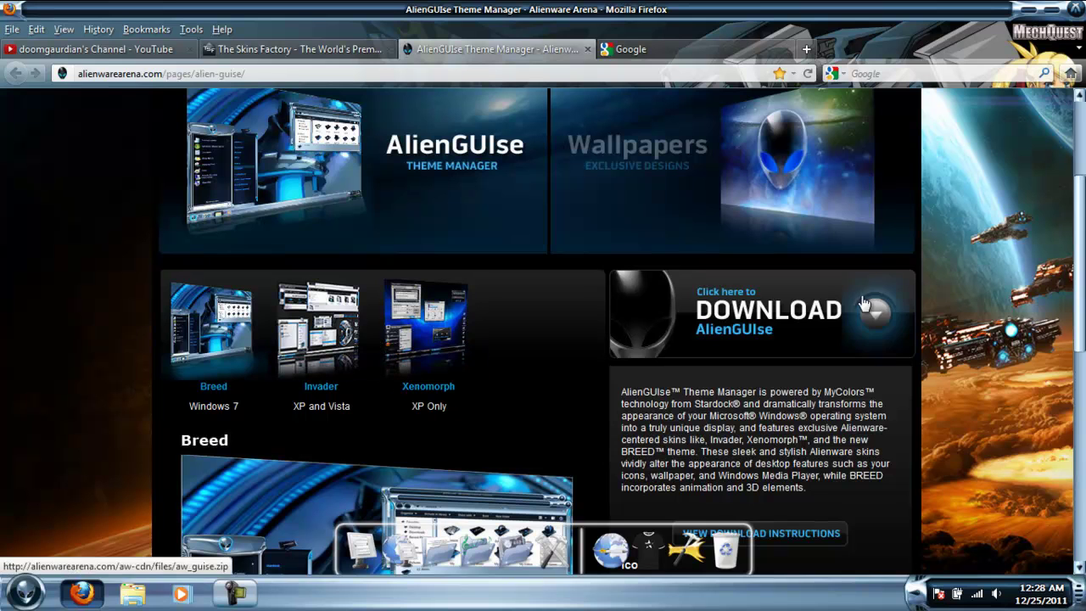
drag(1082, 207, 1082, 358)
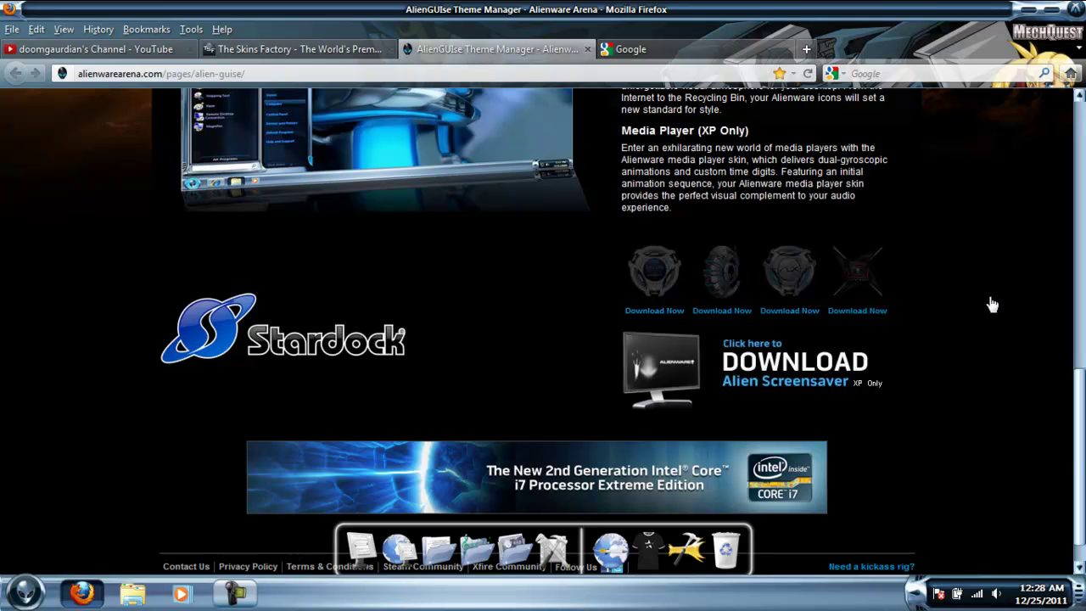
drag(1081, 465, 1038, 111)
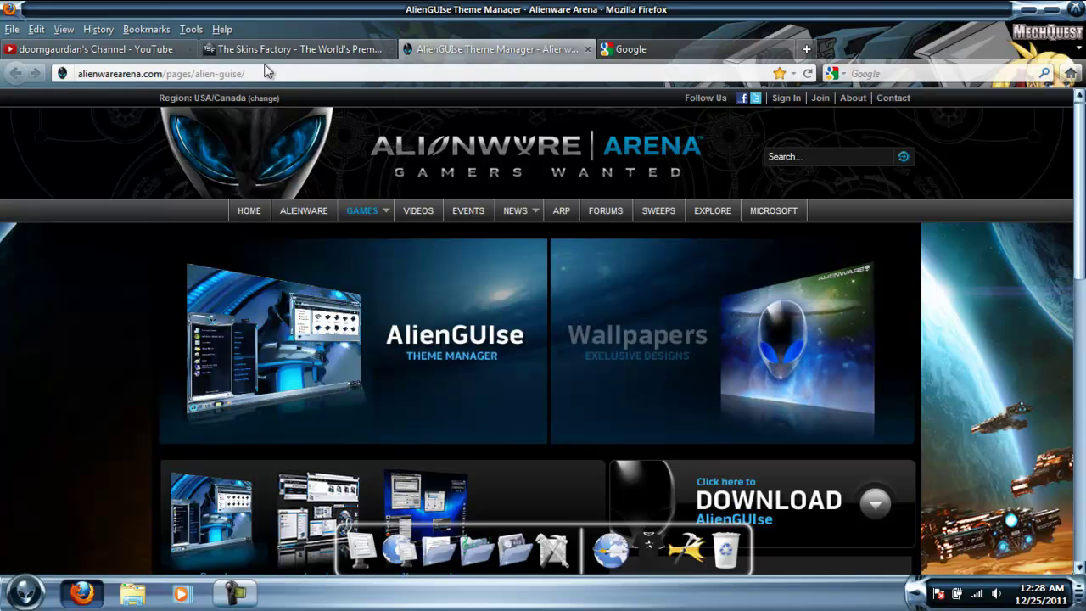
click(240, 73)
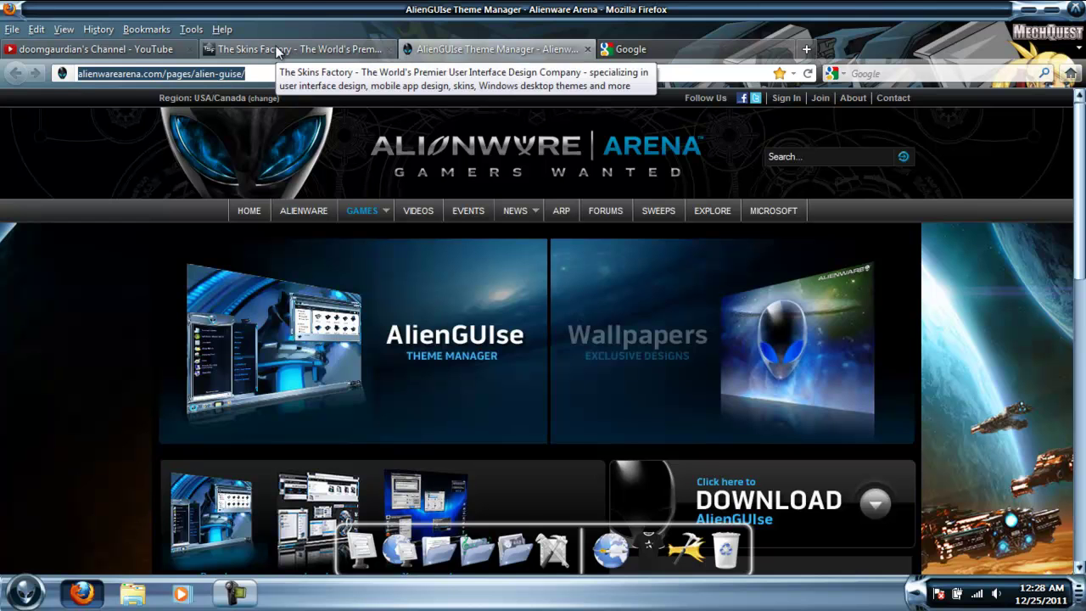
Switch to The Skins Factory tab and open its Portfolio gallery
click(274, 49)
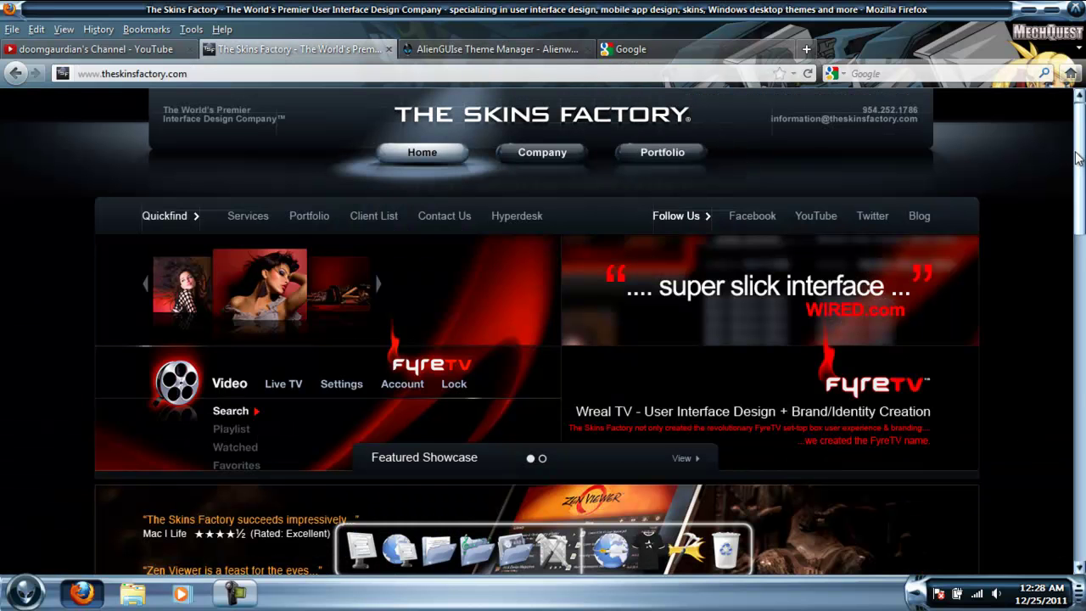
drag(1078, 159, 1012, 30)
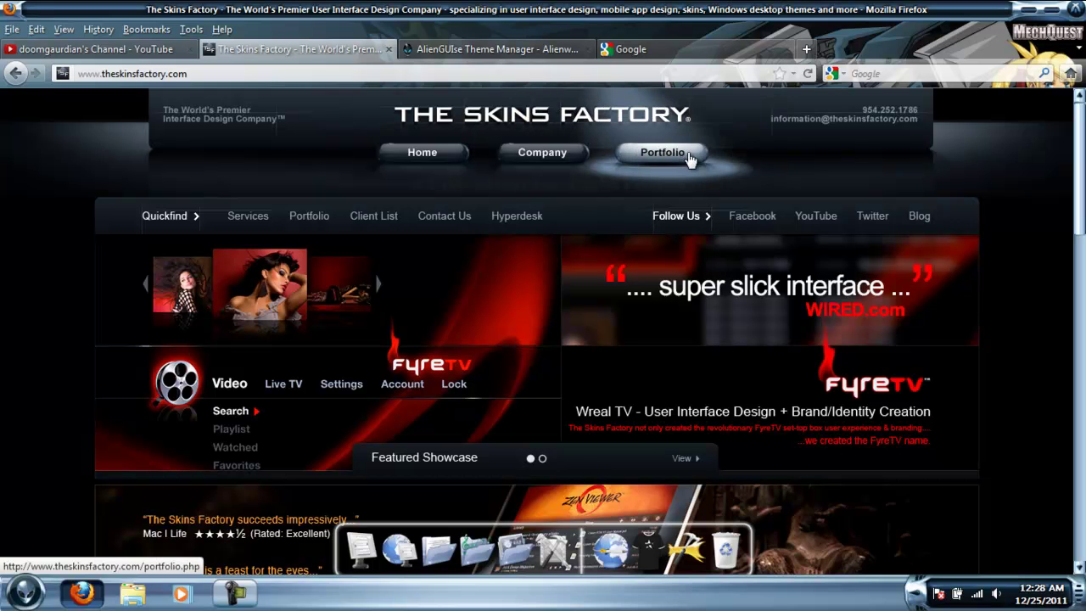
click(663, 161)
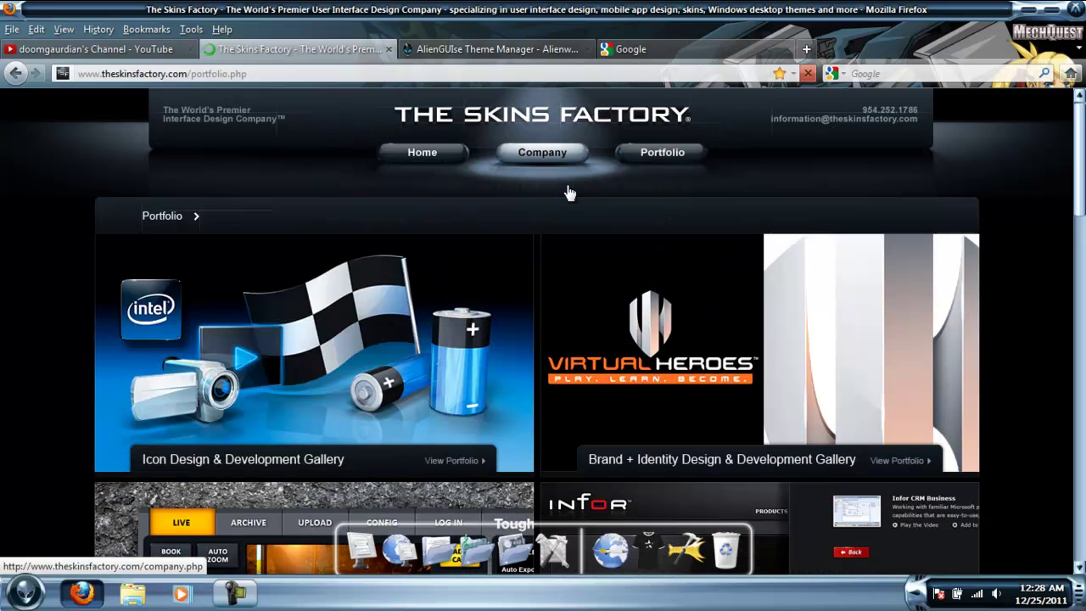
click(528, 153)
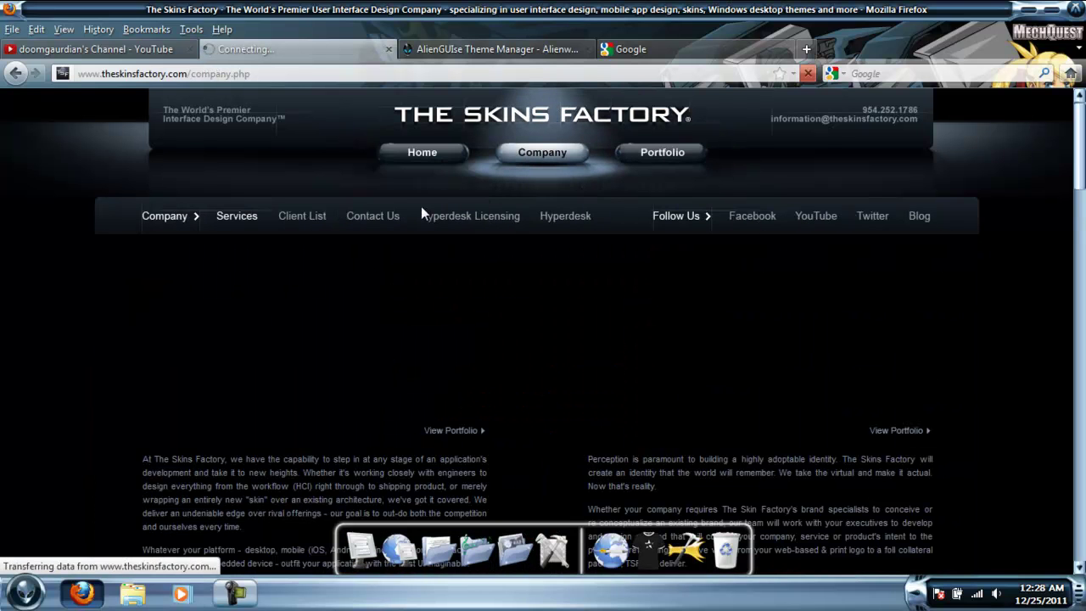
click(662, 158)
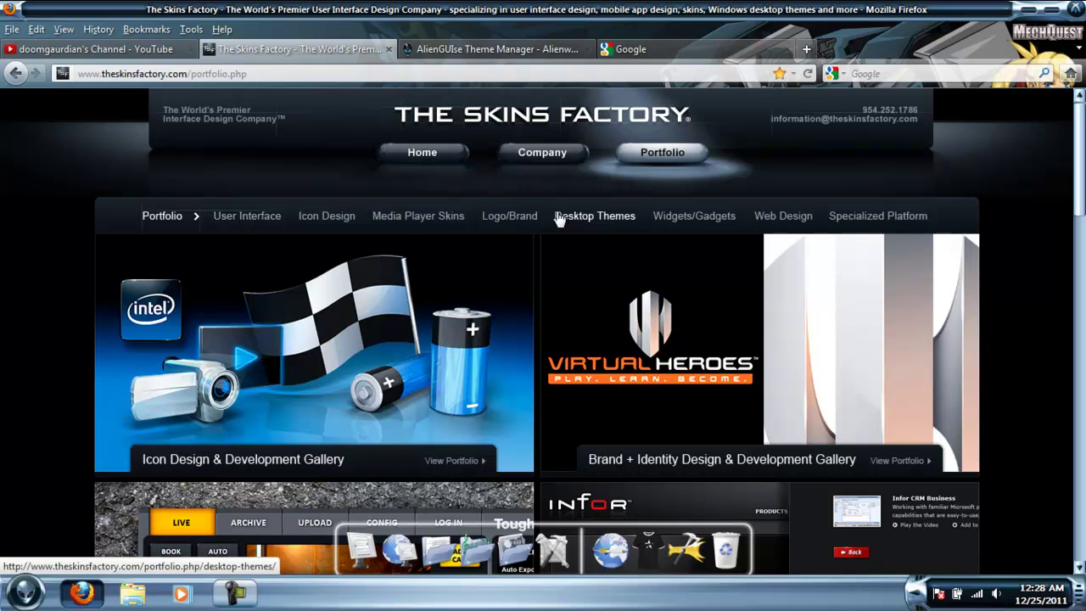
Open the Media Player Skins gallery and the Constantine skin, then return to the AlienGUIse tab
click(419, 224)
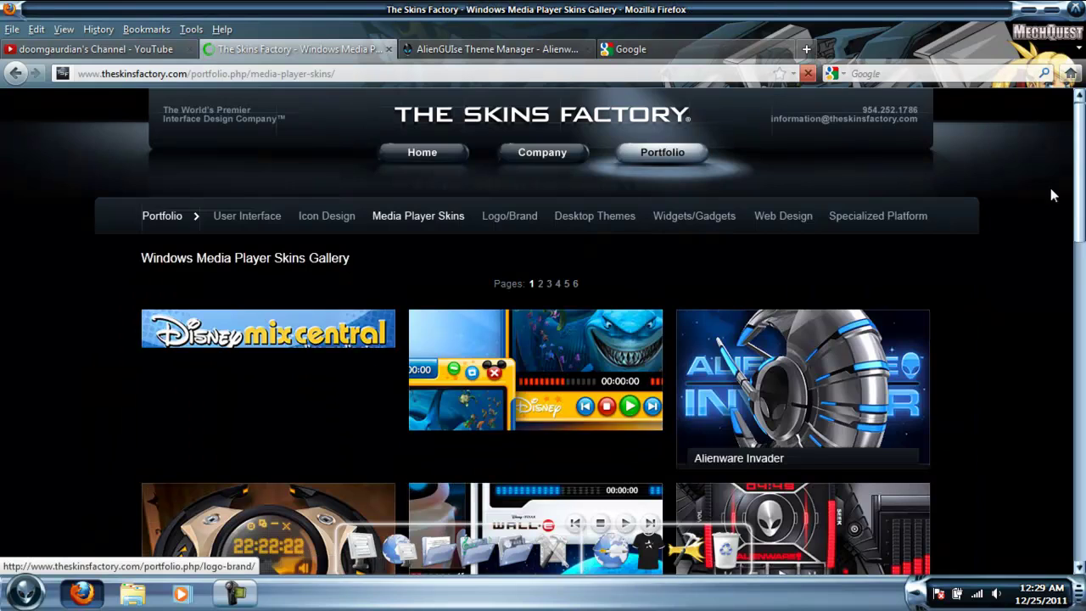
drag(1083, 166, 1067, 320)
click(717, 244)
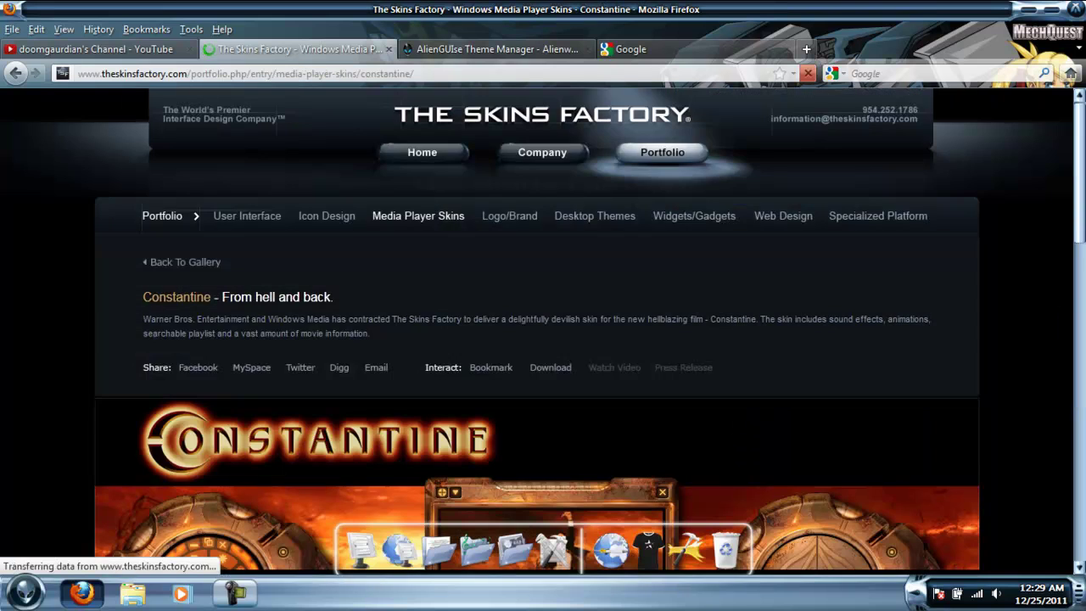
drag(1078, 162, 1020, 78)
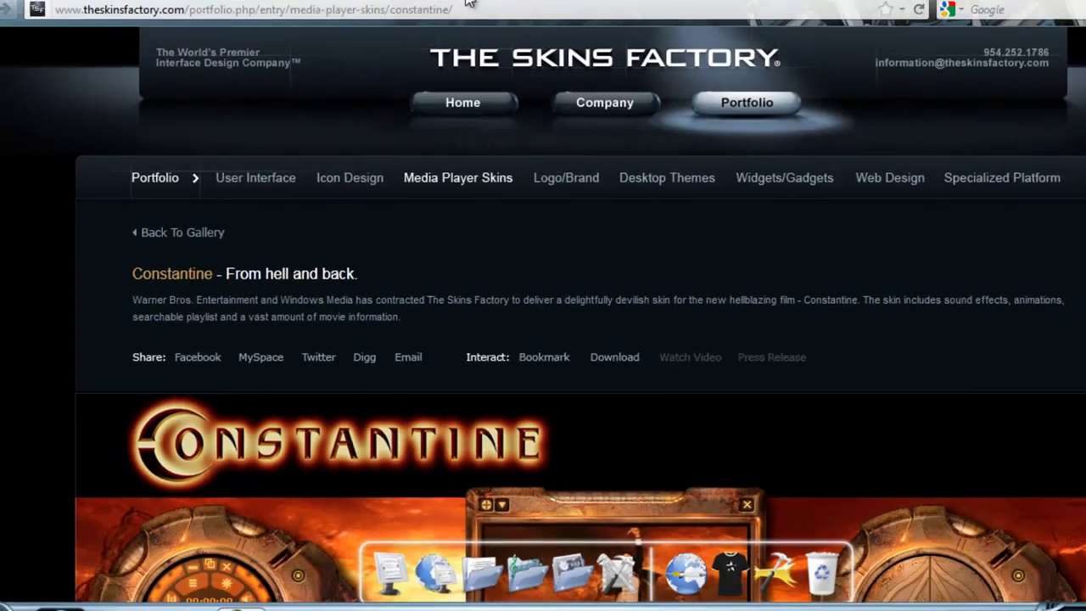
click(441, 49)
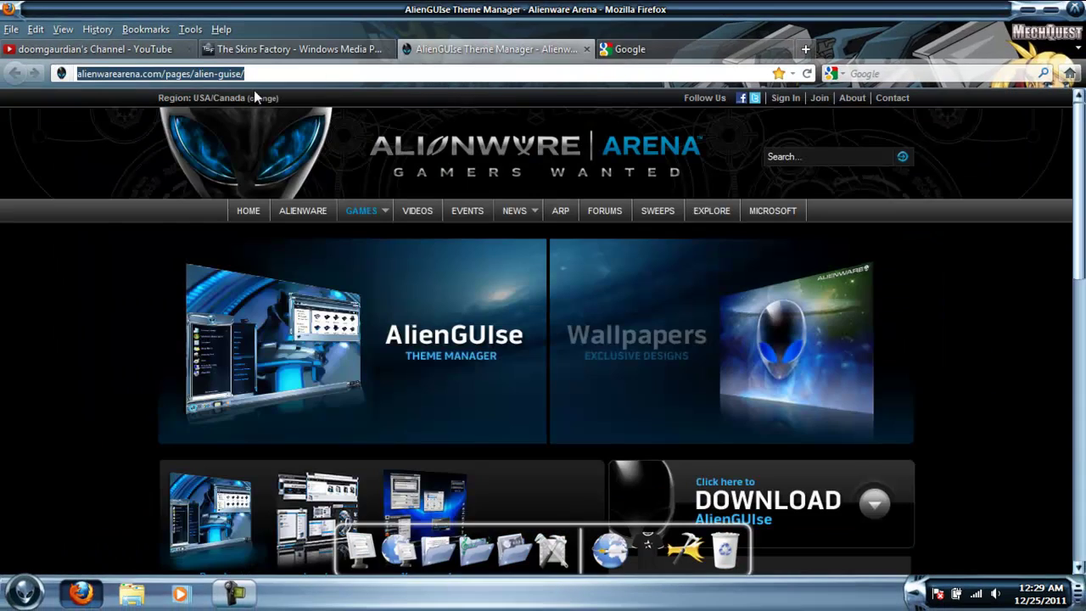
Minimize Firefox and open the Documents library in Windows Explorer
click(1030, 10)
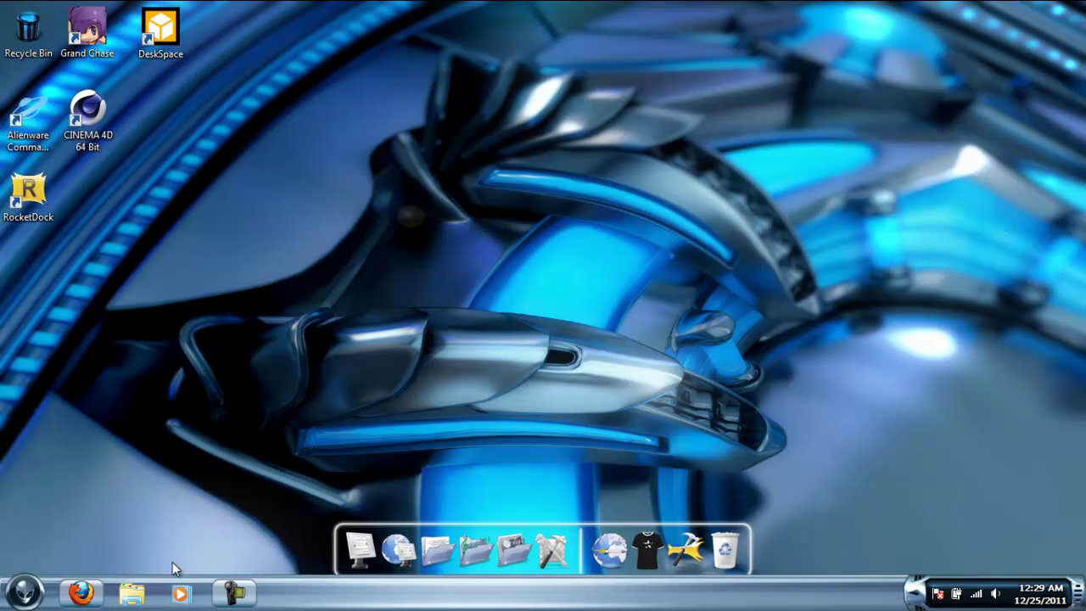
click(132, 595)
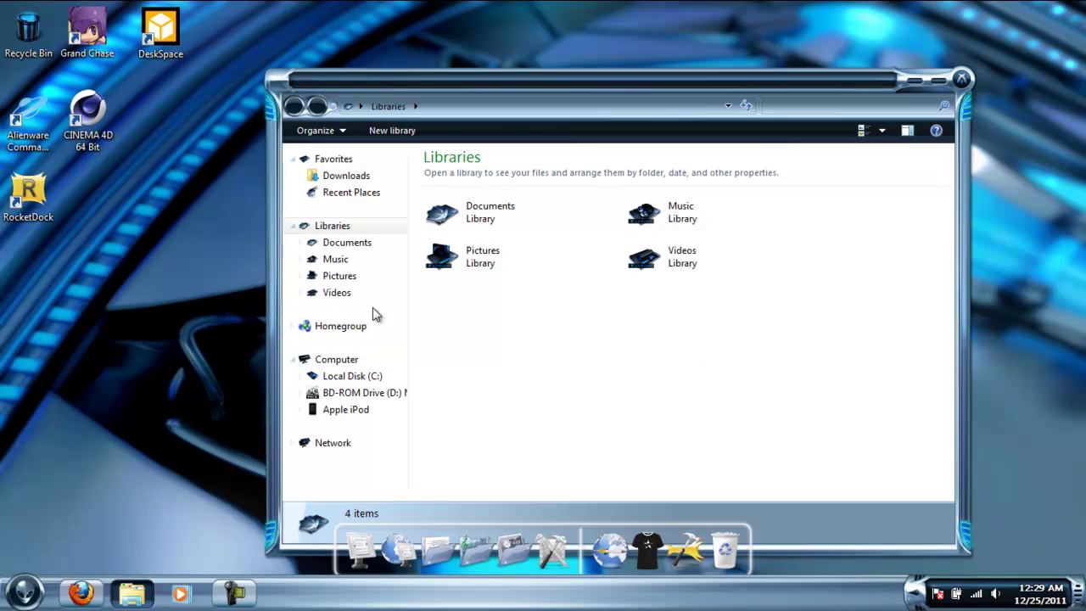
click(336, 361)
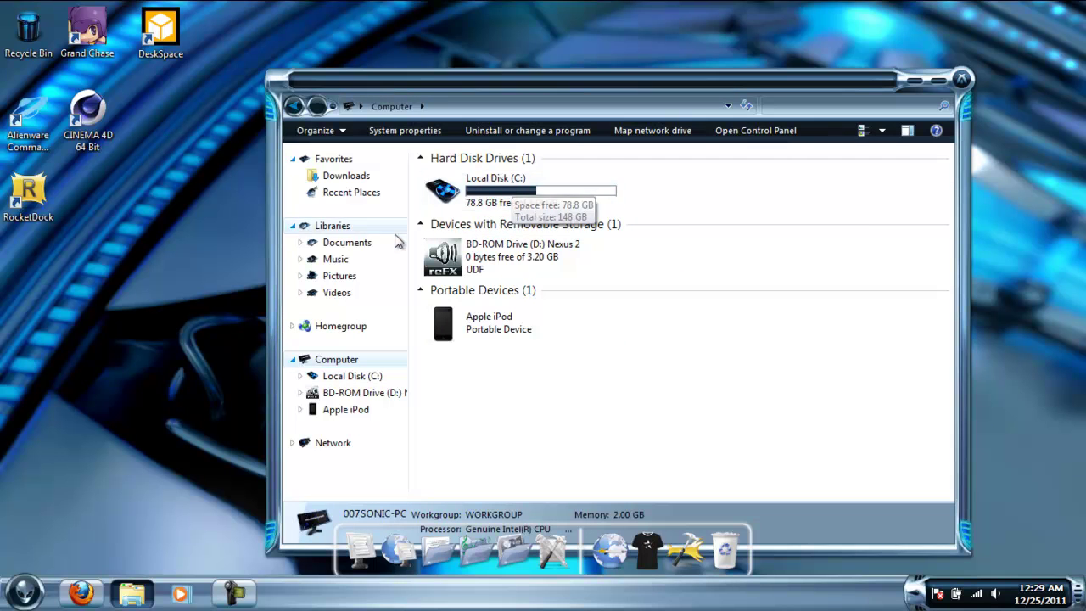
click(341, 242)
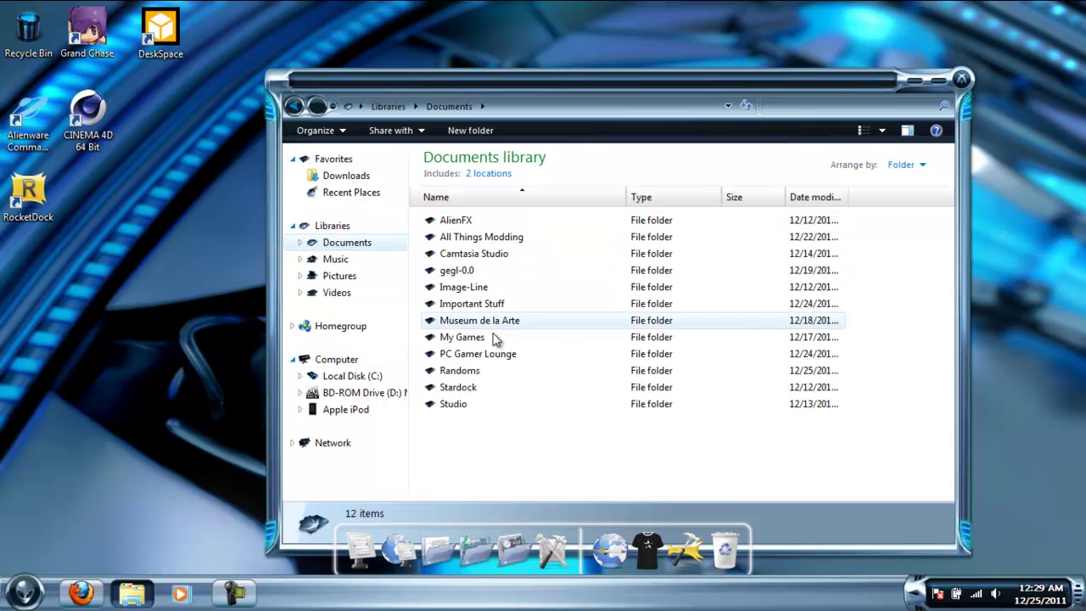
Go into Important Stuff > Alienware Theme stuff and open aw_guise.zip in WinRAR
click(463, 307)
double_click(462, 313)
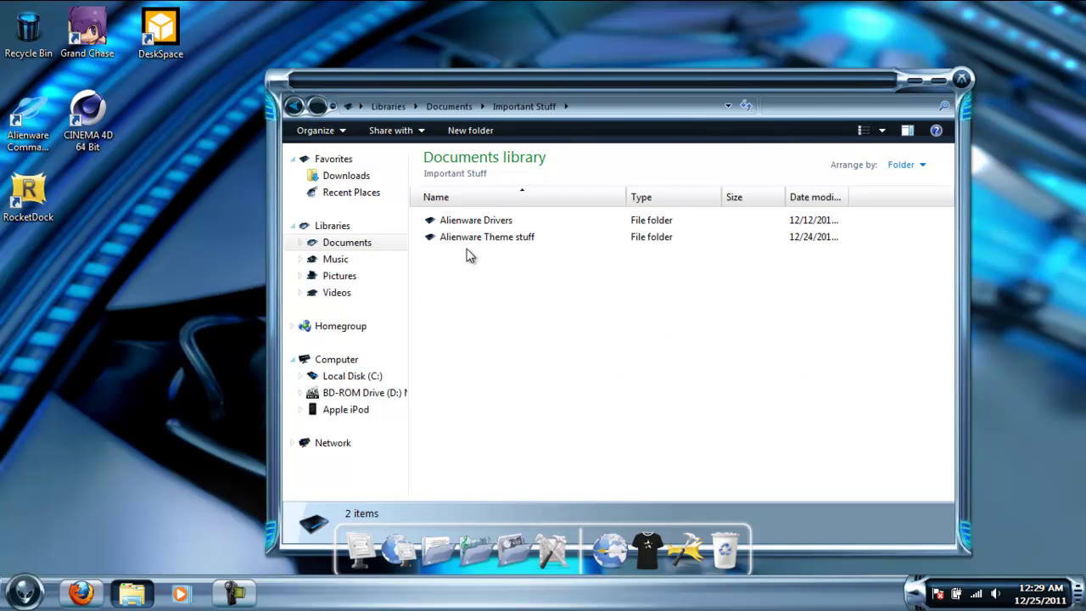
click(464, 241)
double_click(465, 241)
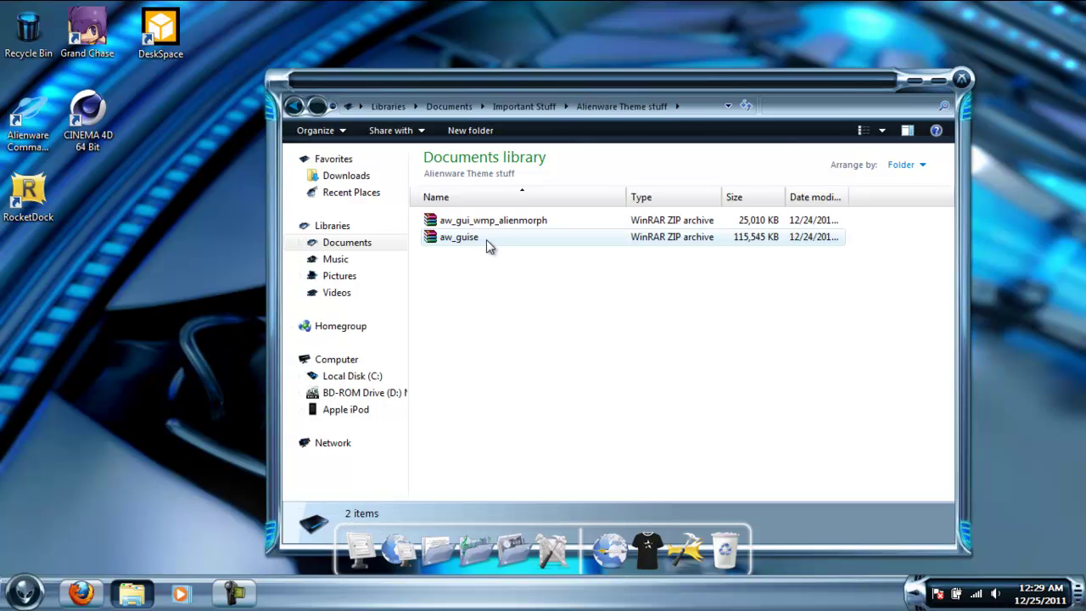
double_click(493, 246)
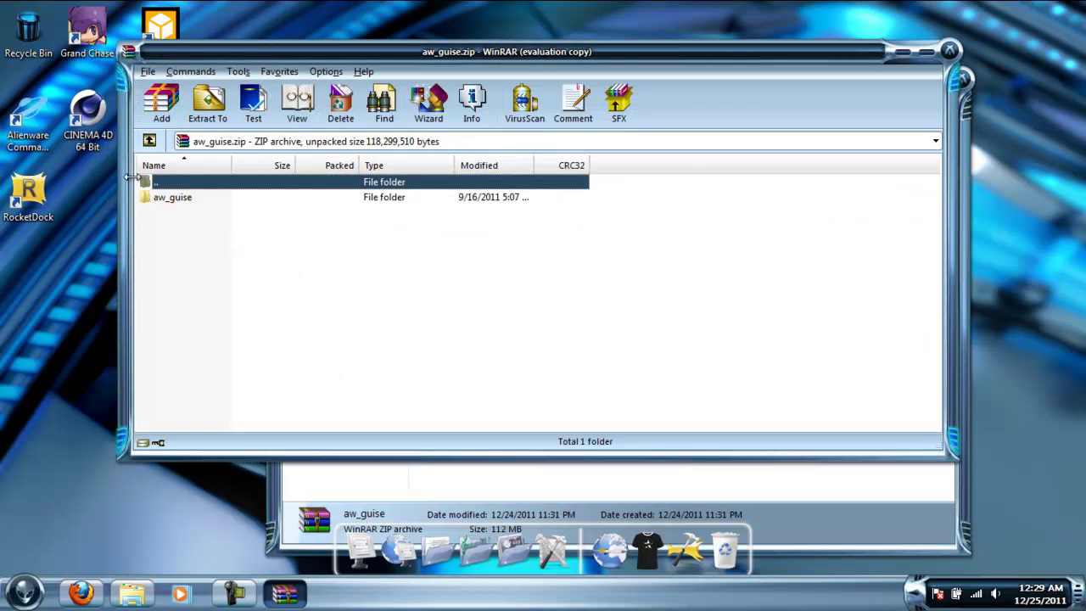
Open the aw_guise folder, inspect aw_guise_win7.zip's MyColors theme and setup files, then close it
double_click(166, 198)
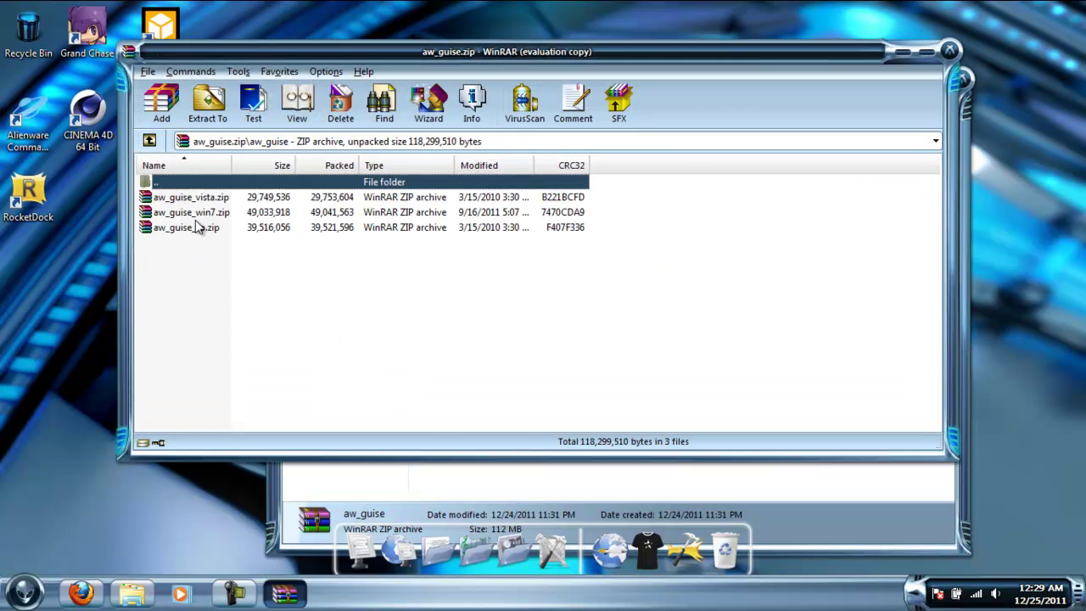
drag(178, 303, 163, 200)
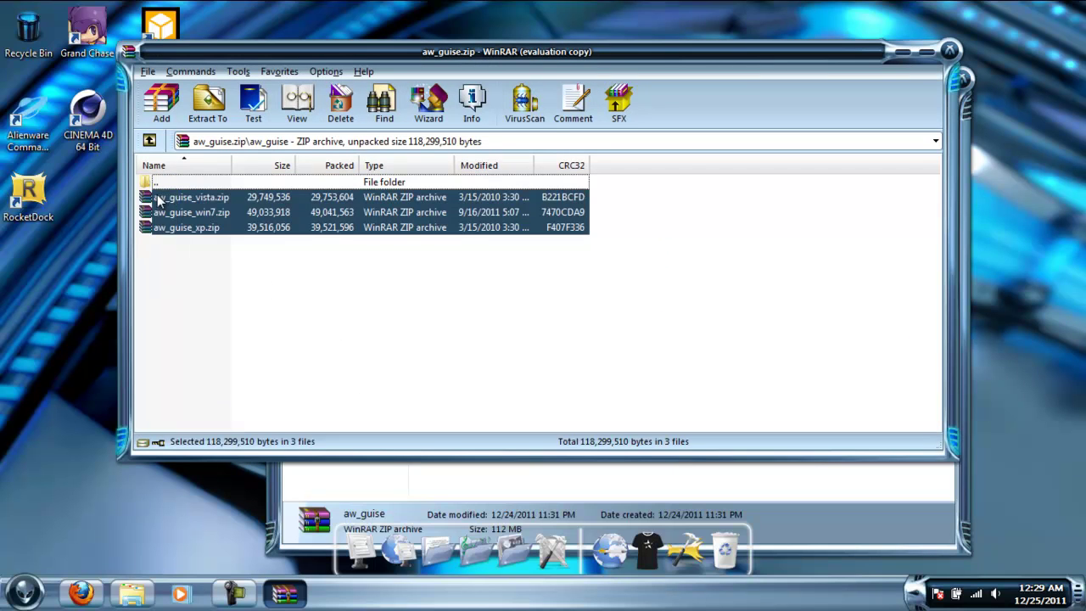
click(210, 269)
double_click(187, 214)
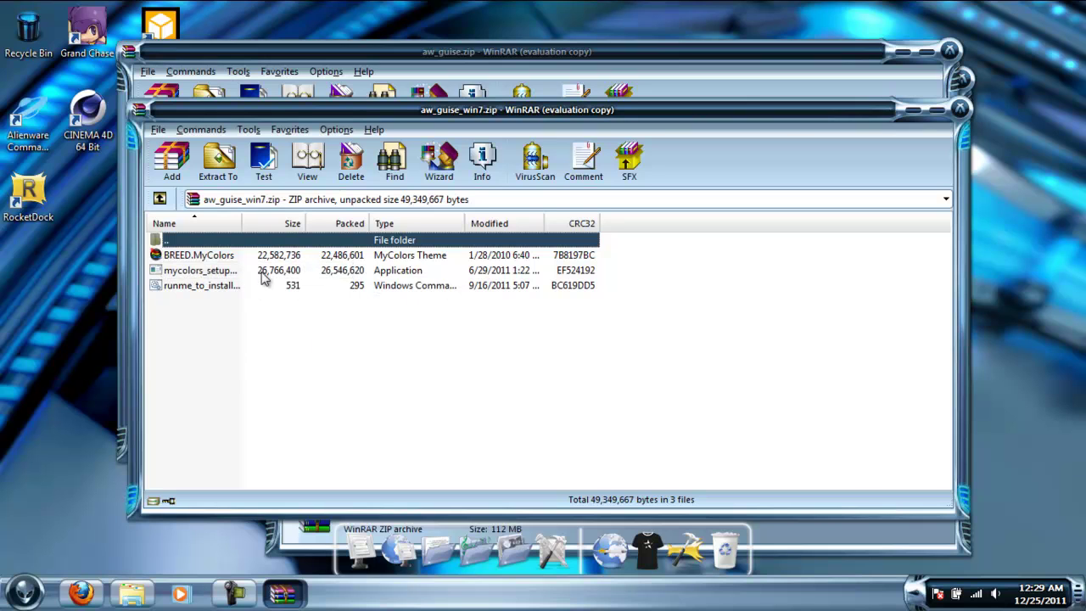
click(958, 110)
Close WinRAR and open Local Disk (C:) > Program Files (x86)
click(950, 51)
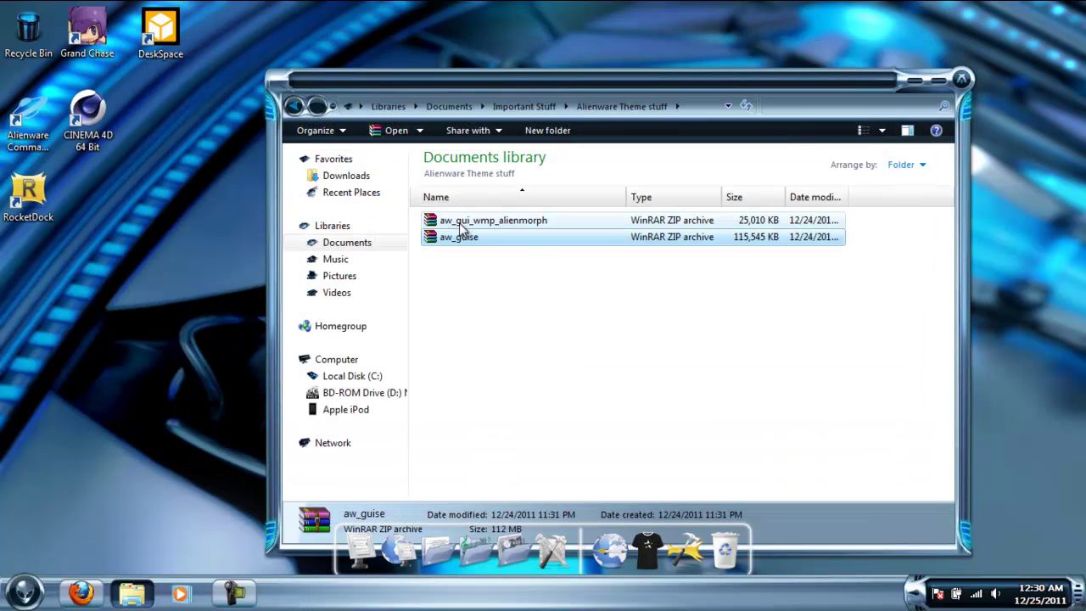
click(319, 363)
double_click(462, 204)
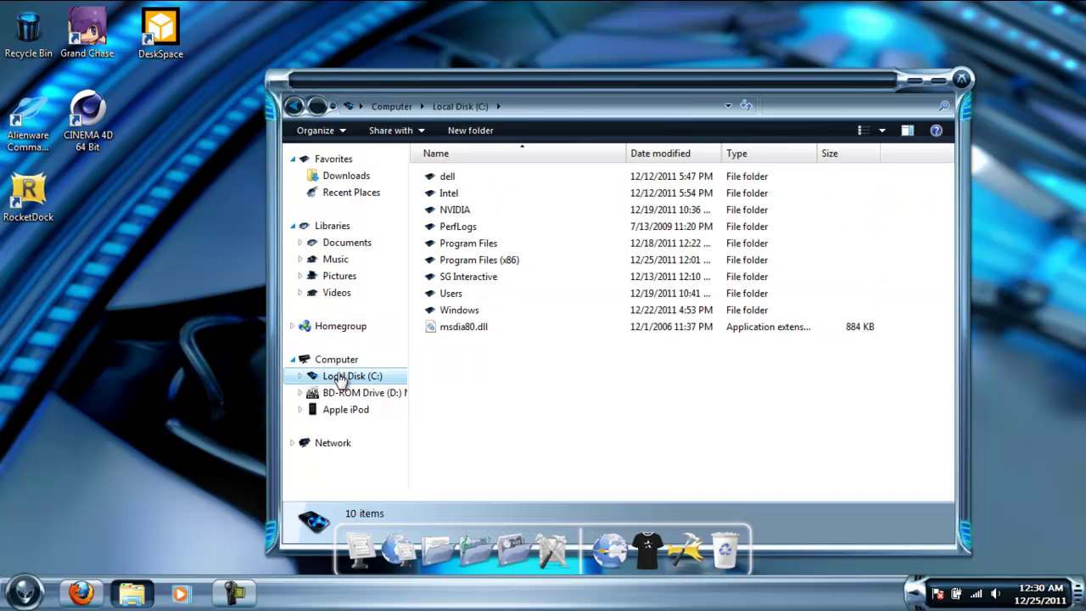
double_click(520, 262)
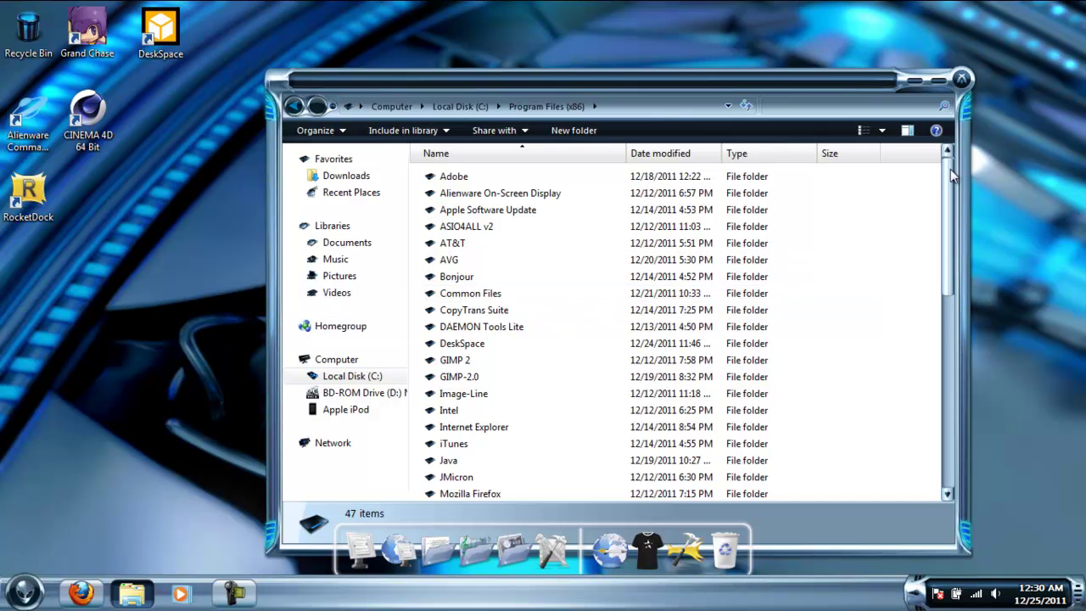
drag(943, 176, 931, 371)
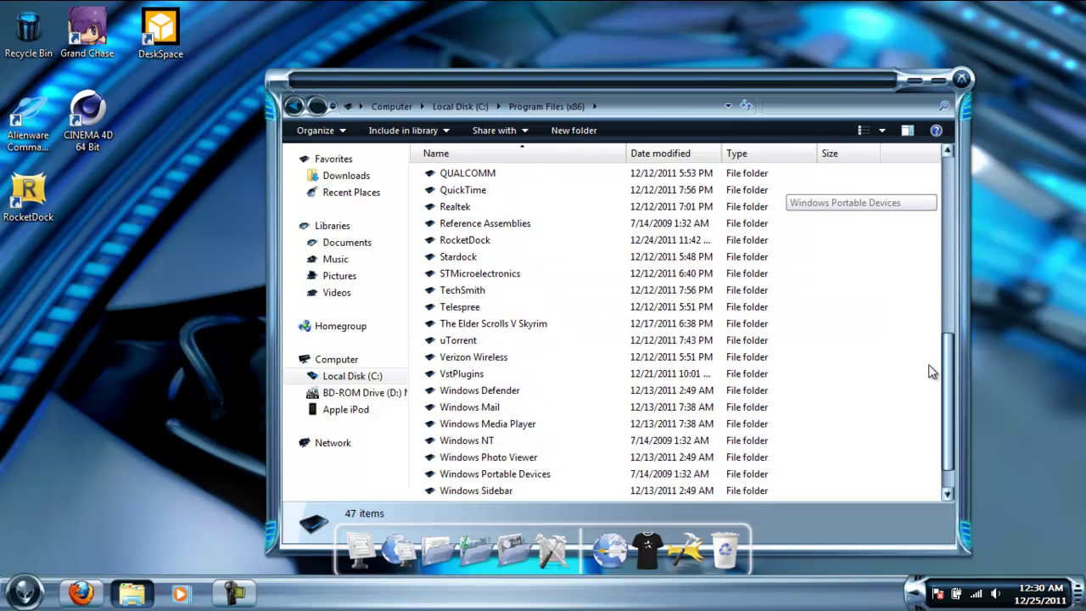
Open Stardock > MyColors, launch ThemeMgr, then close the AlienGUIse window
double_click(469, 263)
double_click(460, 189)
drag(948, 229, 953, 378)
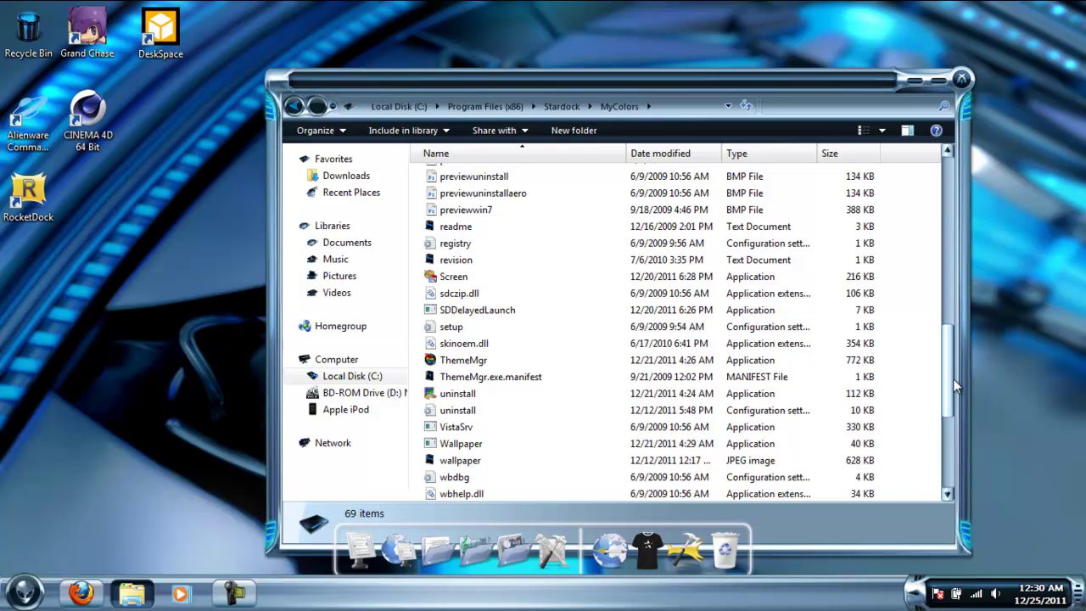
click(476, 364)
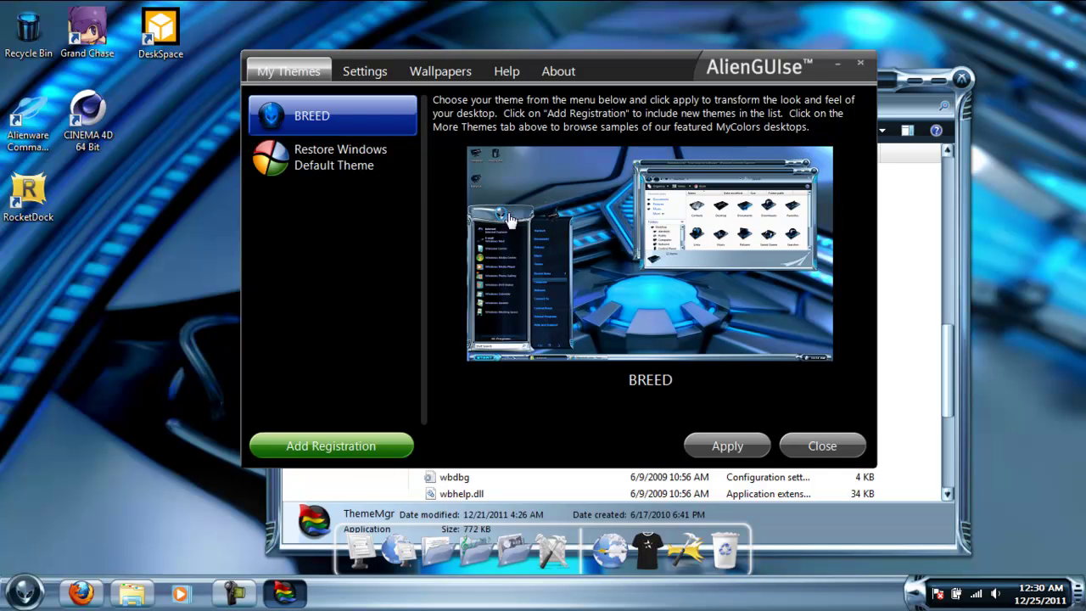
click(861, 63)
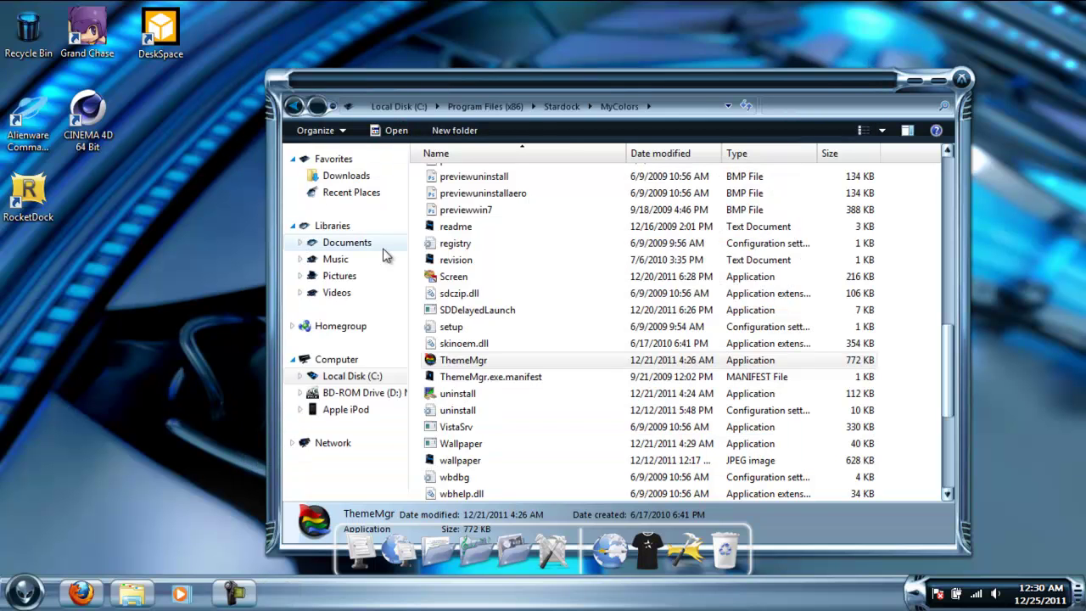
Navigate to C:\Program Files\Windows Media Player\Skins, holding the Alienware Invader for WMP skin
click(336, 361)
double_click(496, 208)
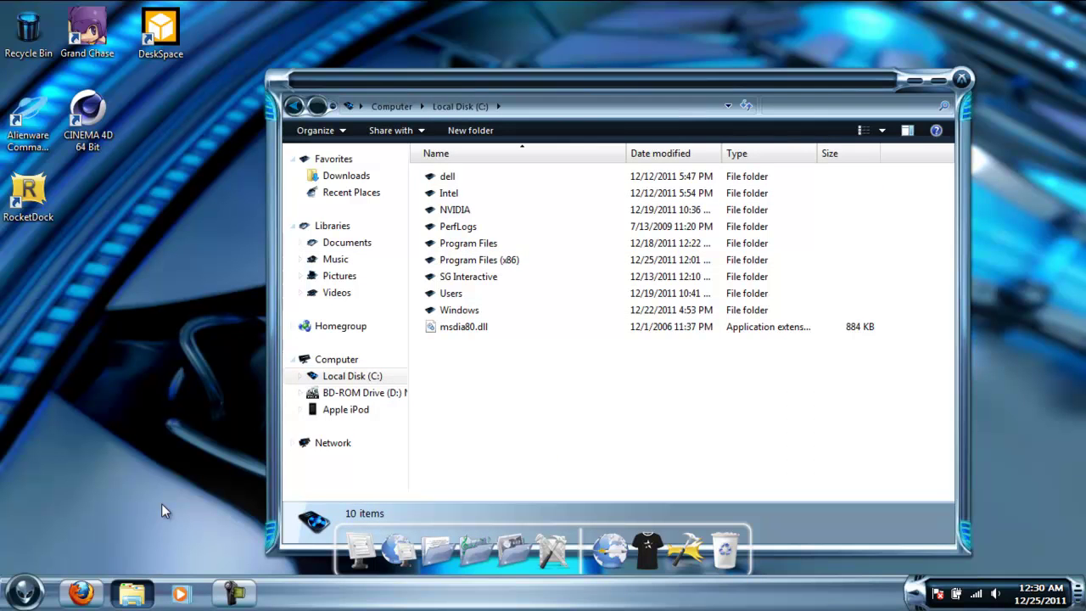
click(81, 592)
click(80, 592)
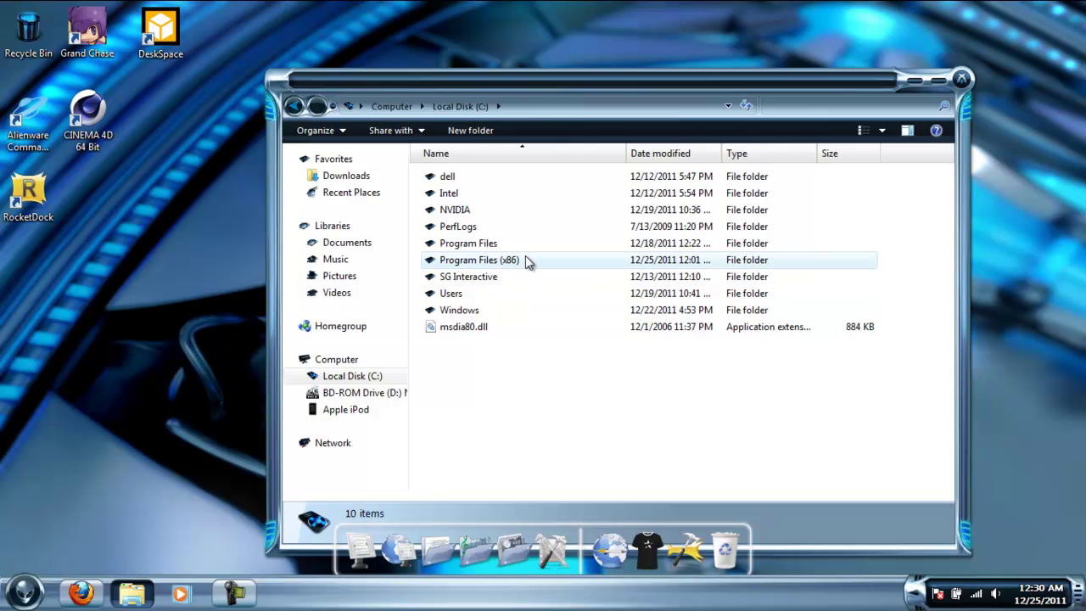
double_click(483, 246)
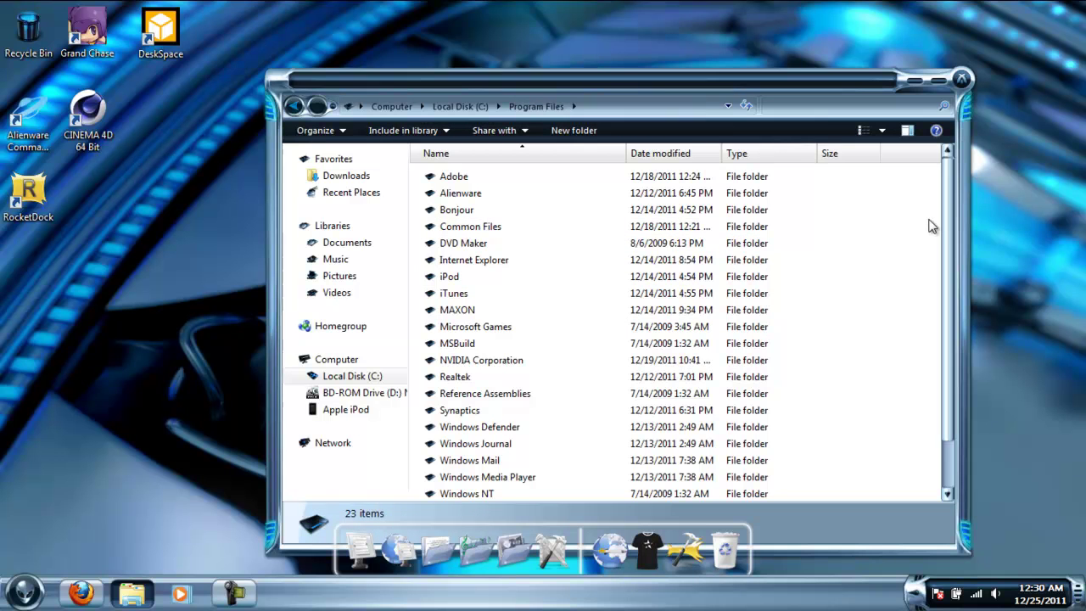
drag(949, 225, 941, 350)
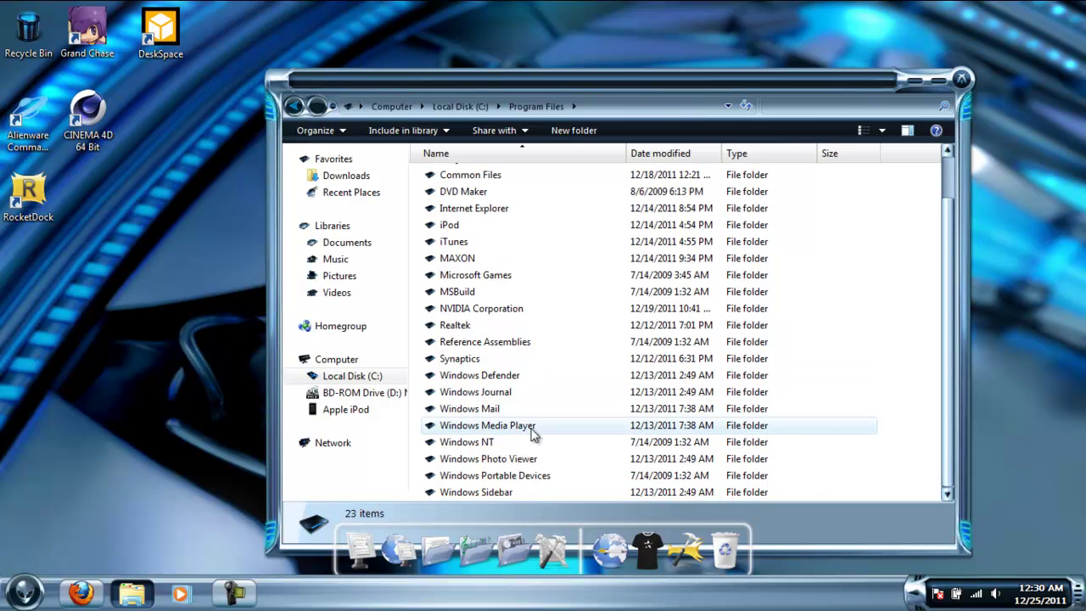
double_click(465, 425)
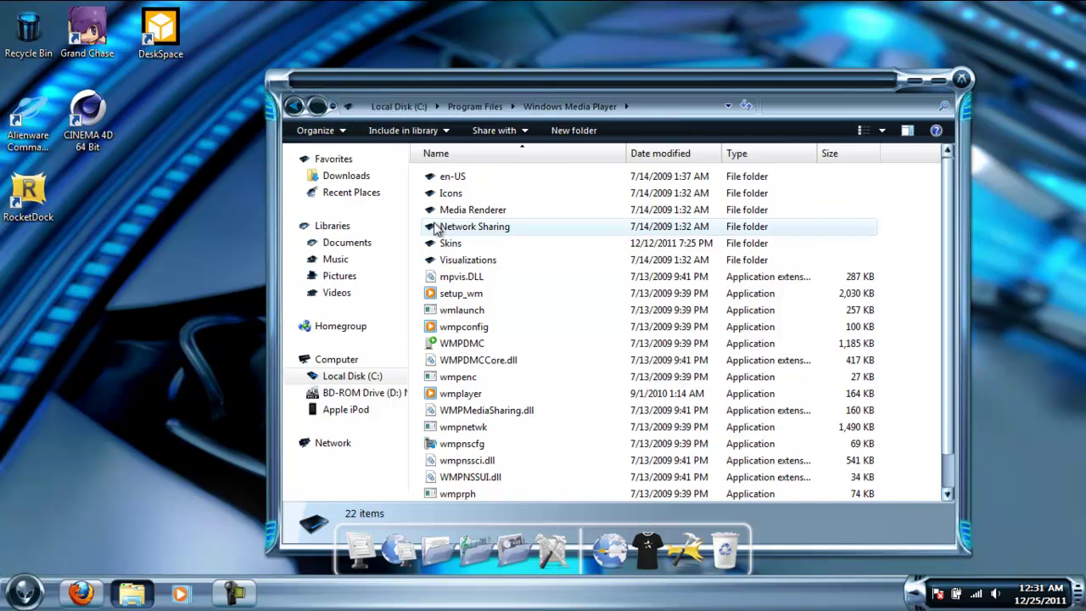
double_click(458, 243)
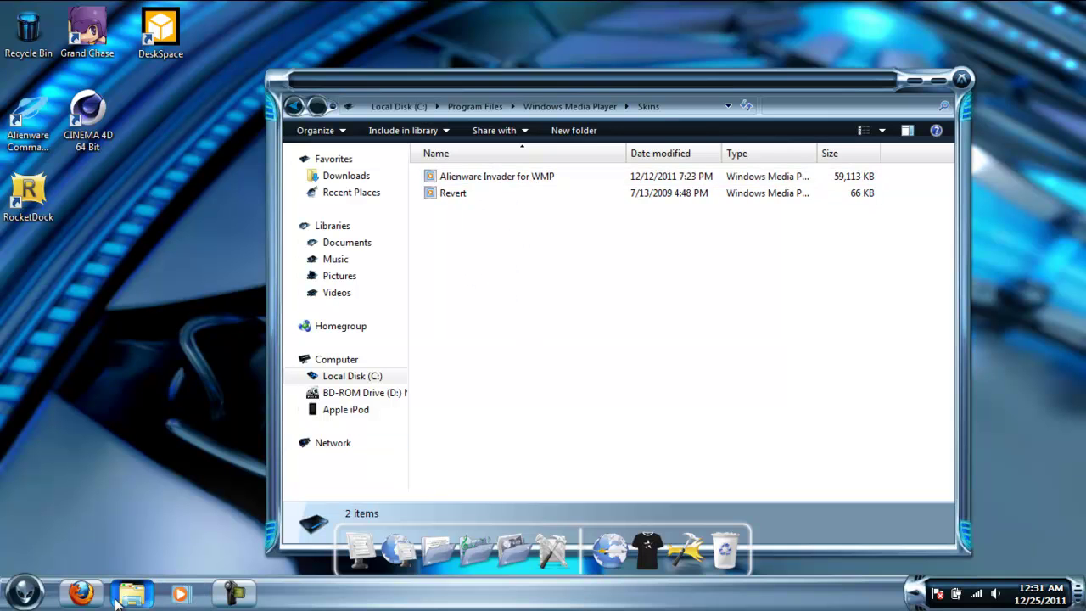
Open the aw_gui_wmp_alienmorph archive from Documents\Important Stuff\Alienware Theme stuff and show its AlienMorph folder
click(346, 180)
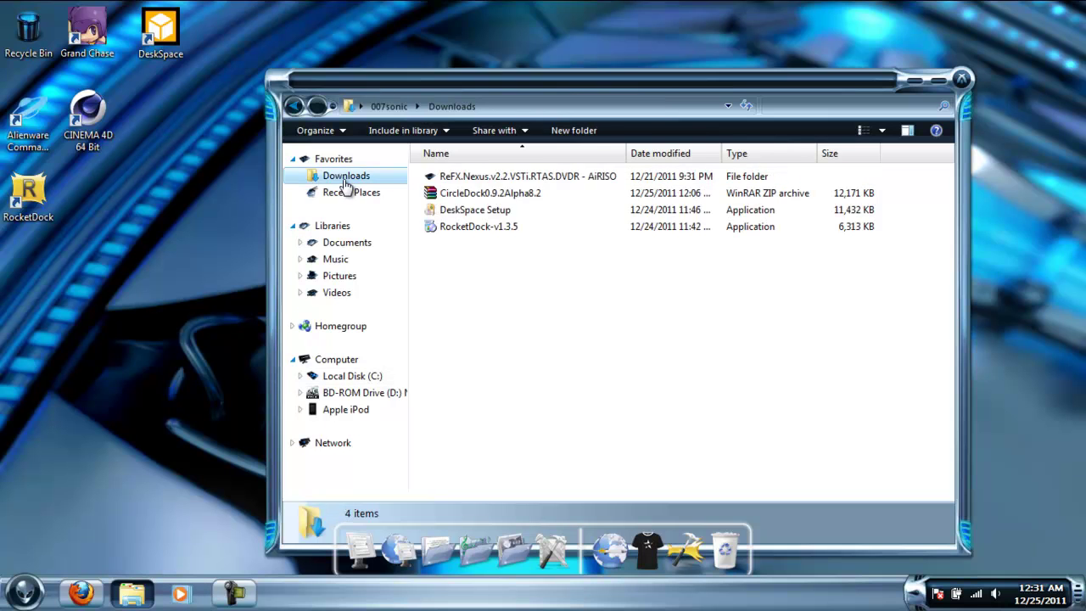
click(370, 263)
click(354, 245)
double_click(476, 303)
click(471, 222)
double_click(465, 238)
click(455, 223)
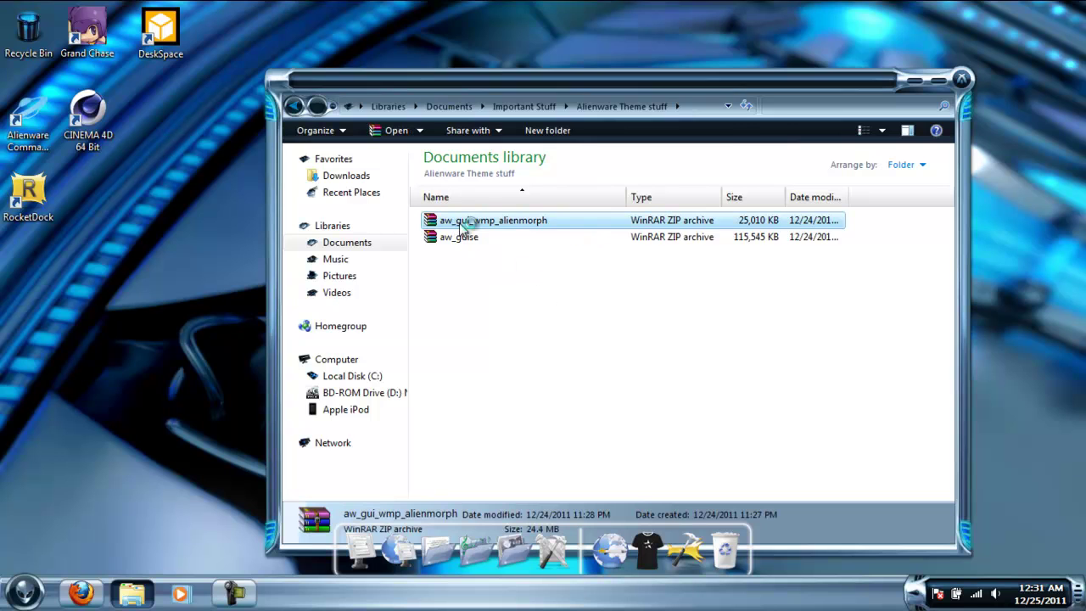
double_click(461, 223)
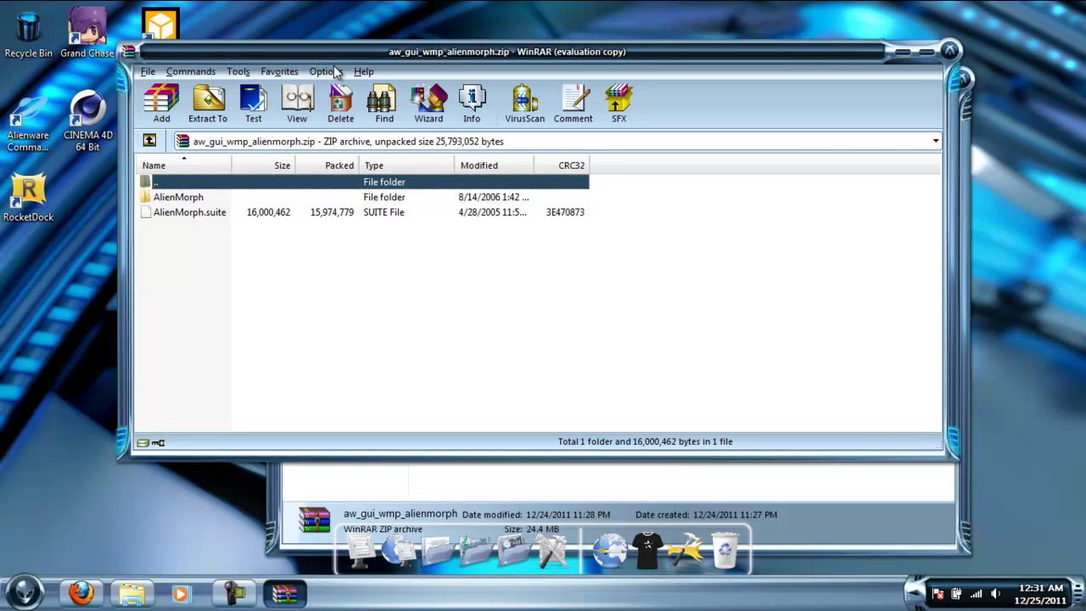
drag(332, 52, 688, 95)
double_click(548, 241)
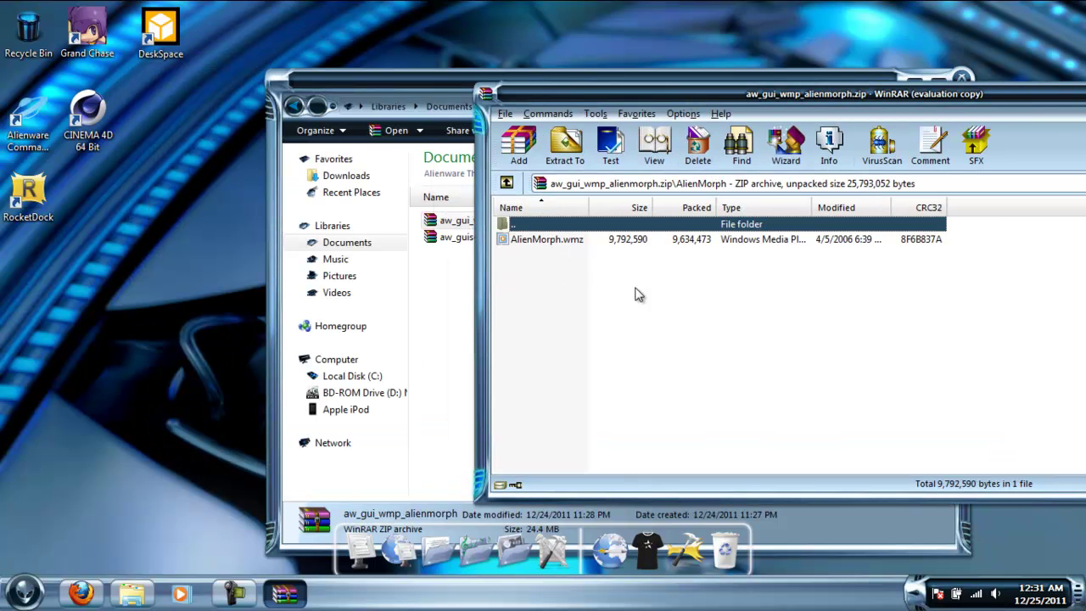
Extract AlienMorph.wmz into C:\Program Files\Windows Media Player\Skins
click(332, 358)
double_click(478, 202)
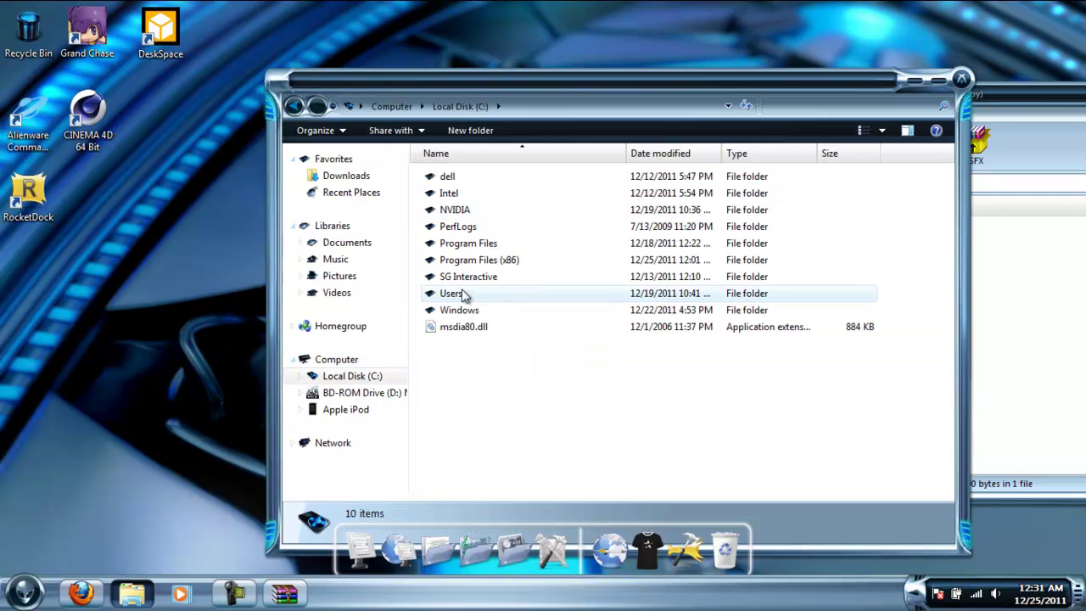
click(450, 260)
double_click(443, 243)
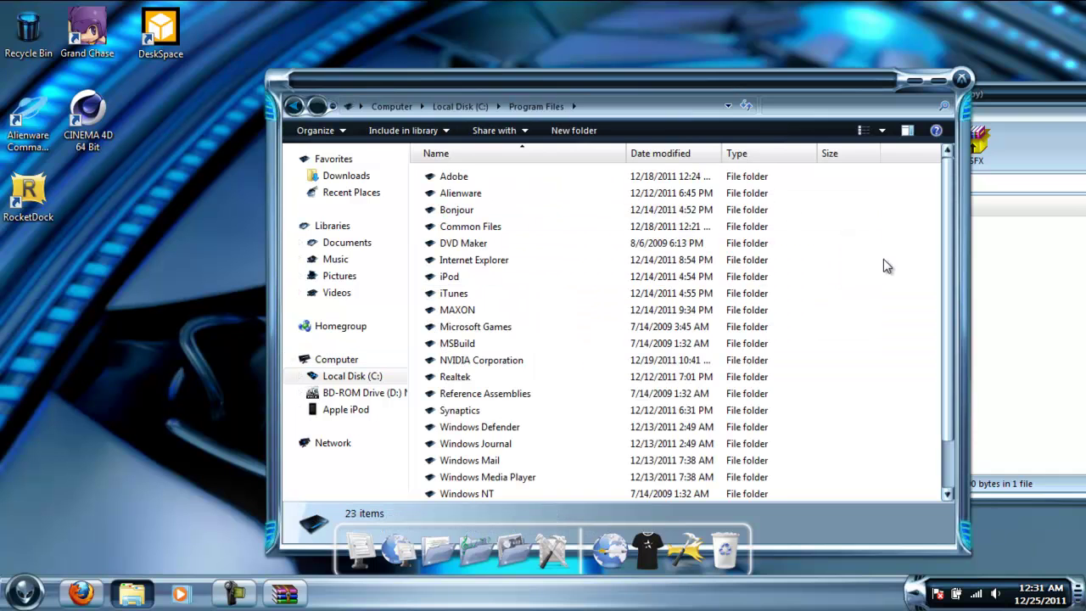
scroll(942, 279, down, 1)
double_click(514, 426)
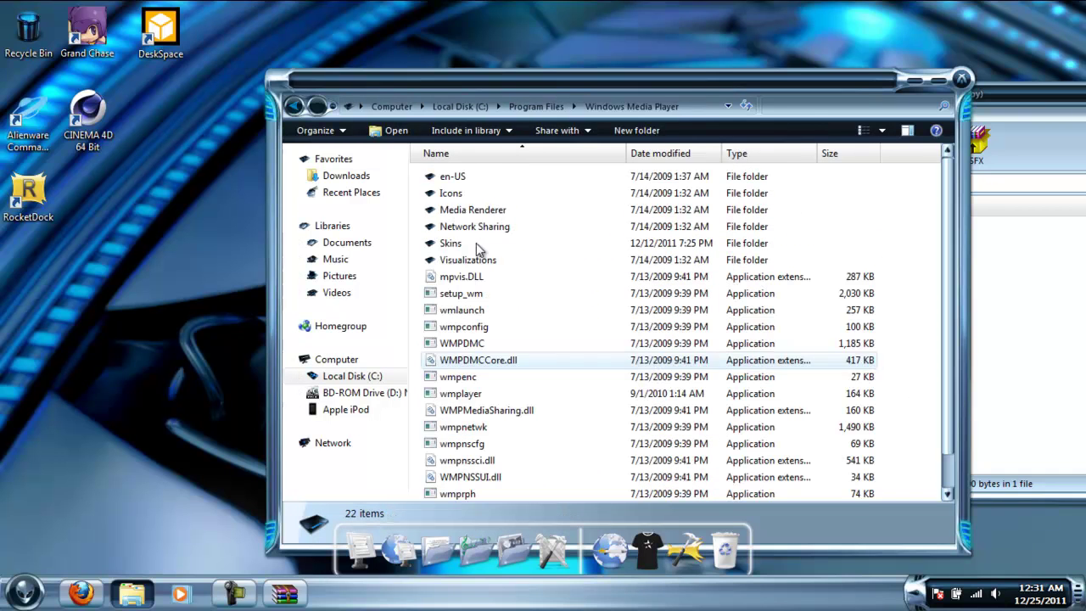
click(460, 244)
double_click(460, 243)
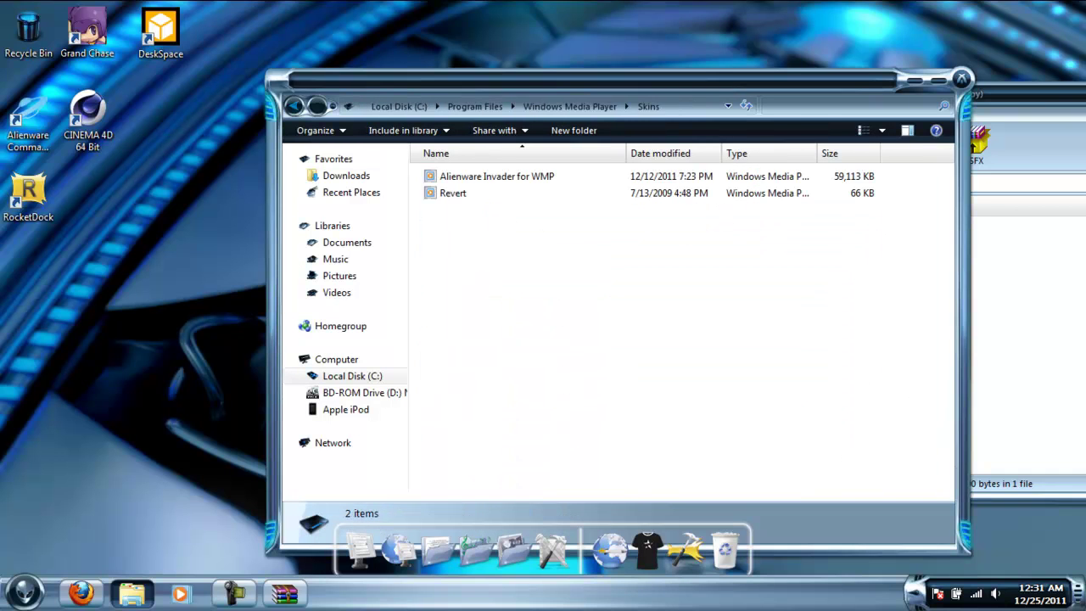
key(alt+Tab)
drag(522, 244, 443, 375)
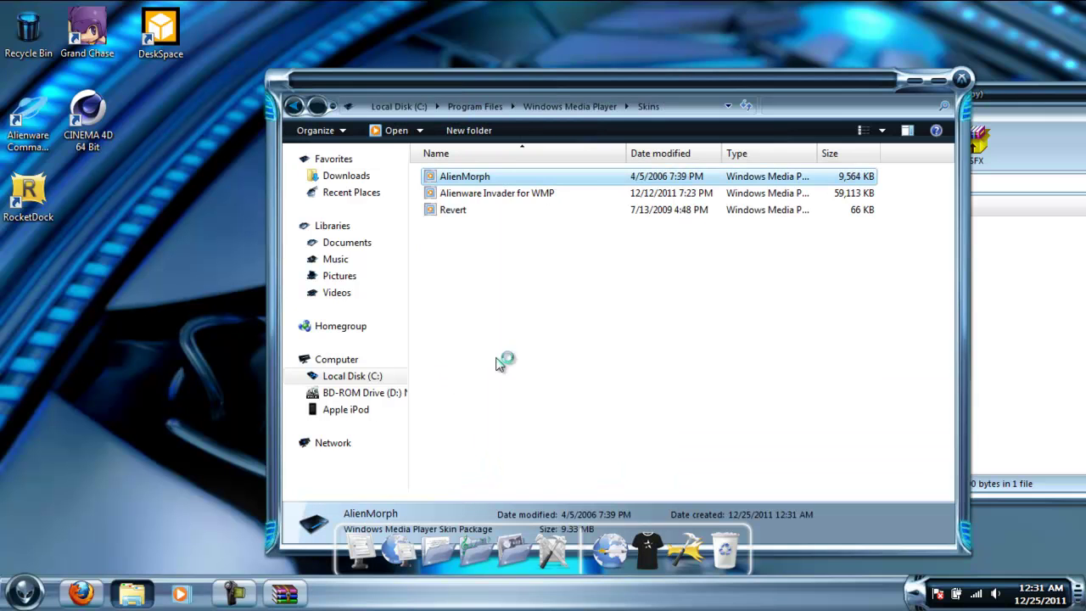
Open AlienMorph.wmz, view the round Alienware player skin, then close the player
double_click(475, 176)
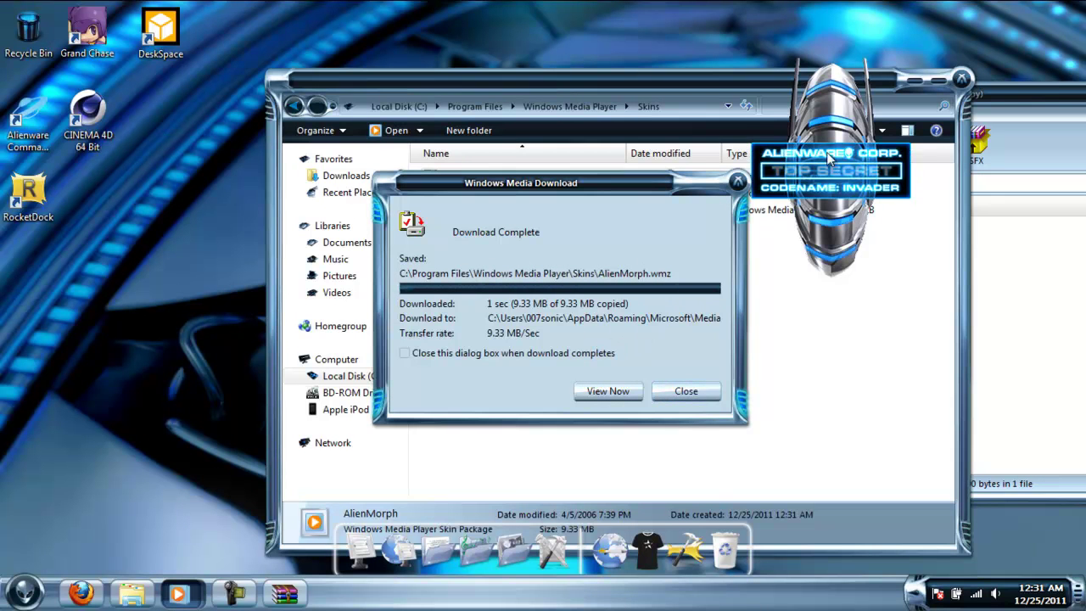
click(594, 393)
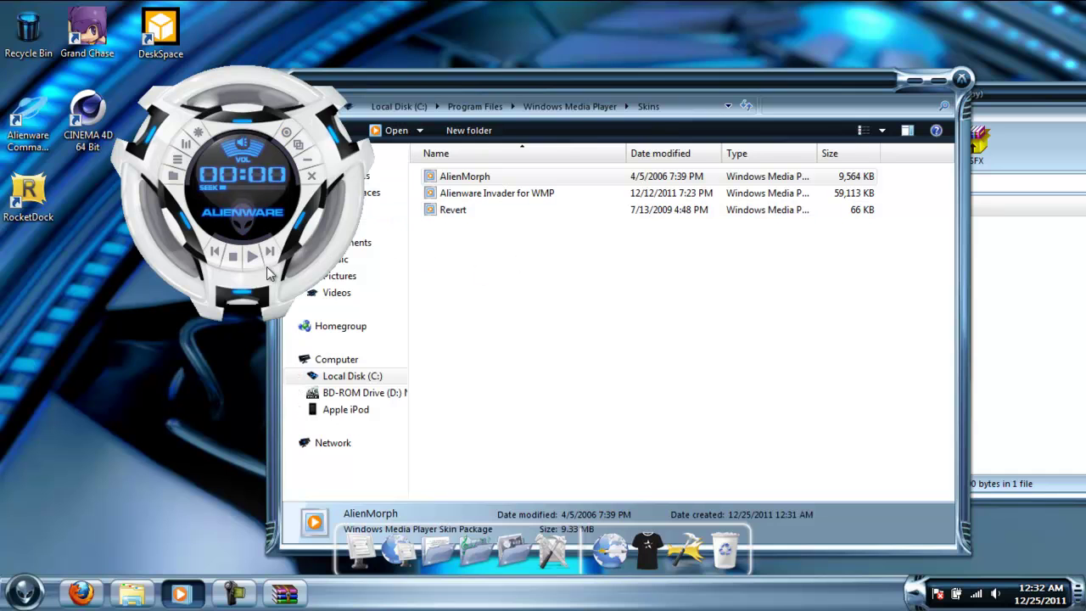
click(311, 176)
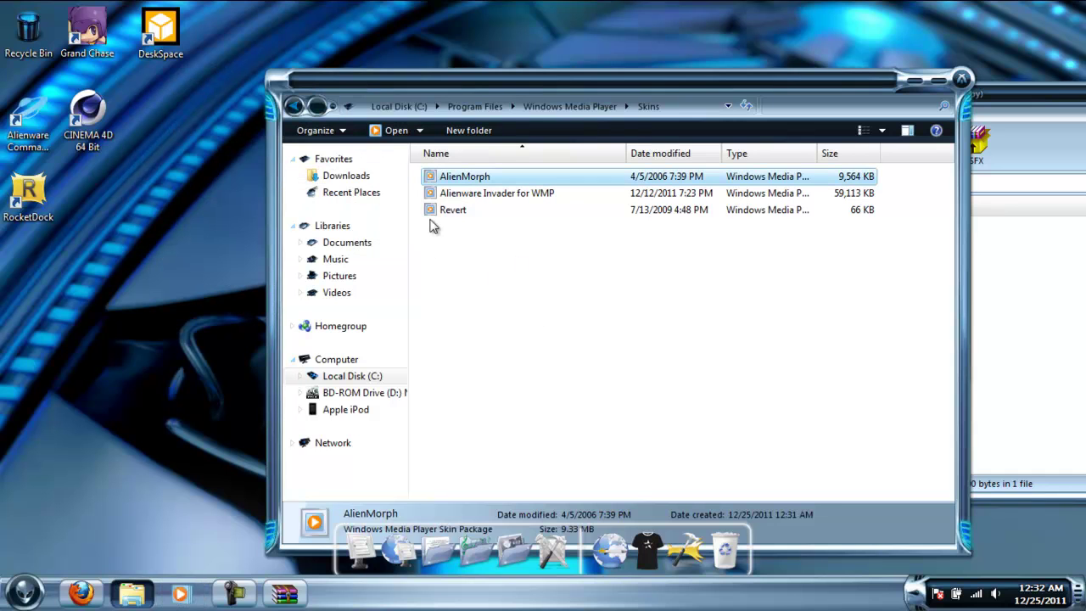
Apply the Revert skin to restore the standard player look, then close the player
double_click(460, 212)
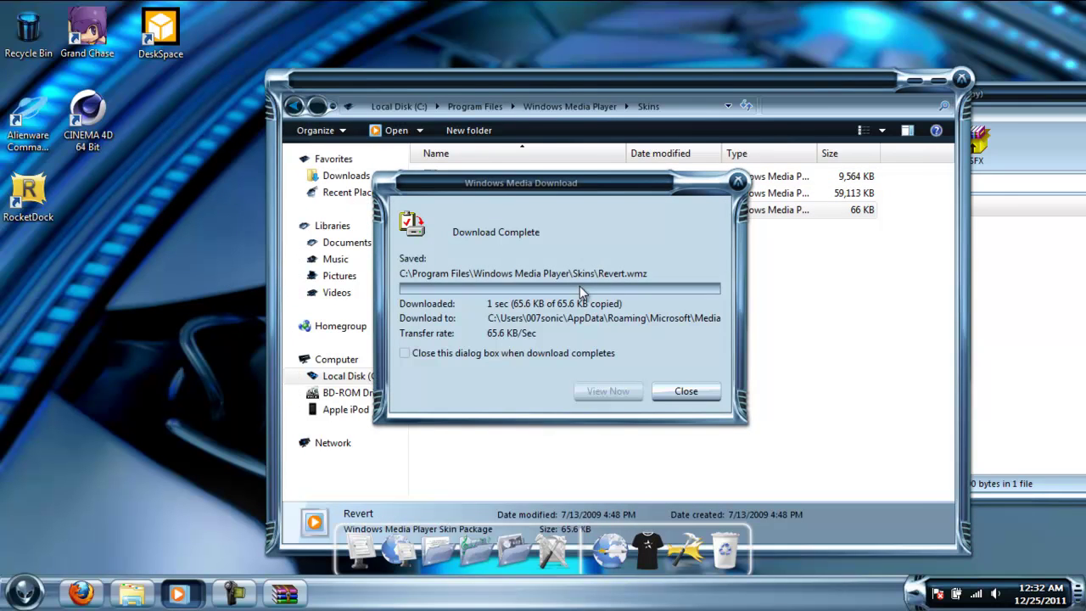
click(608, 391)
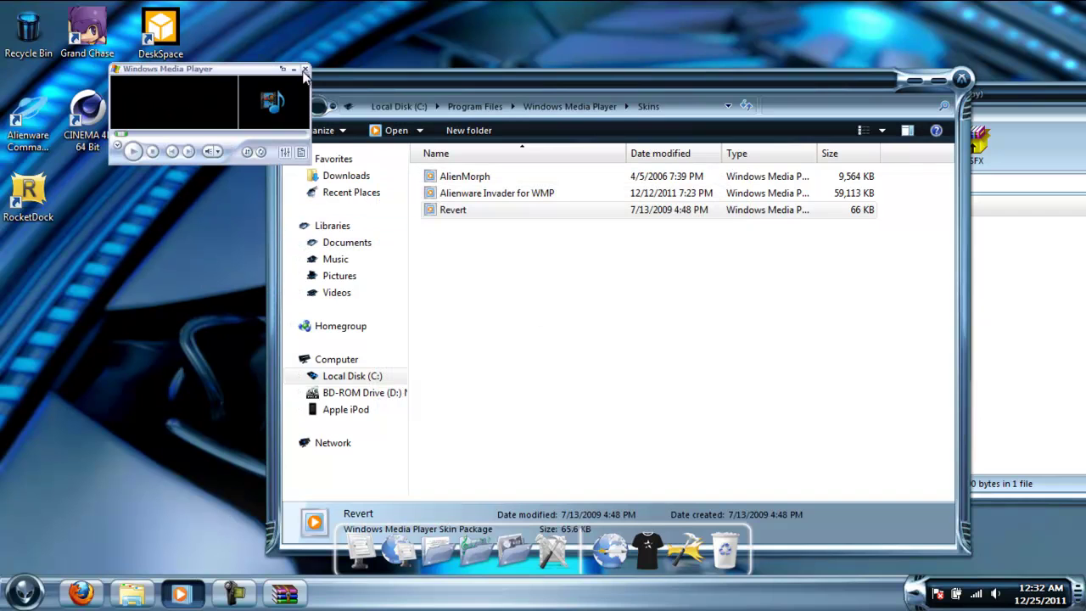
click(305, 70)
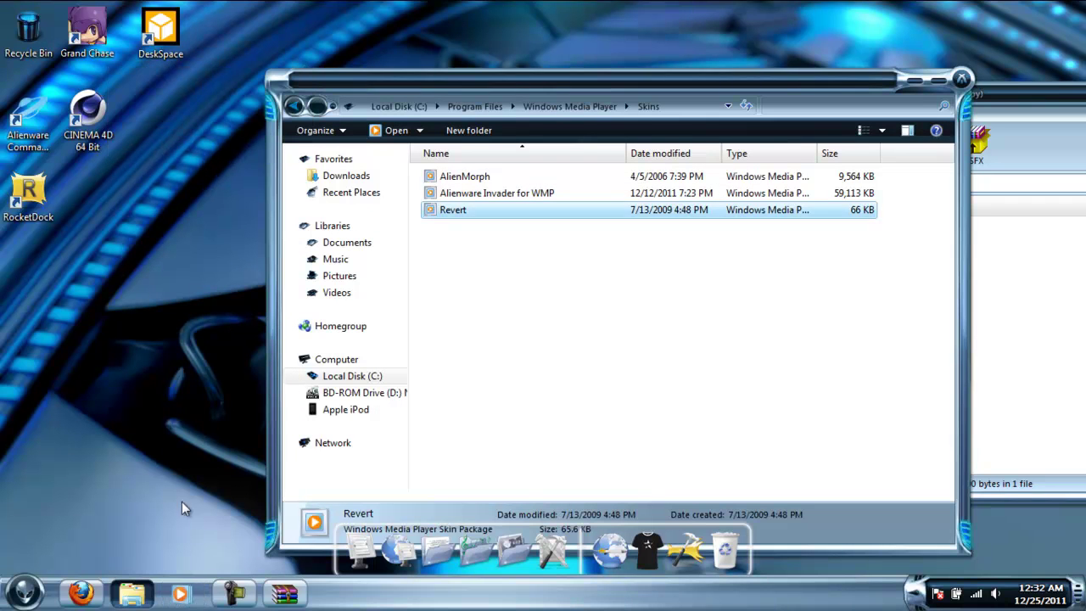
click(174, 599)
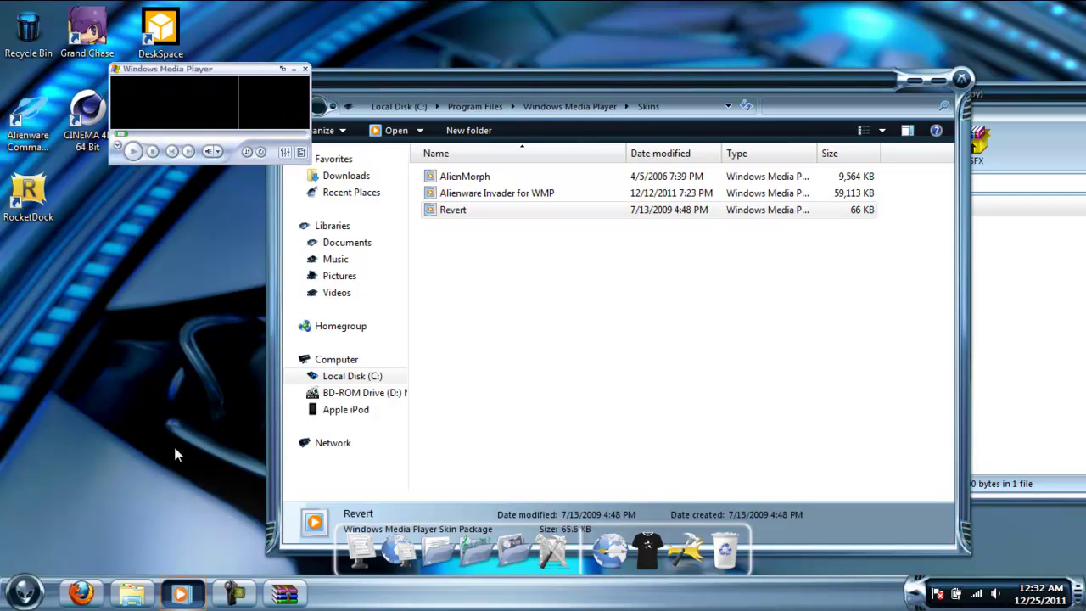
click(306, 72)
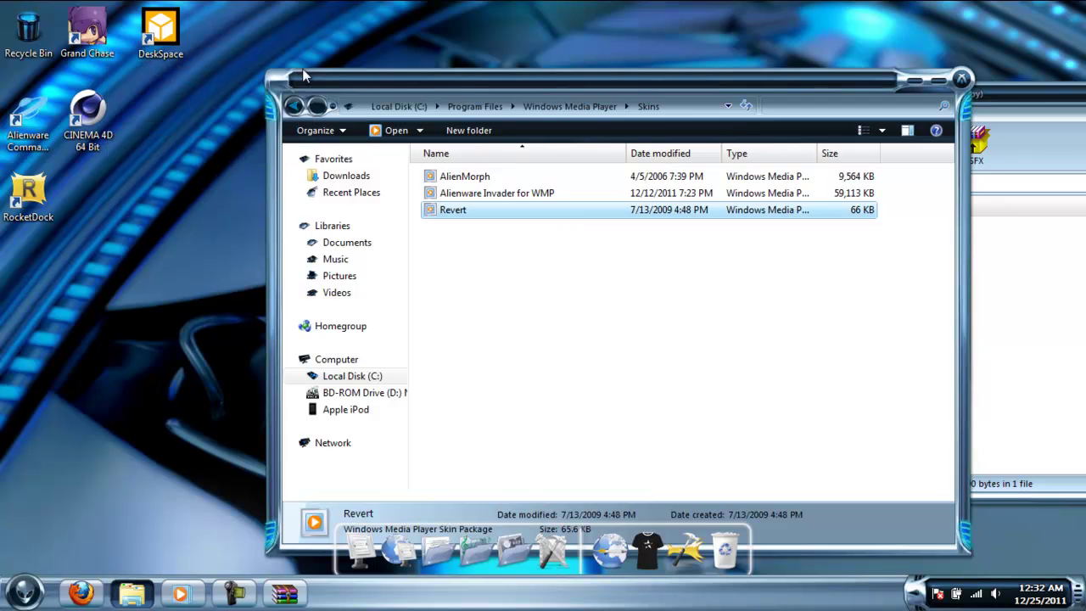
Reinstall the Alienware Invader for WMP skin, replacing the existing file, and view it
click(567, 244)
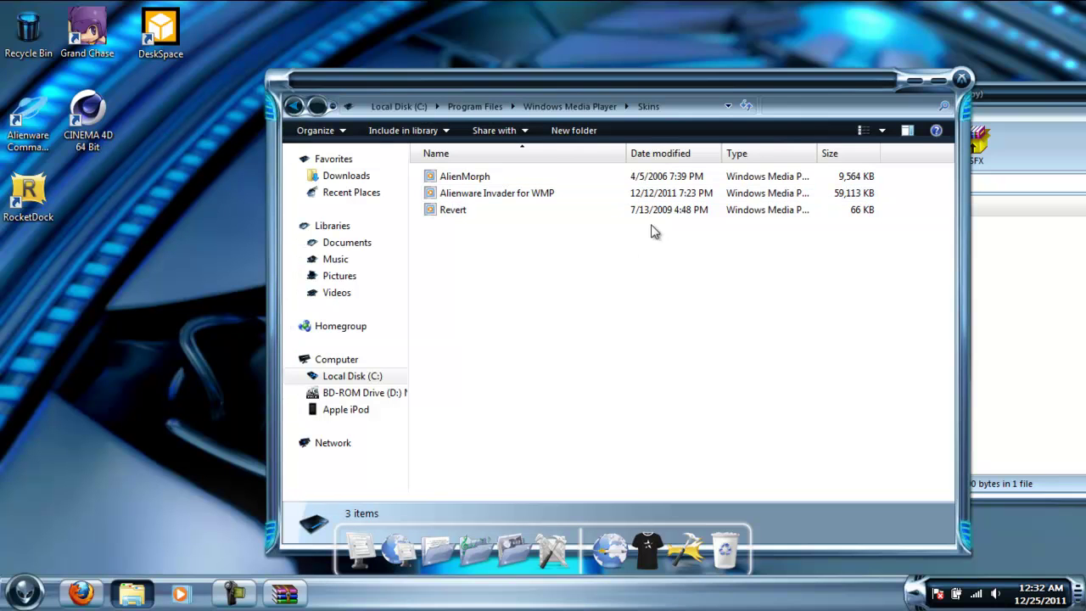
double_click(481, 194)
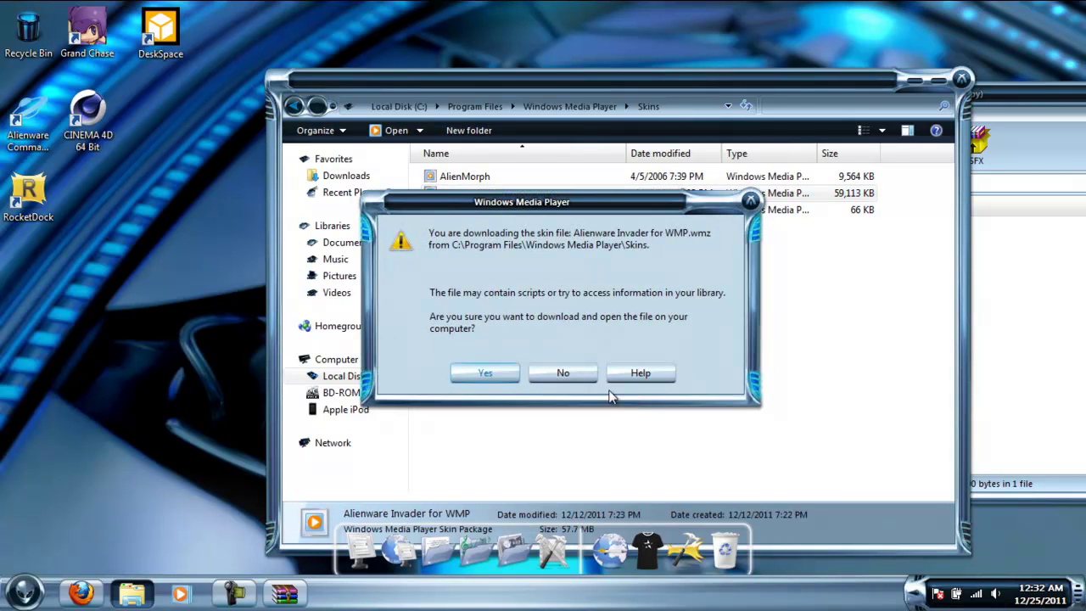
click(497, 374)
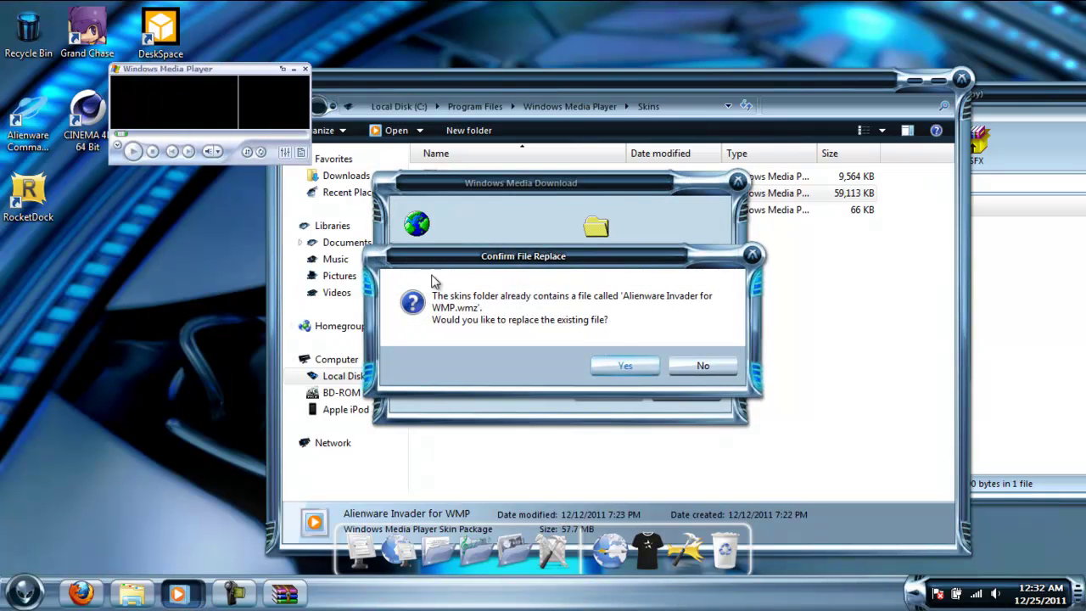
click(626, 368)
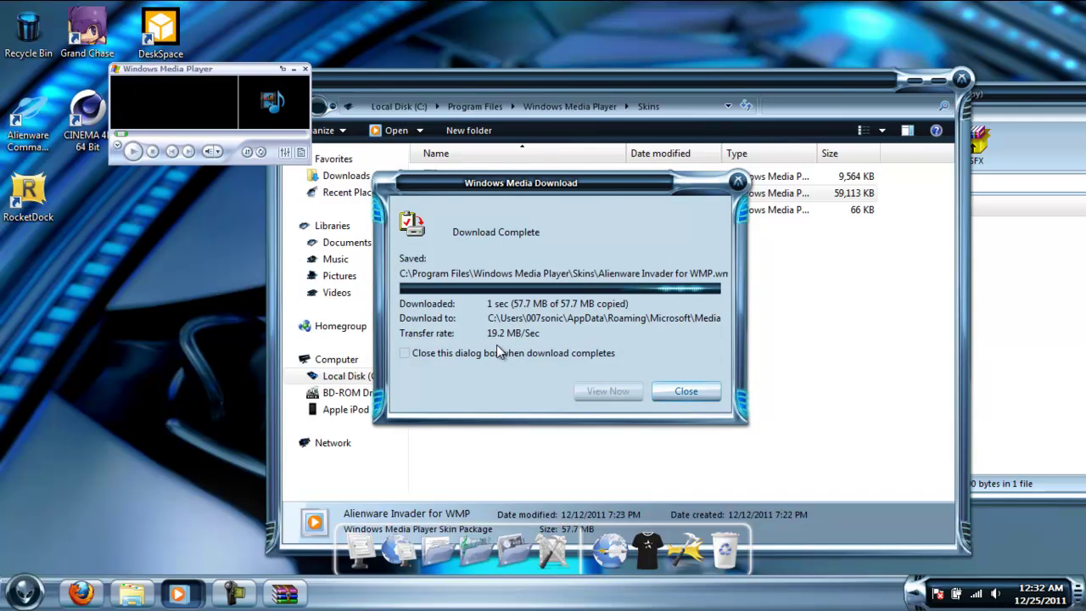
click(607, 393)
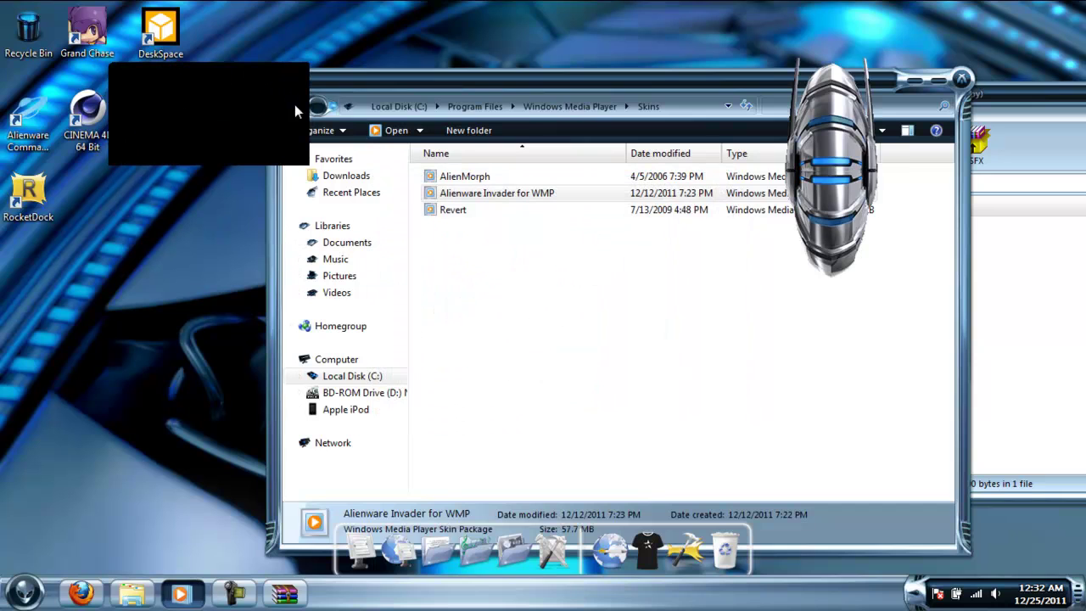